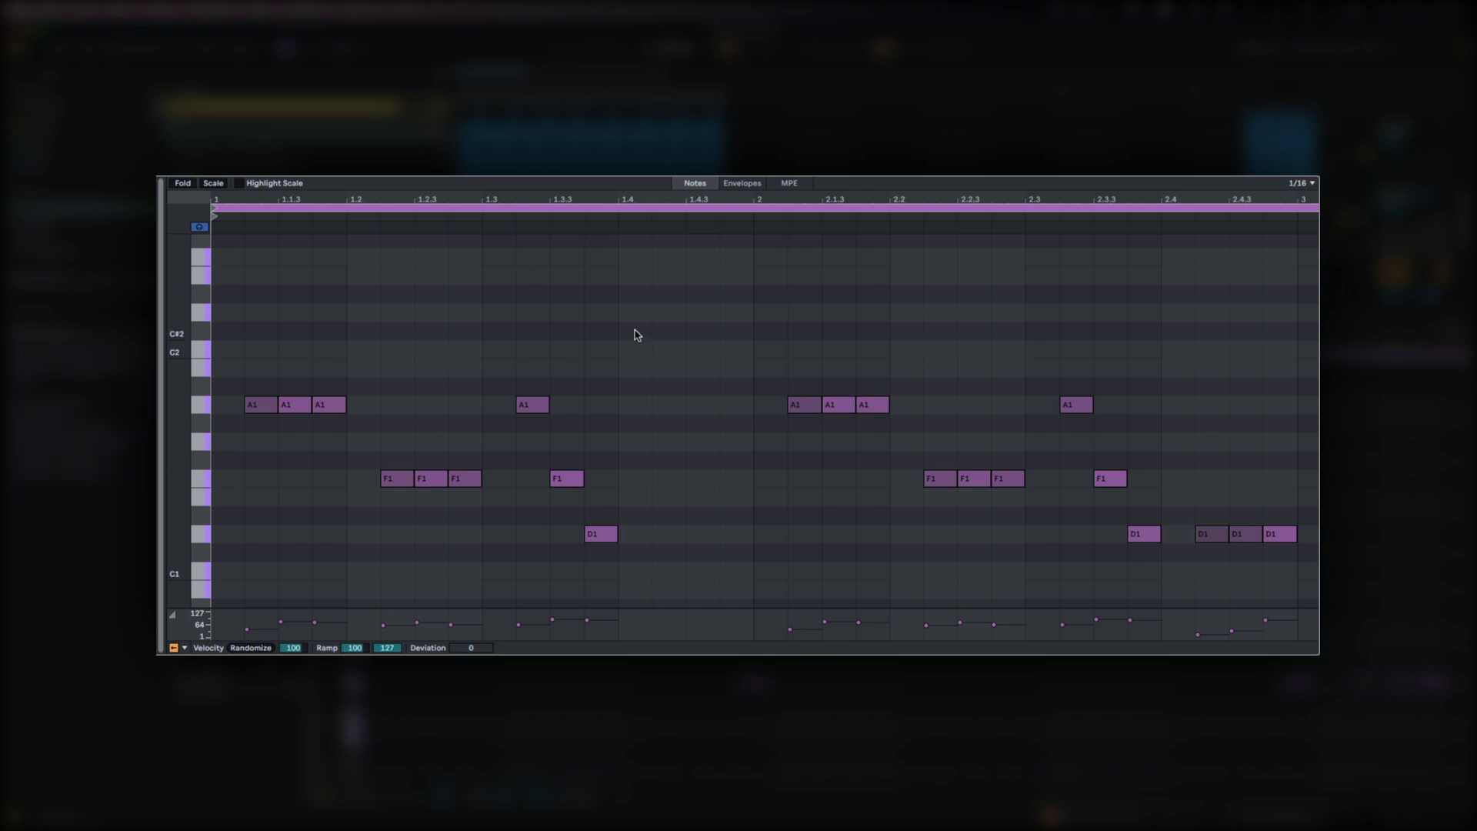
# Step: Clear the harmonics of oscillator 1's Init wavetable and raise only the first harmonic to form a sine wave
pyautogui.press('space')
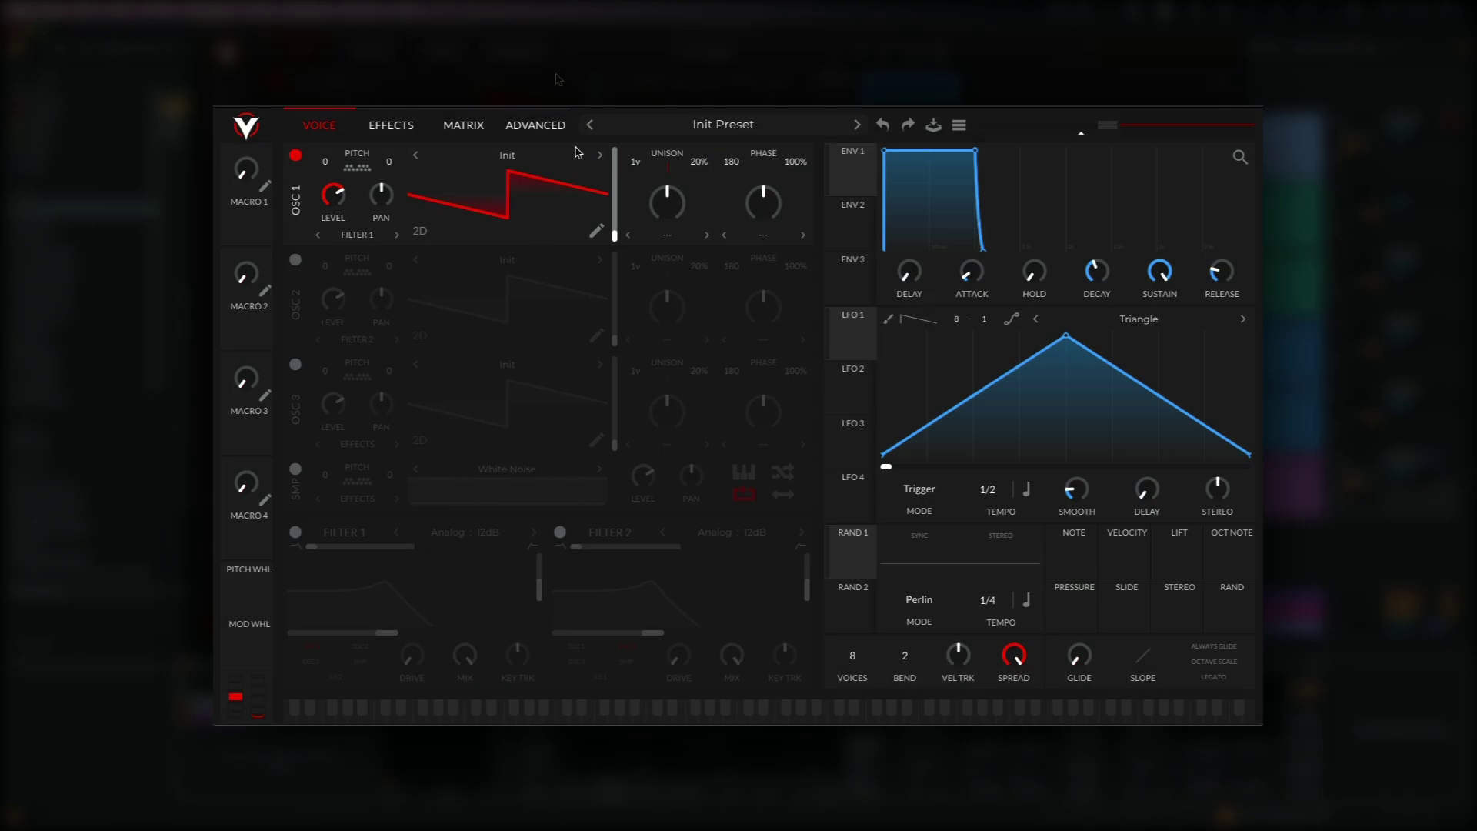
pyautogui.click(596, 232)
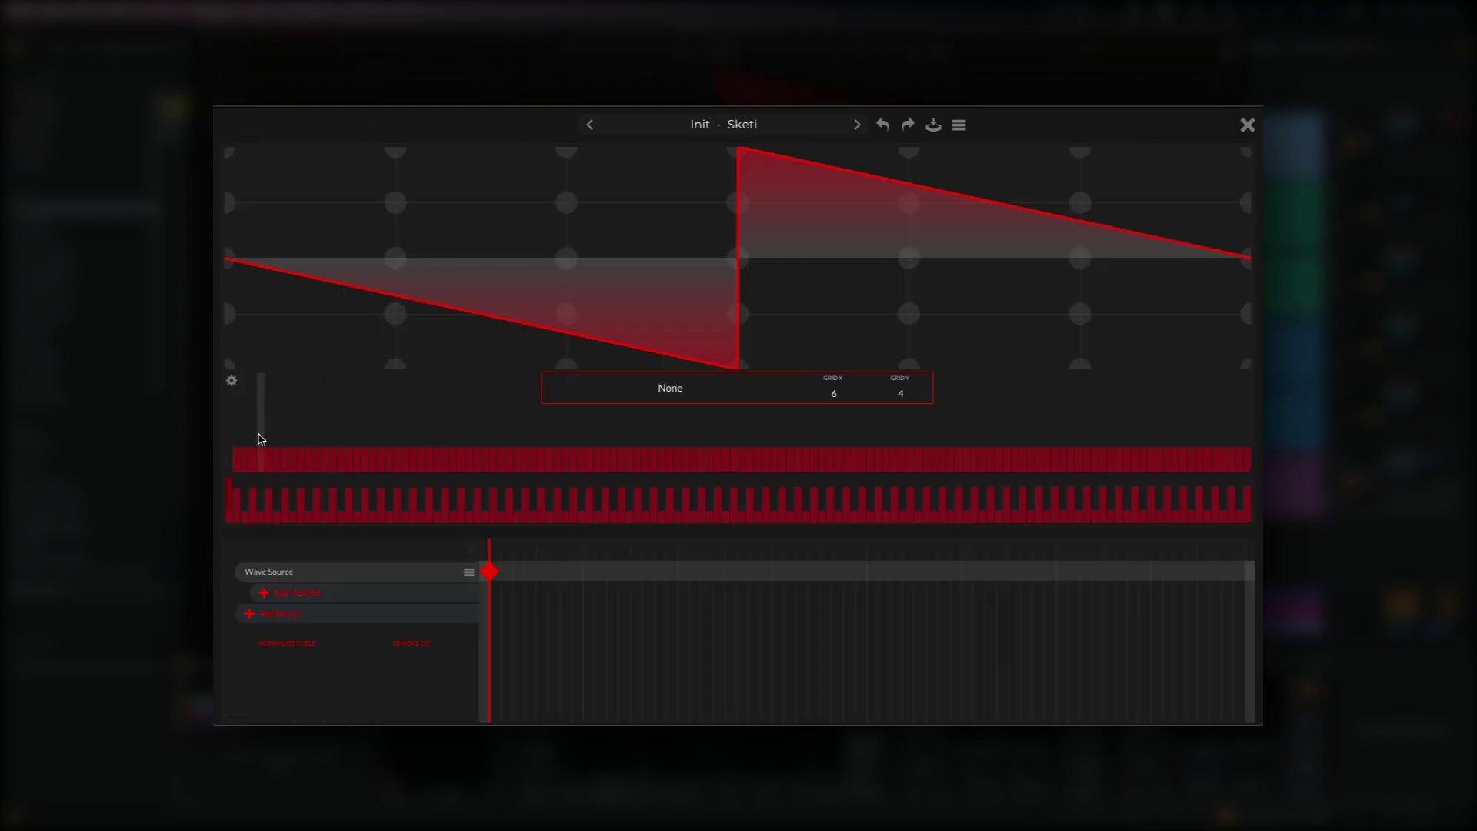
pyautogui.rightClick(261, 437)
pyautogui.click(283, 448)
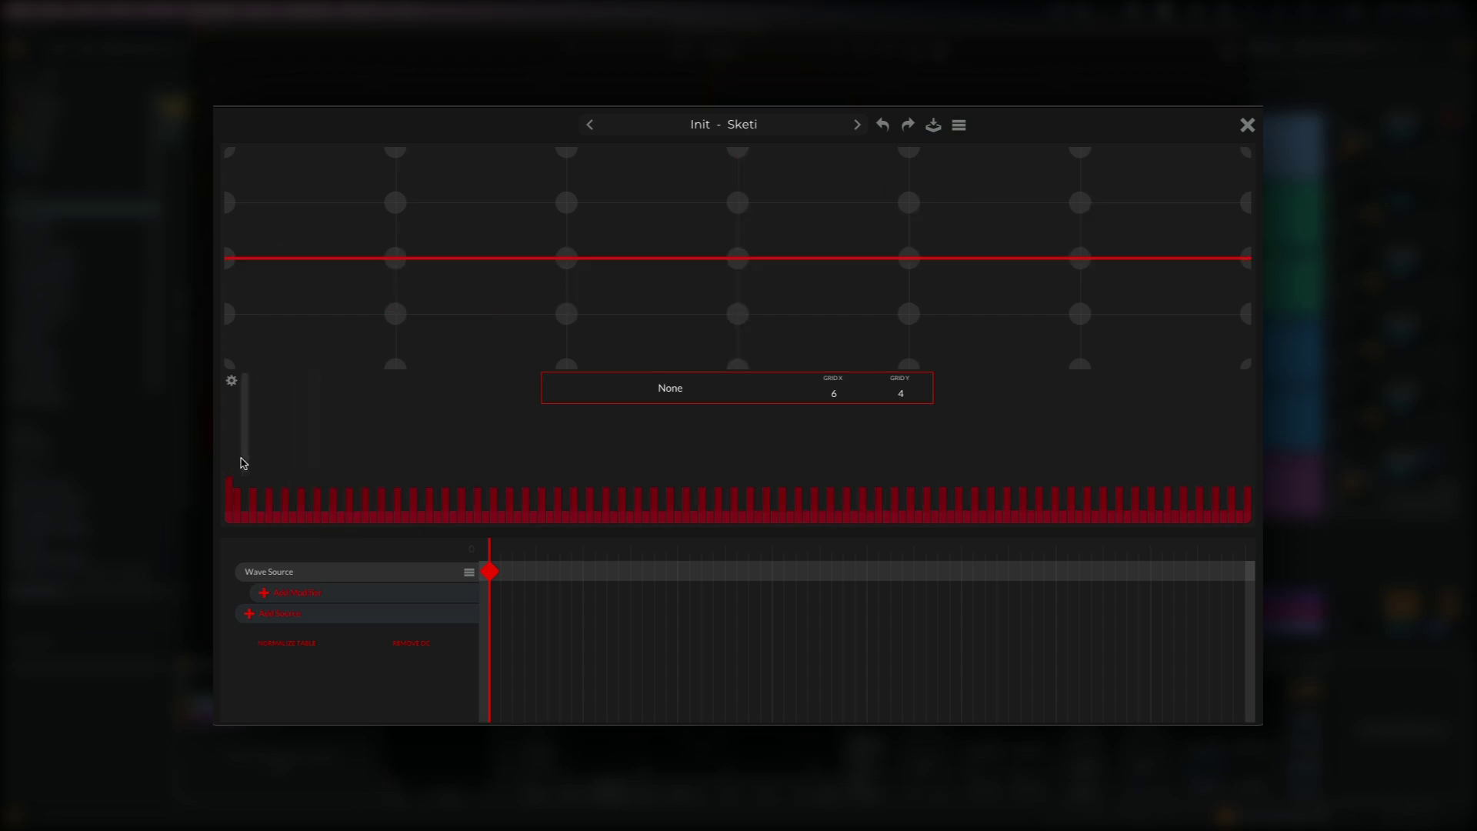
pyautogui.moveTo(236, 471); pyautogui.dragTo(236, 442)
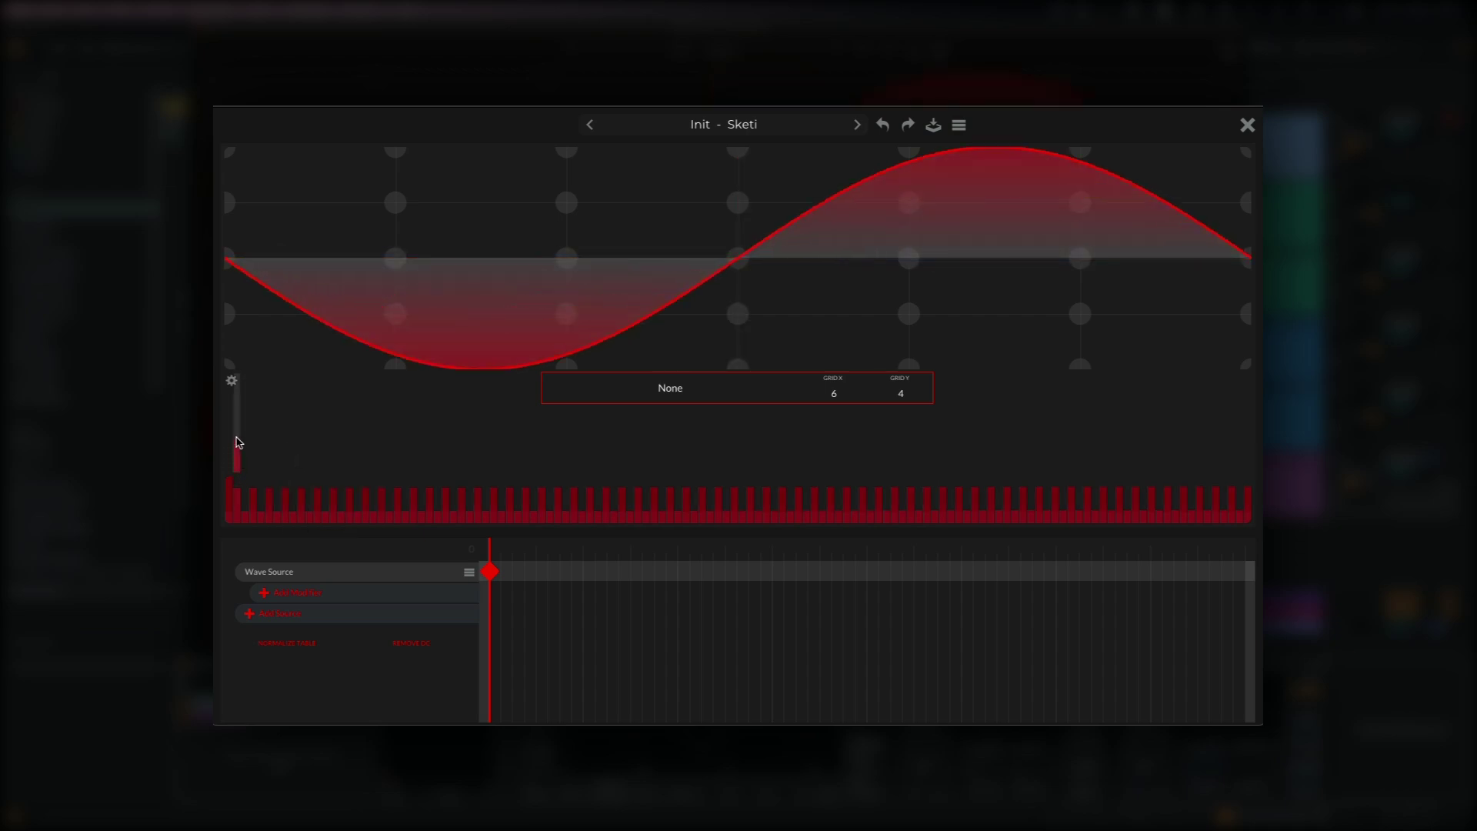
# Step: Add a second Wave Source keyframe at the end of the wavetable timeline and reselect the first keyframe
pyautogui.doubleClick(1245, 572)
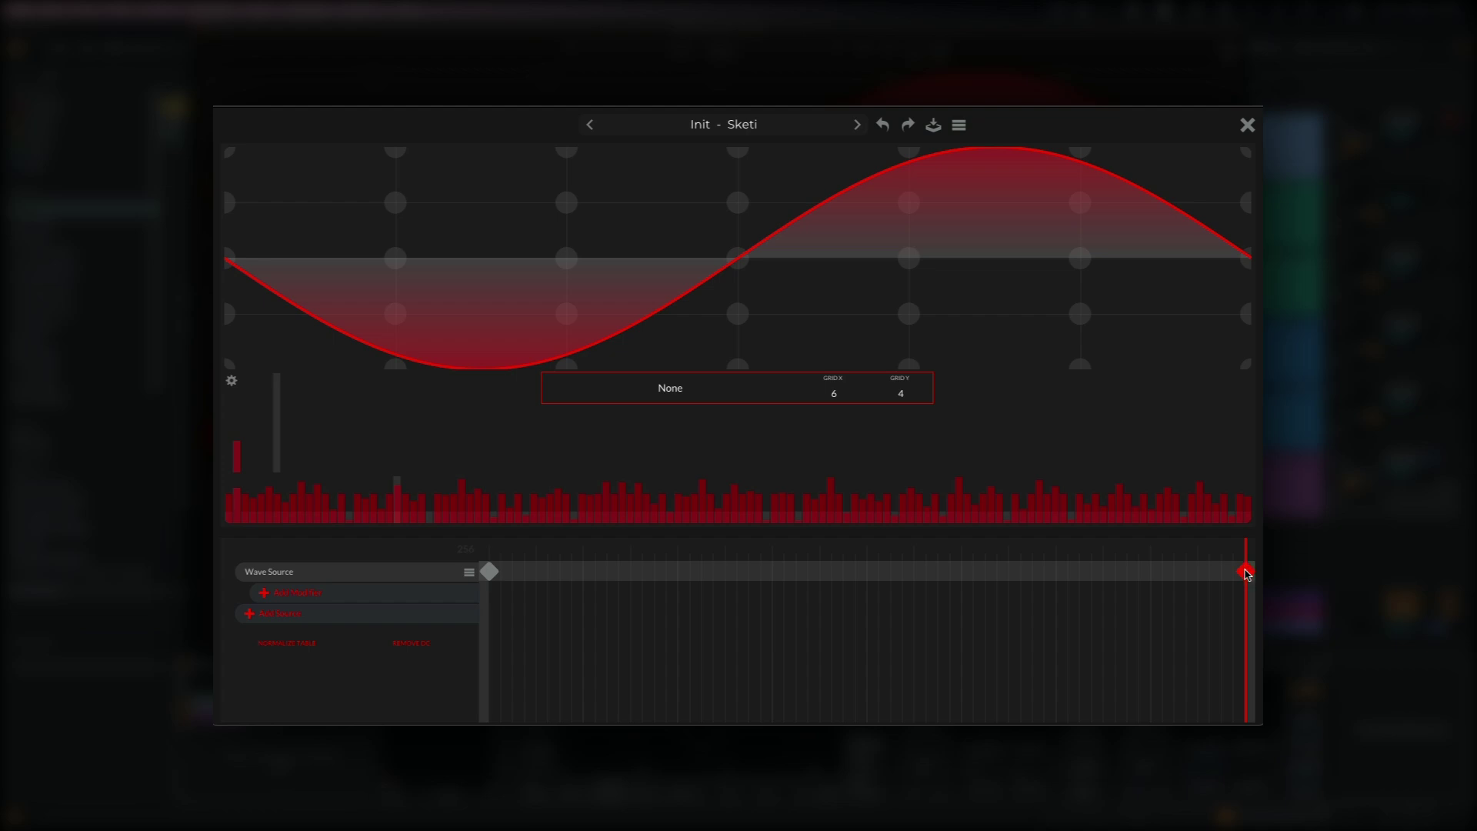
pyautogui.click(489, 572)
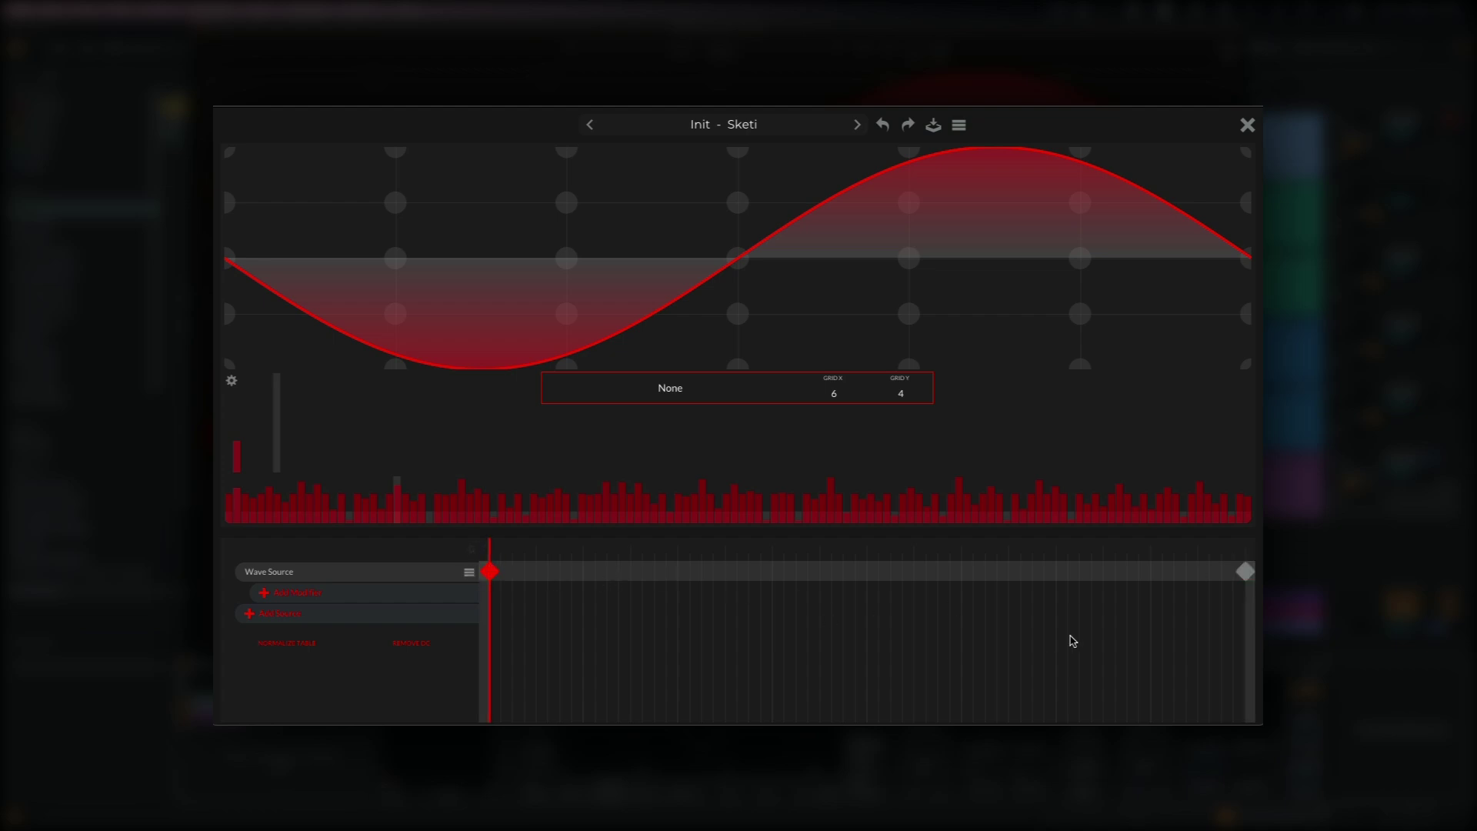
pyautogui.click(1244, 572)
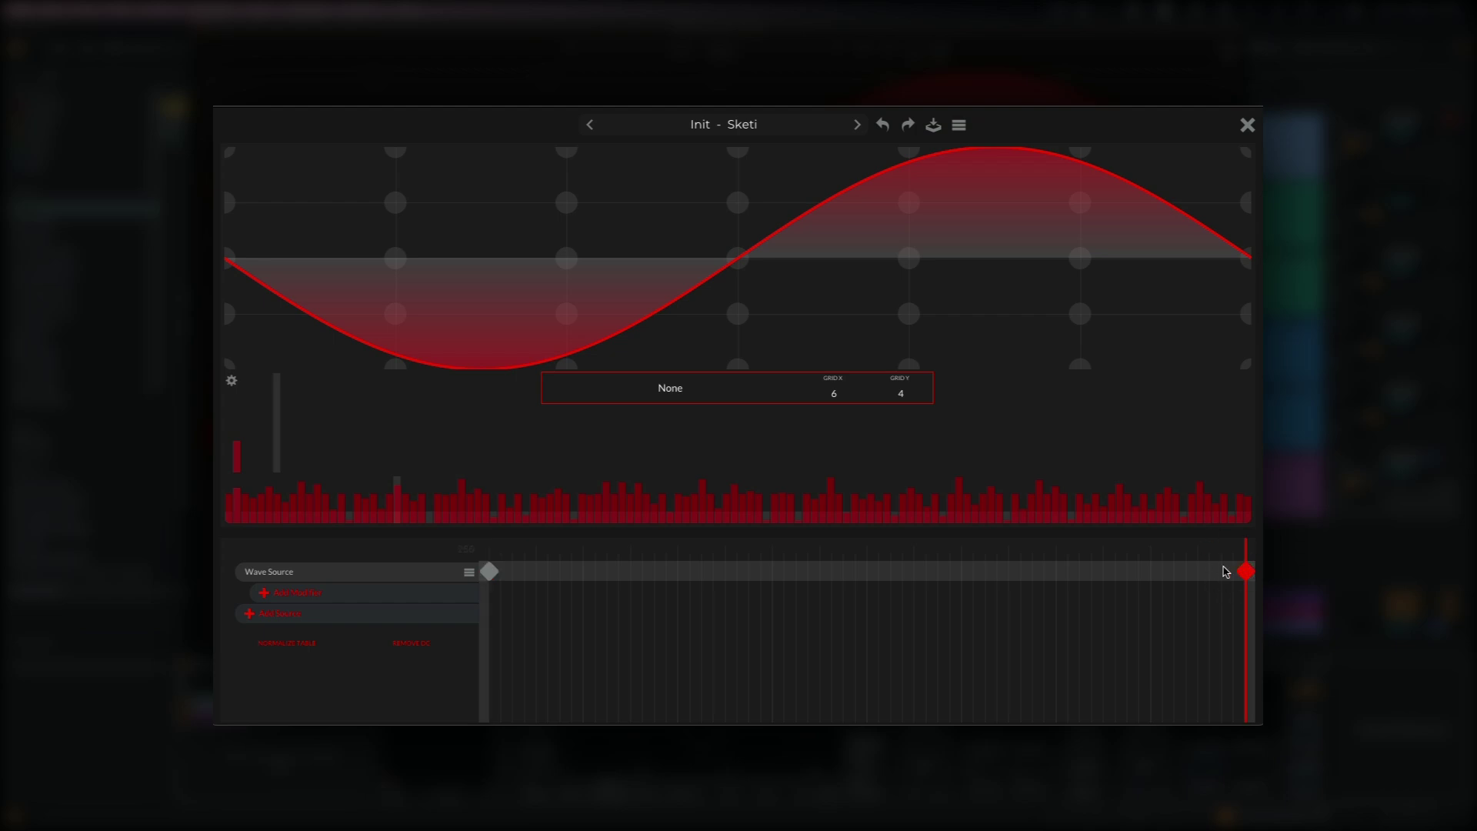
pyautogui.click(490, 574)
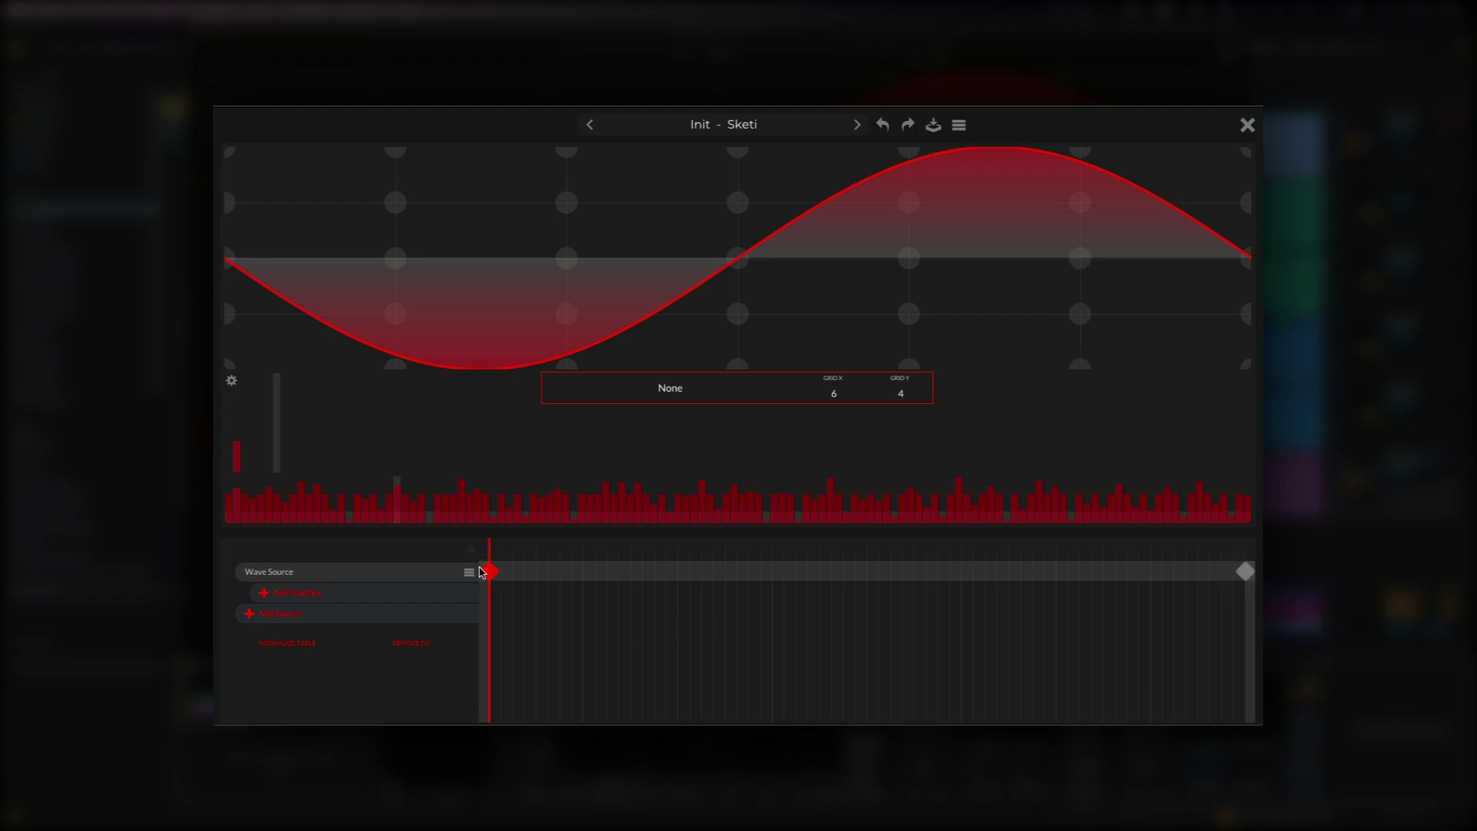
# Step: Draw a few decreasing low harmonics into the first keyframe, set its blending to Waveform Blend, and close the wavetable editor
pyautogui.moveTo(239, 450)
pyautogui.mouseDown()
pyautogui.moveTo(254, 468)
pyautogui.moveTo(315, 474)
pyautogui.moveTo(253, 462)
pyautogui.mouseUp()
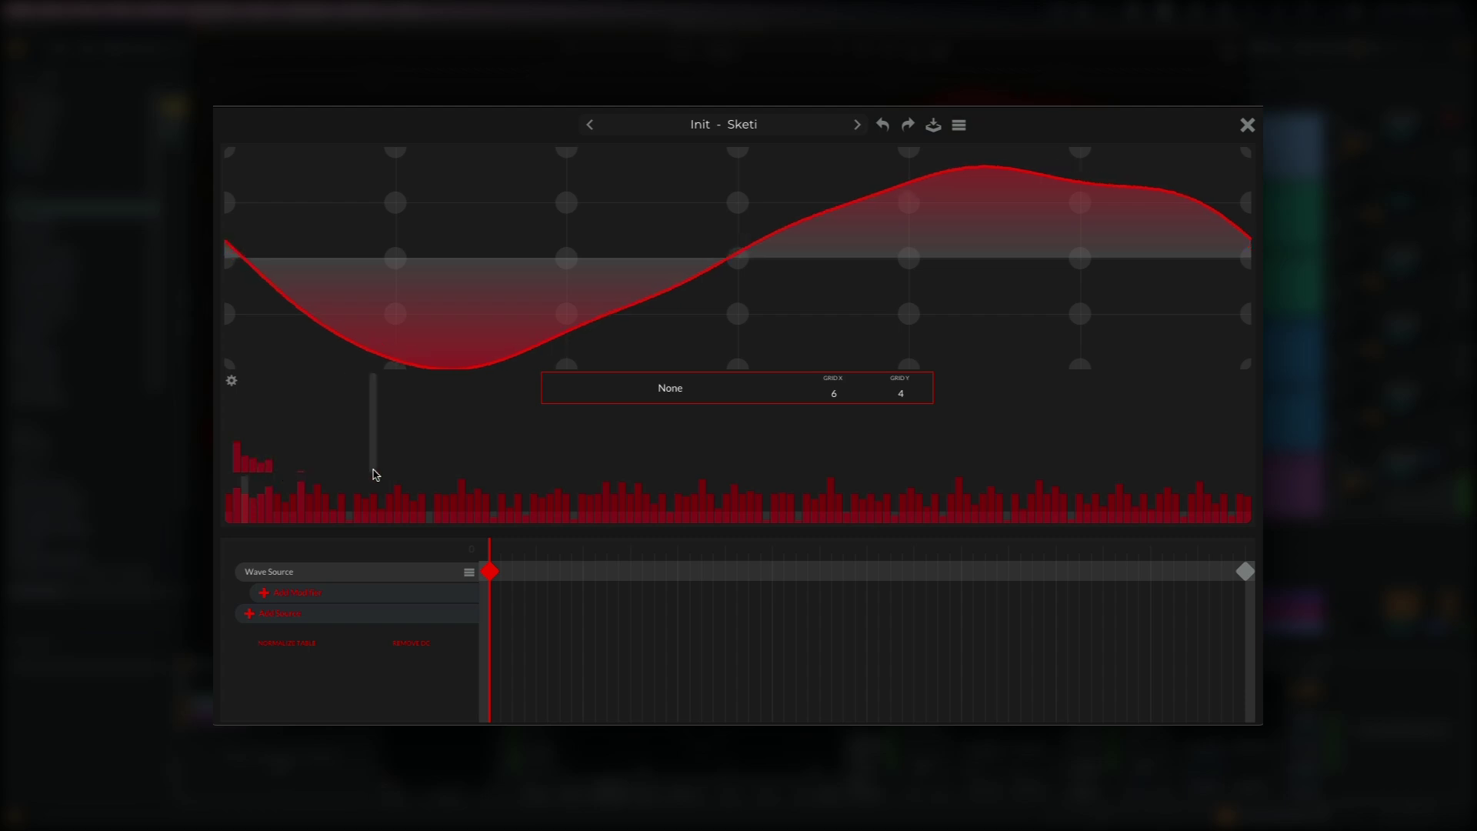
pyautogui.click(698, 389)
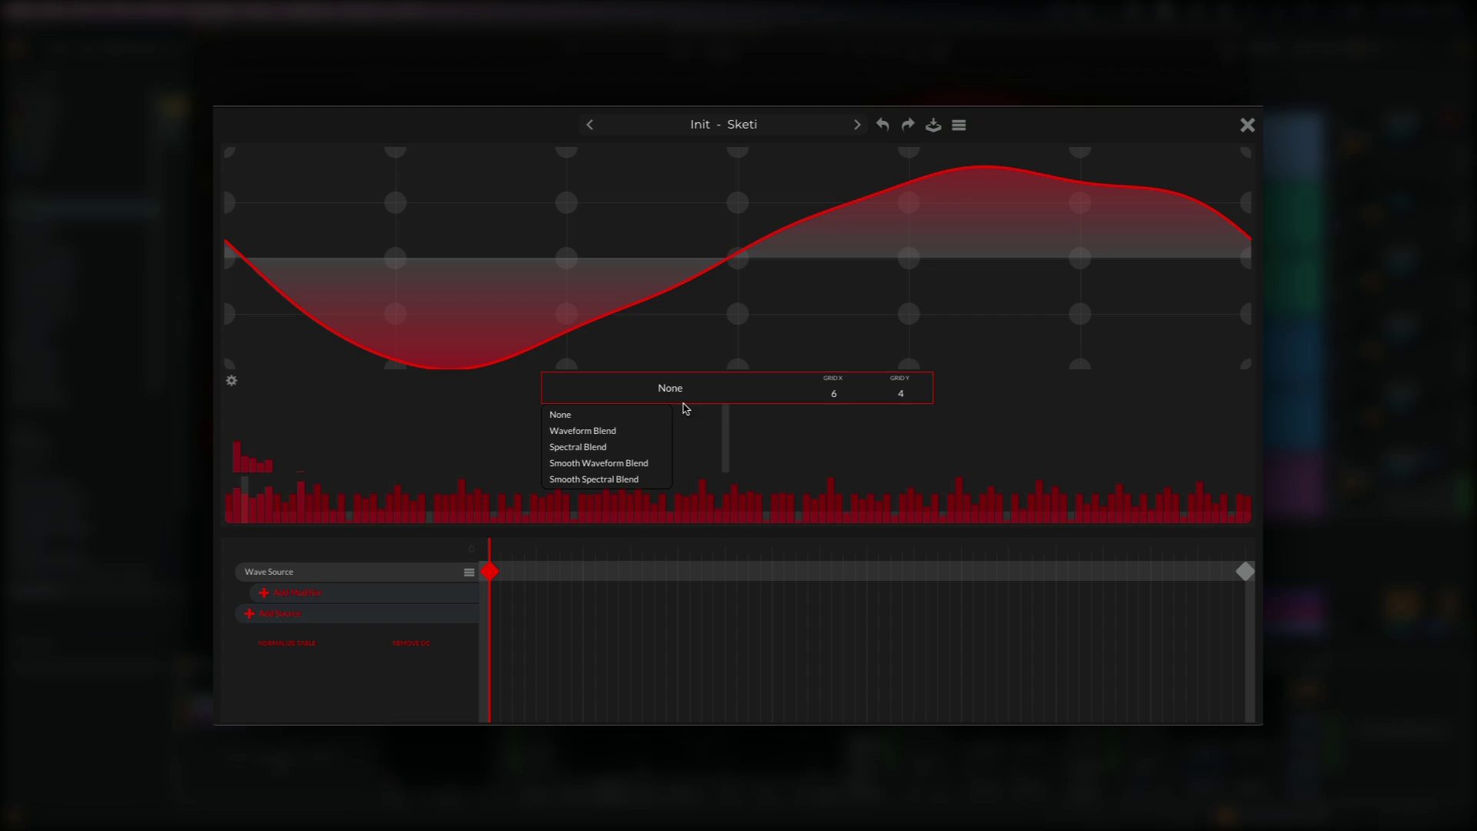
pyautogui.click(587, 437)
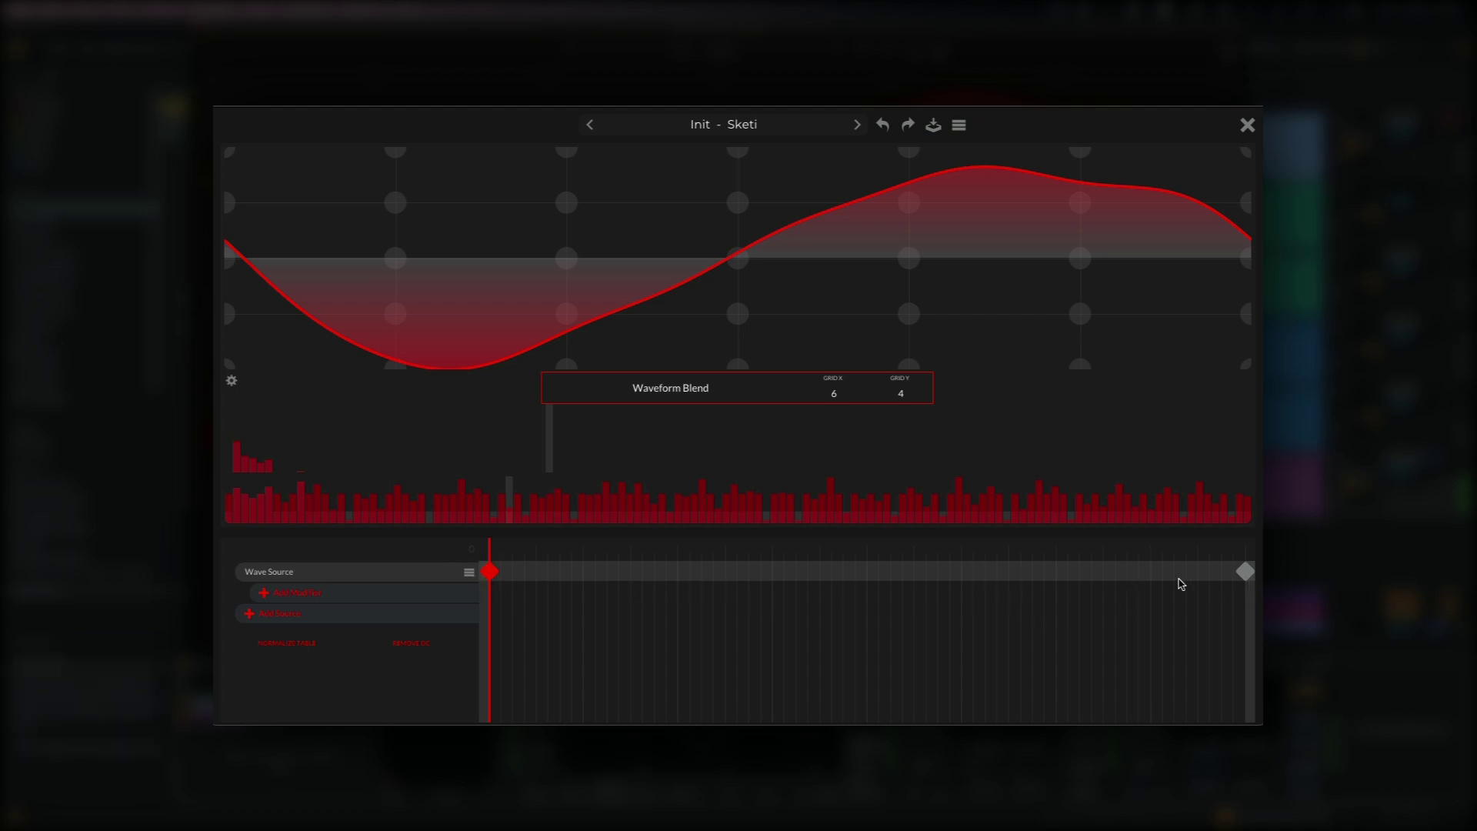
pyautogui.click(1246, 125)
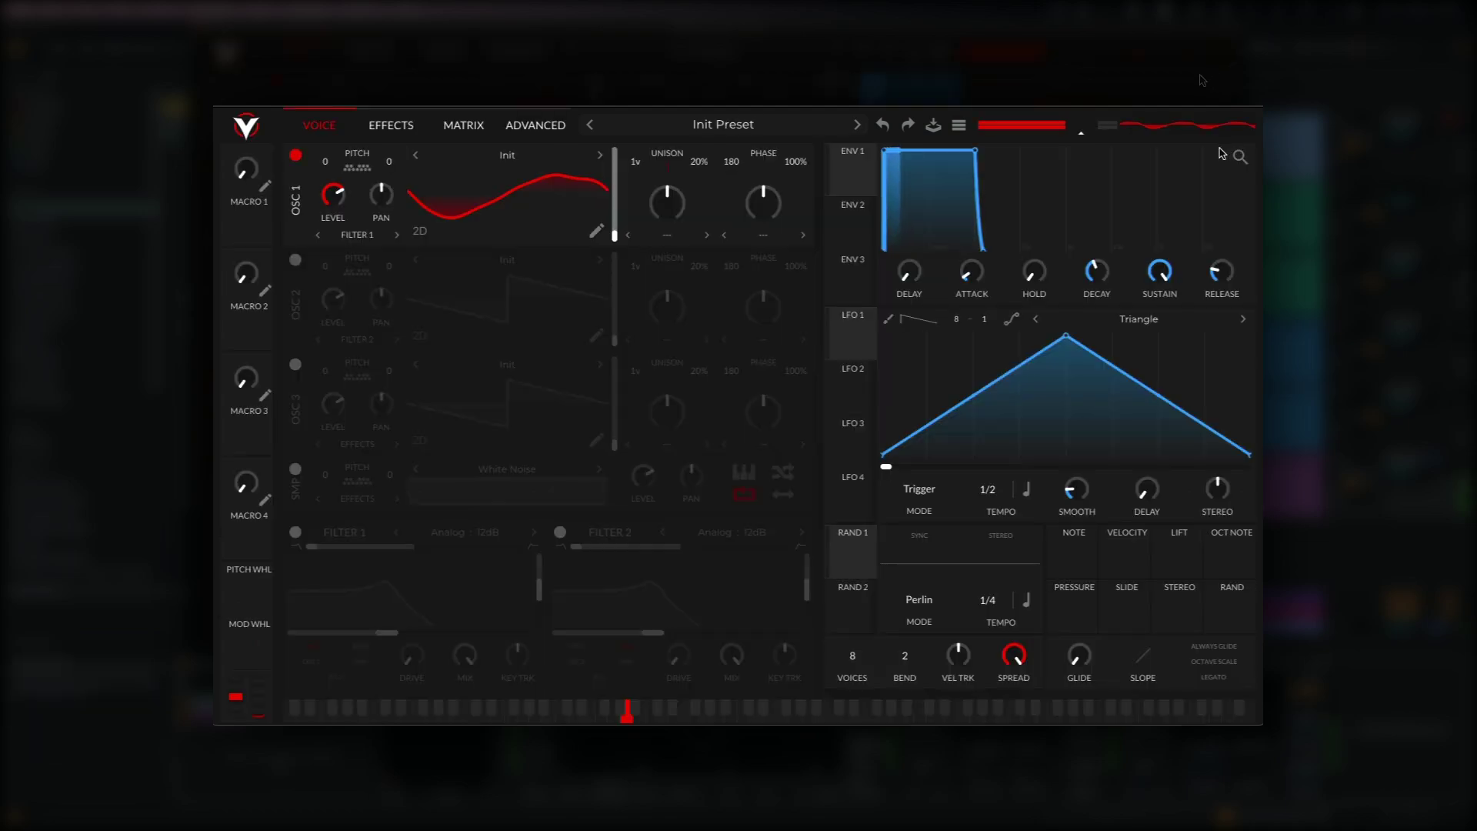
# Step: Shape Env 2 into a very short spike by lowering its sustain to minimum and shortening its decay
pyautogui.click(857, 230)
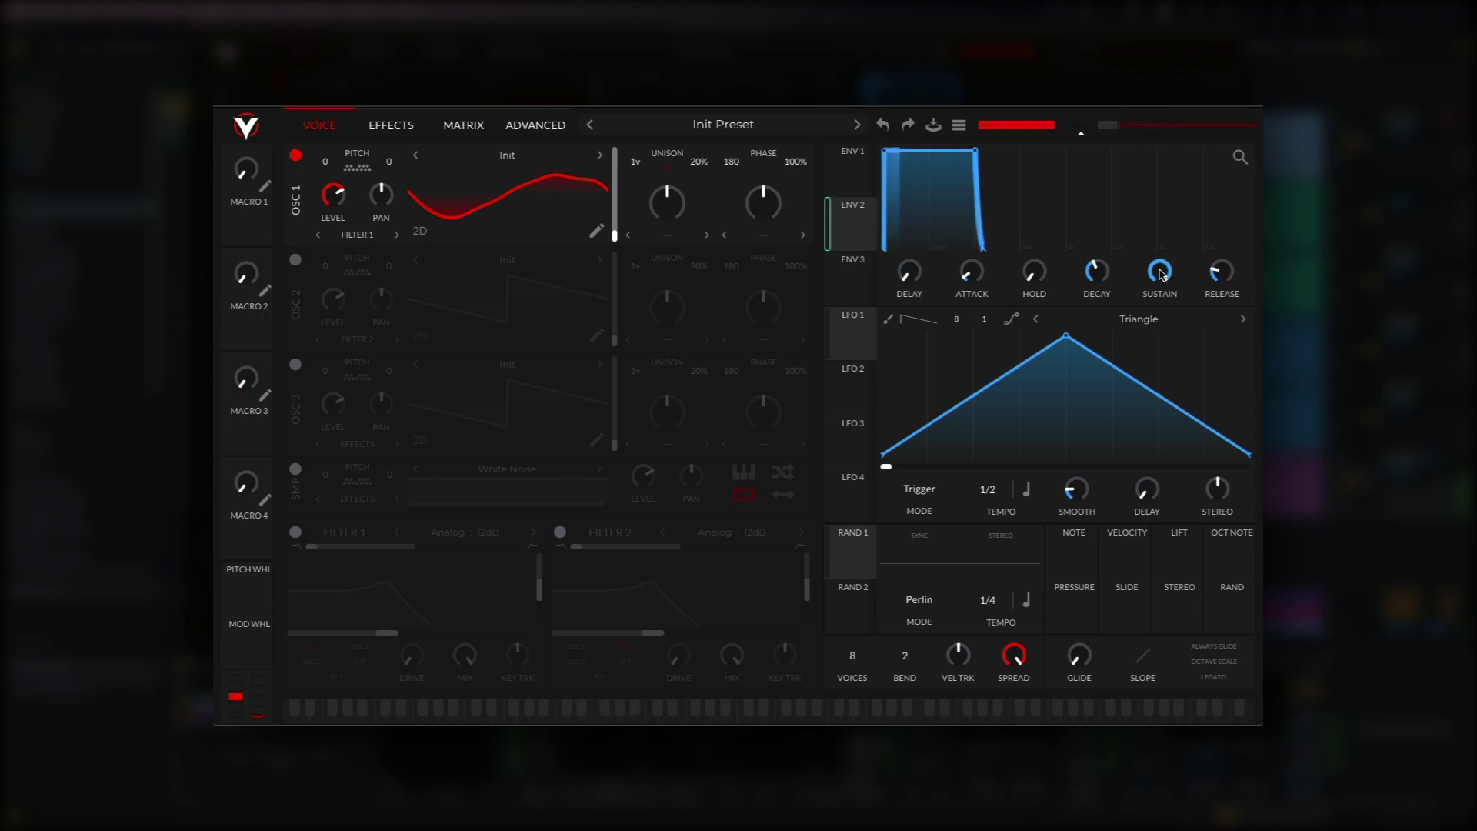
pyautogui.moveTo(1161, 274); pyautogui.dragTo(1150, 482)
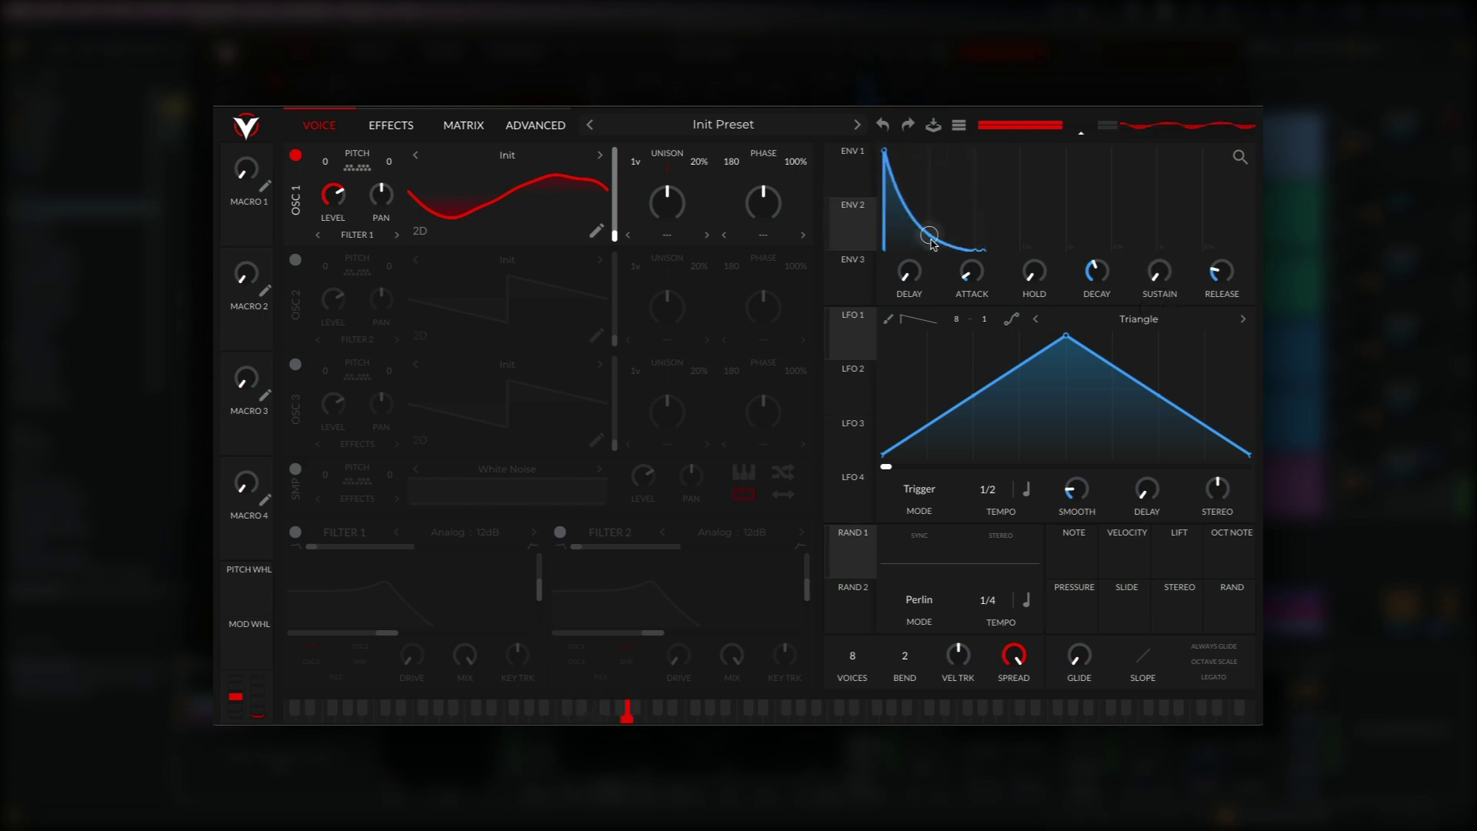
pyautogui.moveTo(1103, 272); pyautogui.dragTo(1105, 301)
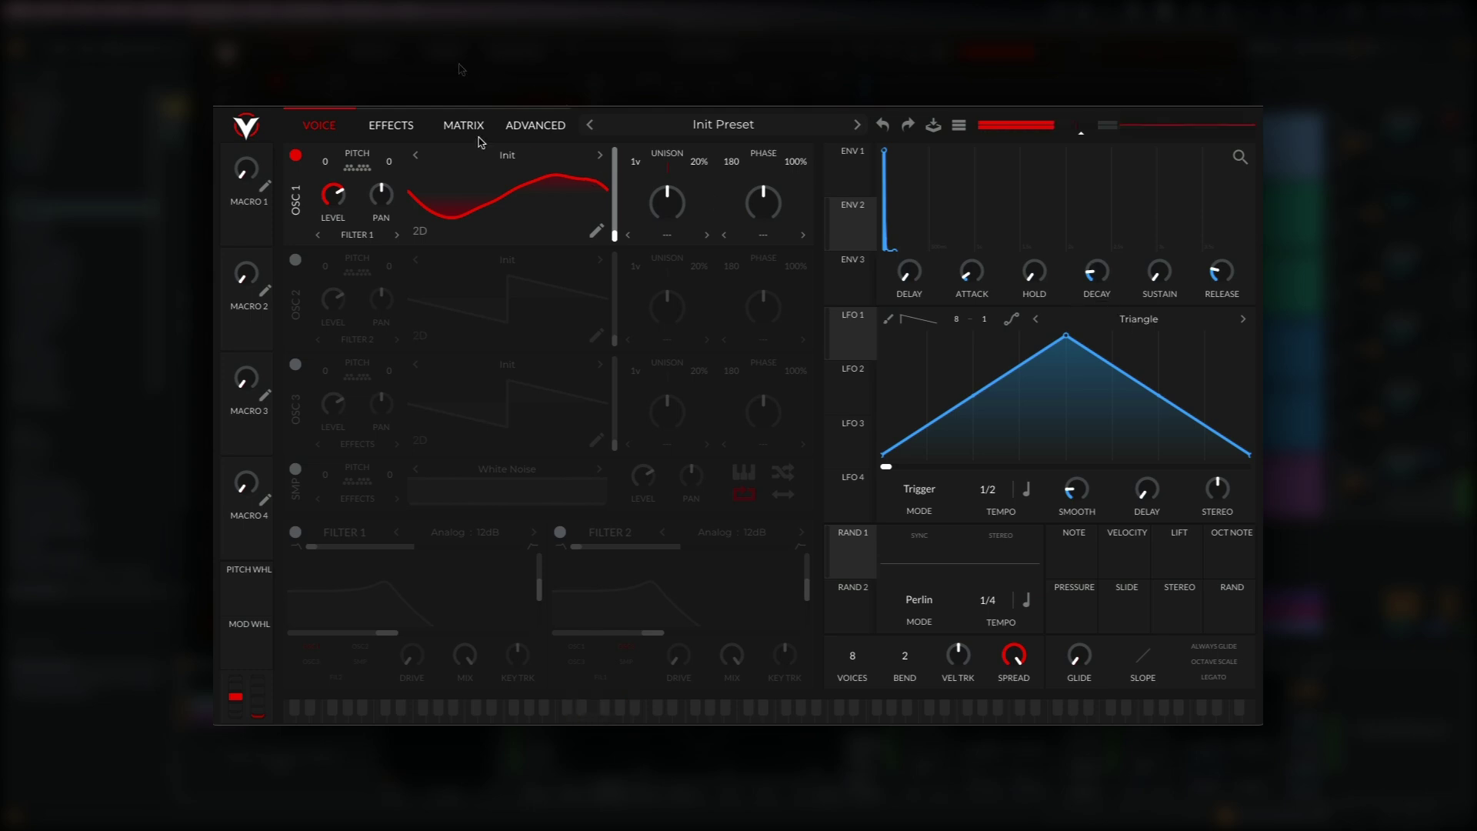
# Step: Route Env 2 to the global Voice Transpose destination in the first modulation matrix row
pyautogui.click(468, 128)
pyautogui.click(353, 174)
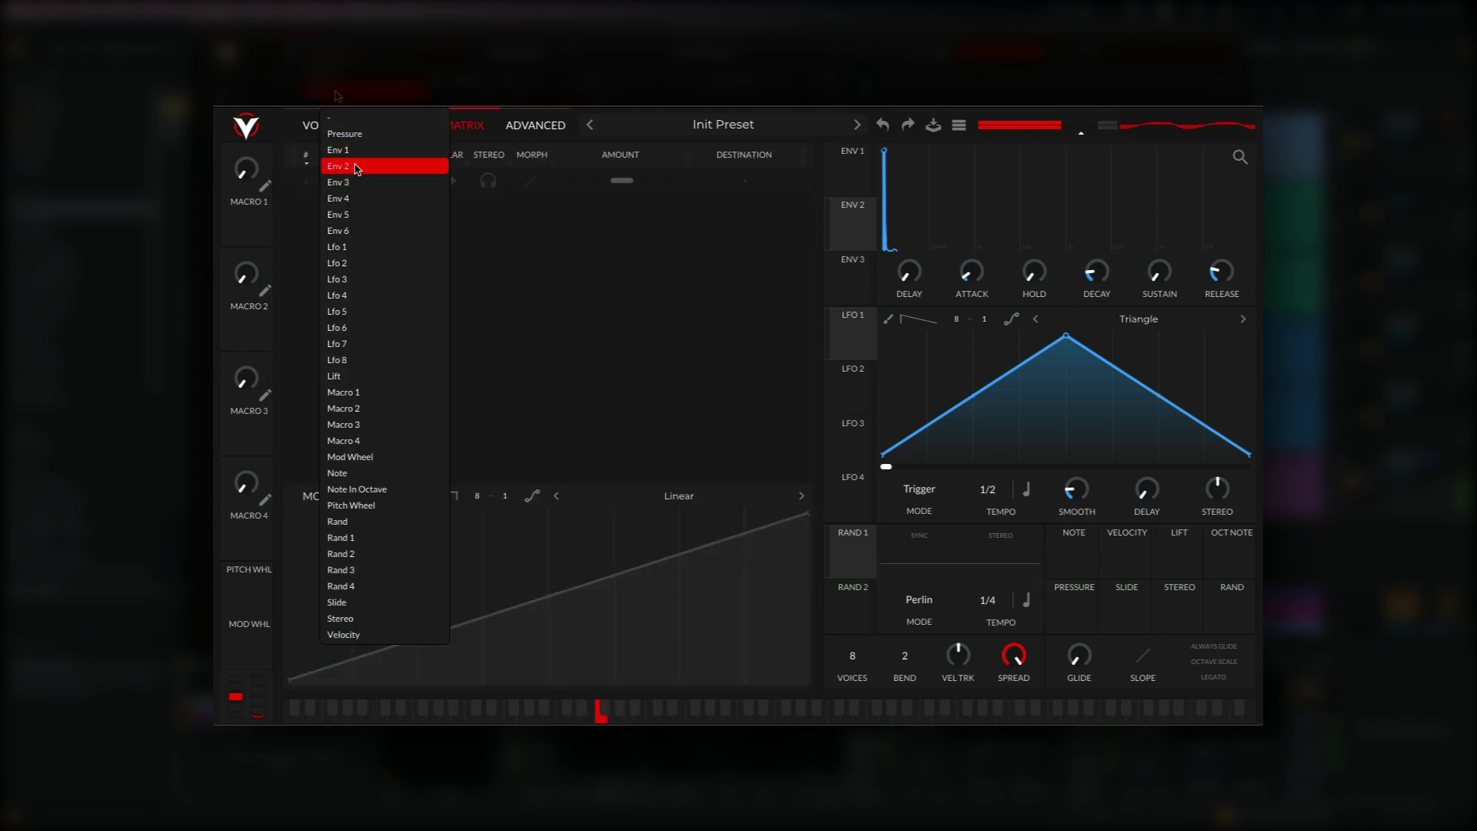
pyautogui.click(362, 166)
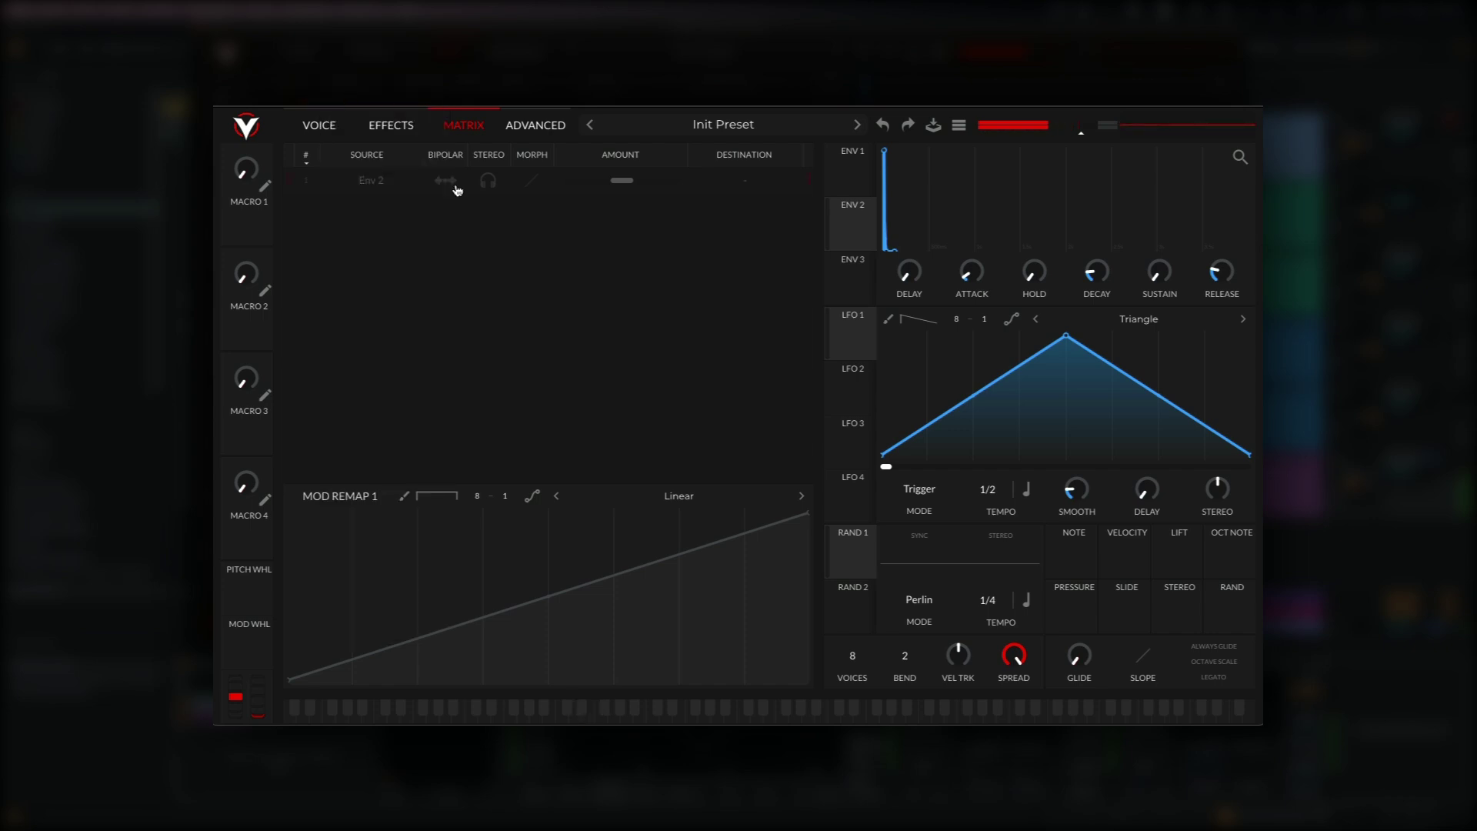
pyautogui.click(751, 177)
pyautogui.click(857, 198)
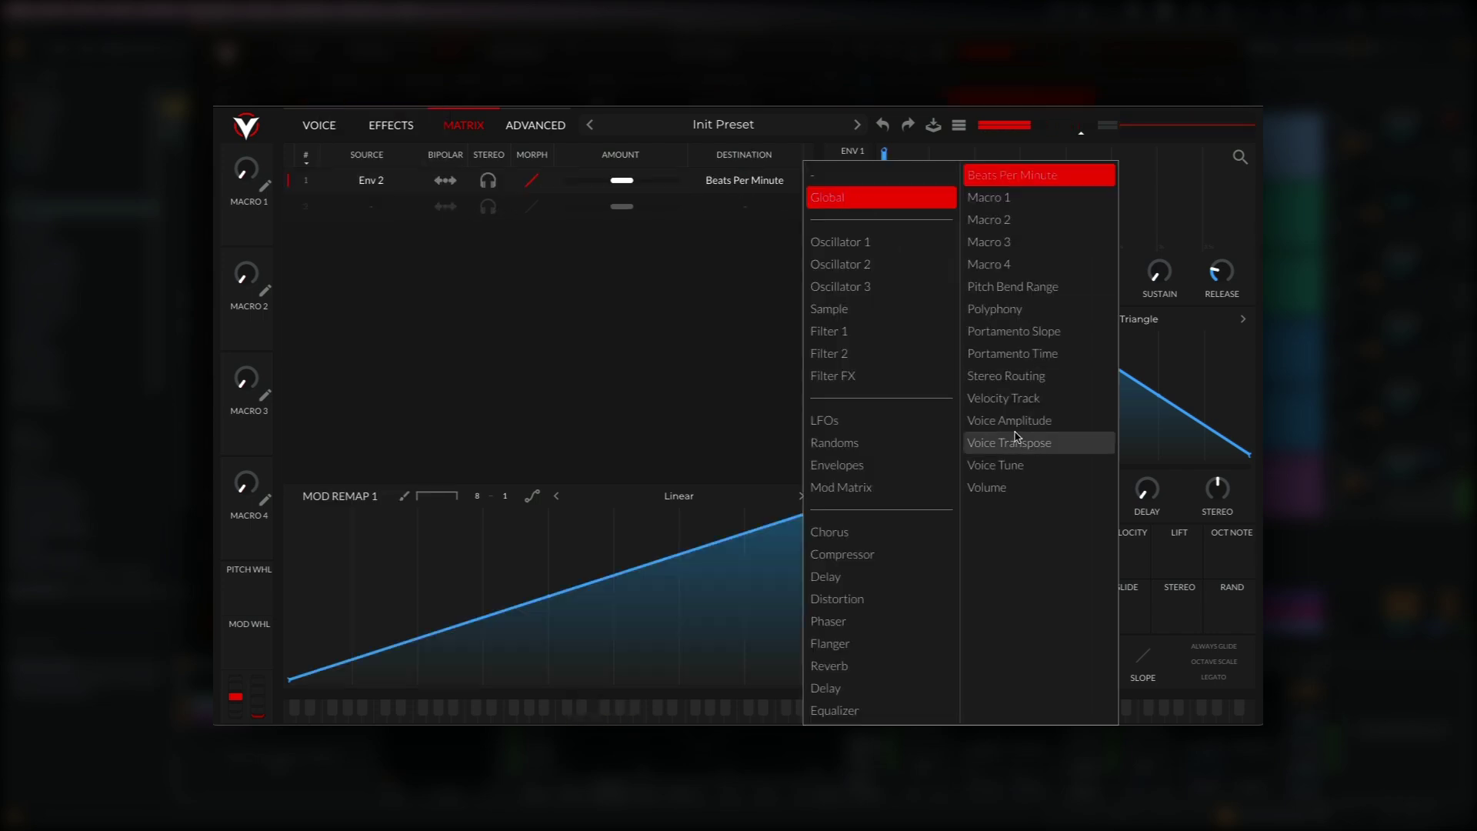
pyautogui.click(1030, 444)
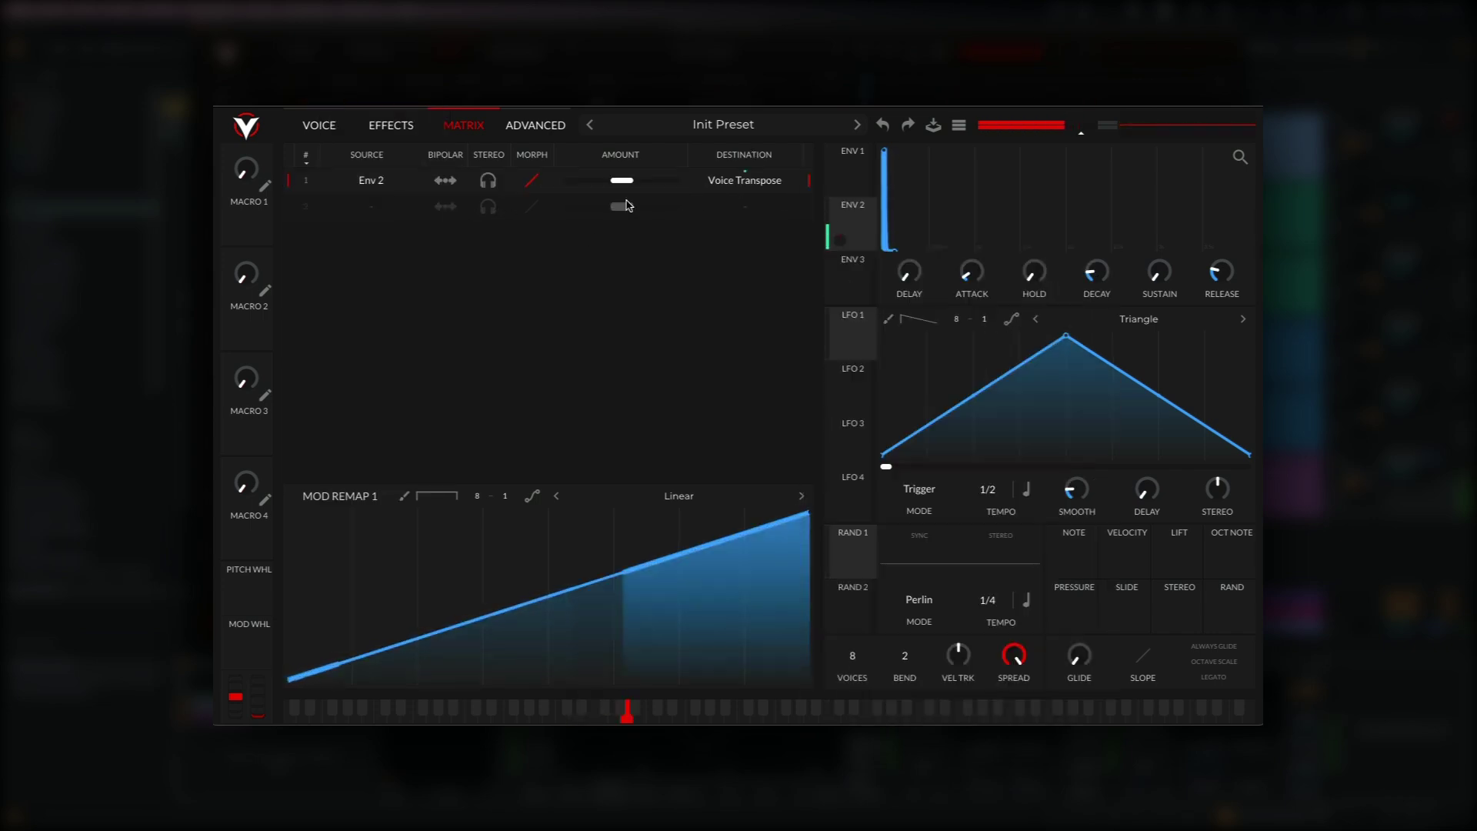
# Step: Raise the Env 2 to Voice Transpose modulation amount to about 36.63
pyautogui.moveTo(622, 183); pyautogui.dragTo(642, 186)
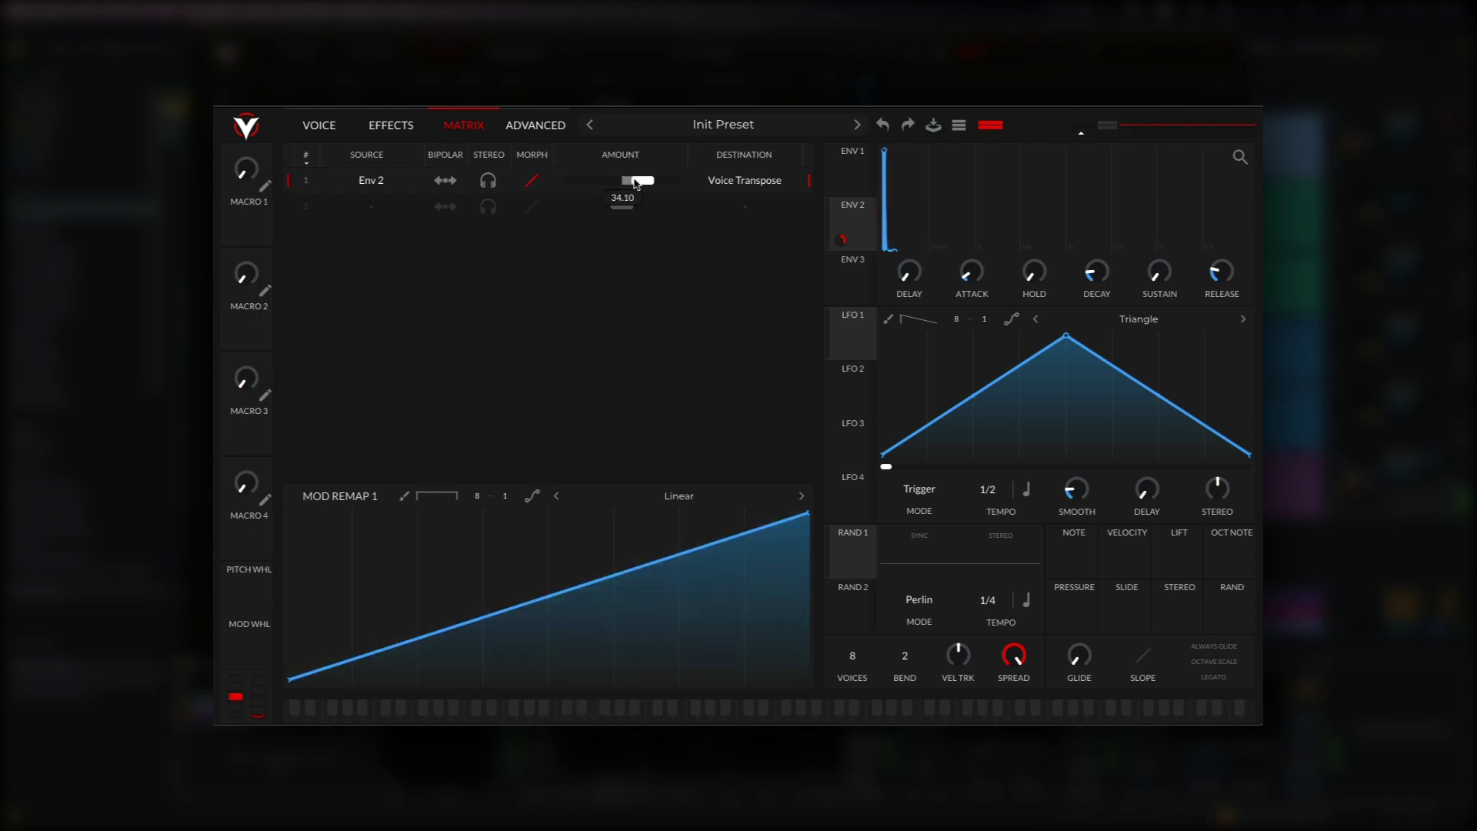
pyautogui.scroll(1, 638, 183)
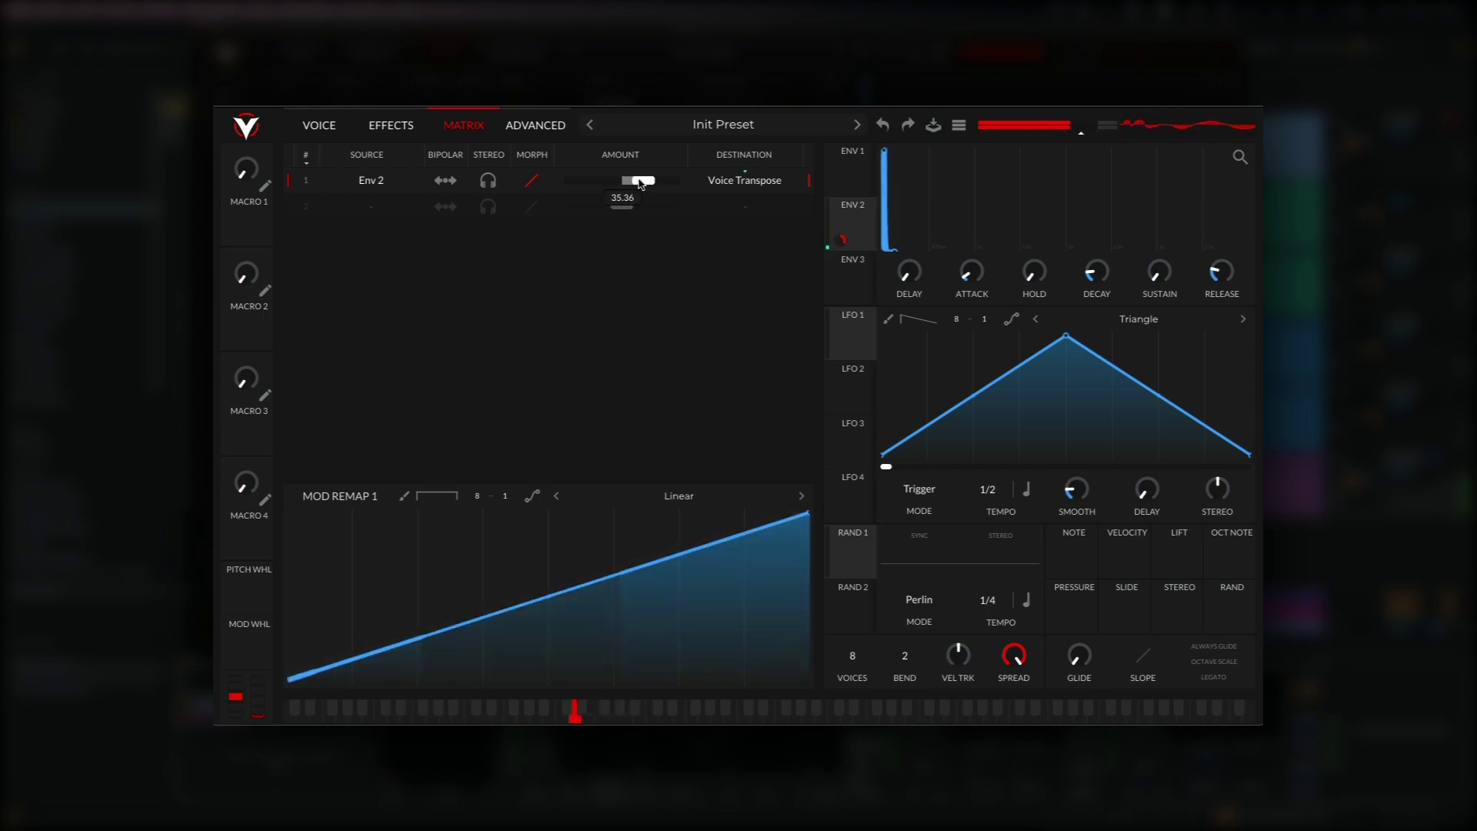
pyautogui.scroll(1, 639, 183)
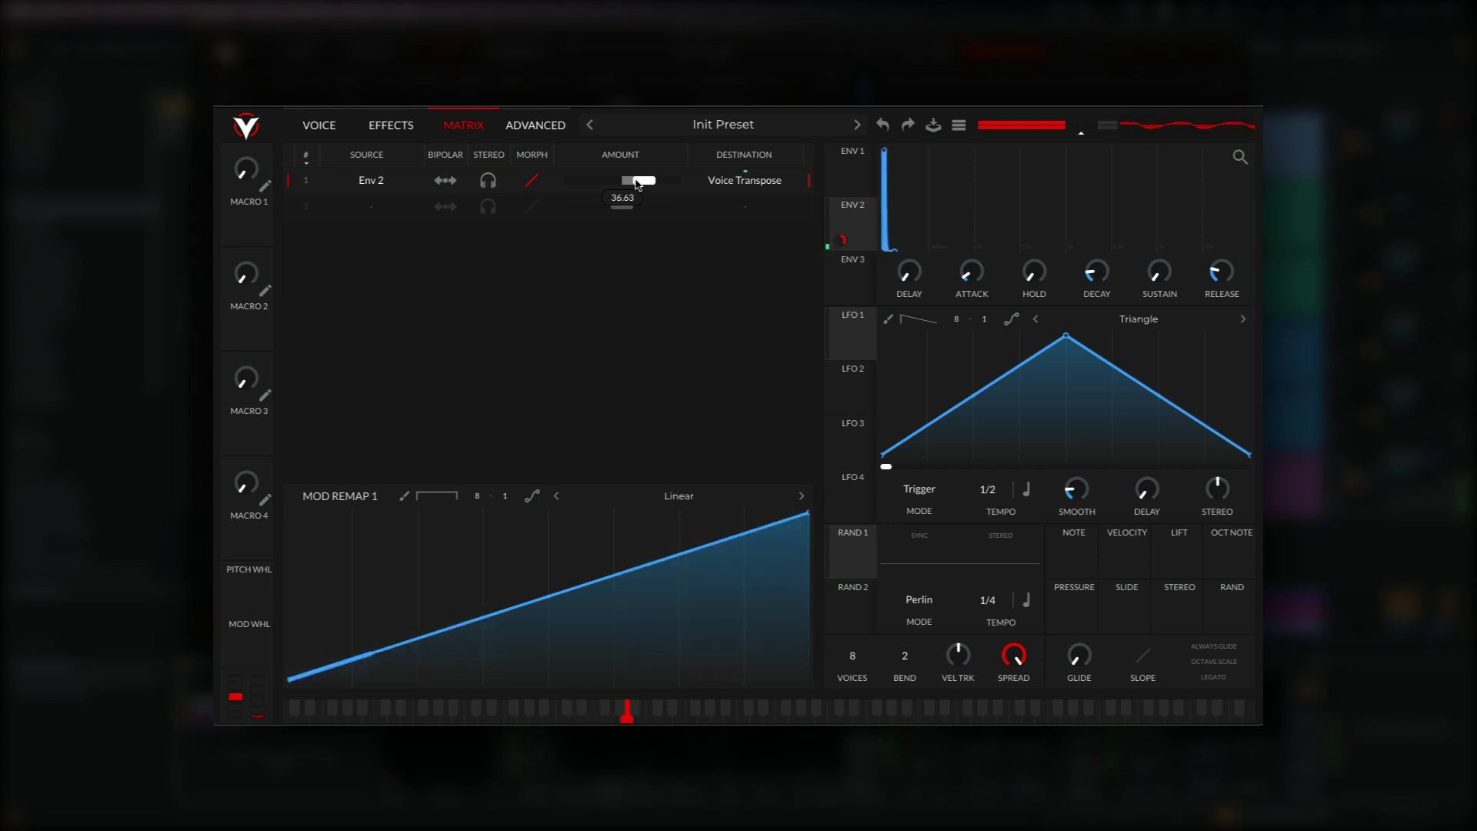
# Step: Set LFO 1 to Envelope mode with a tempo of 1/4
pyautogui.click(319, 126)
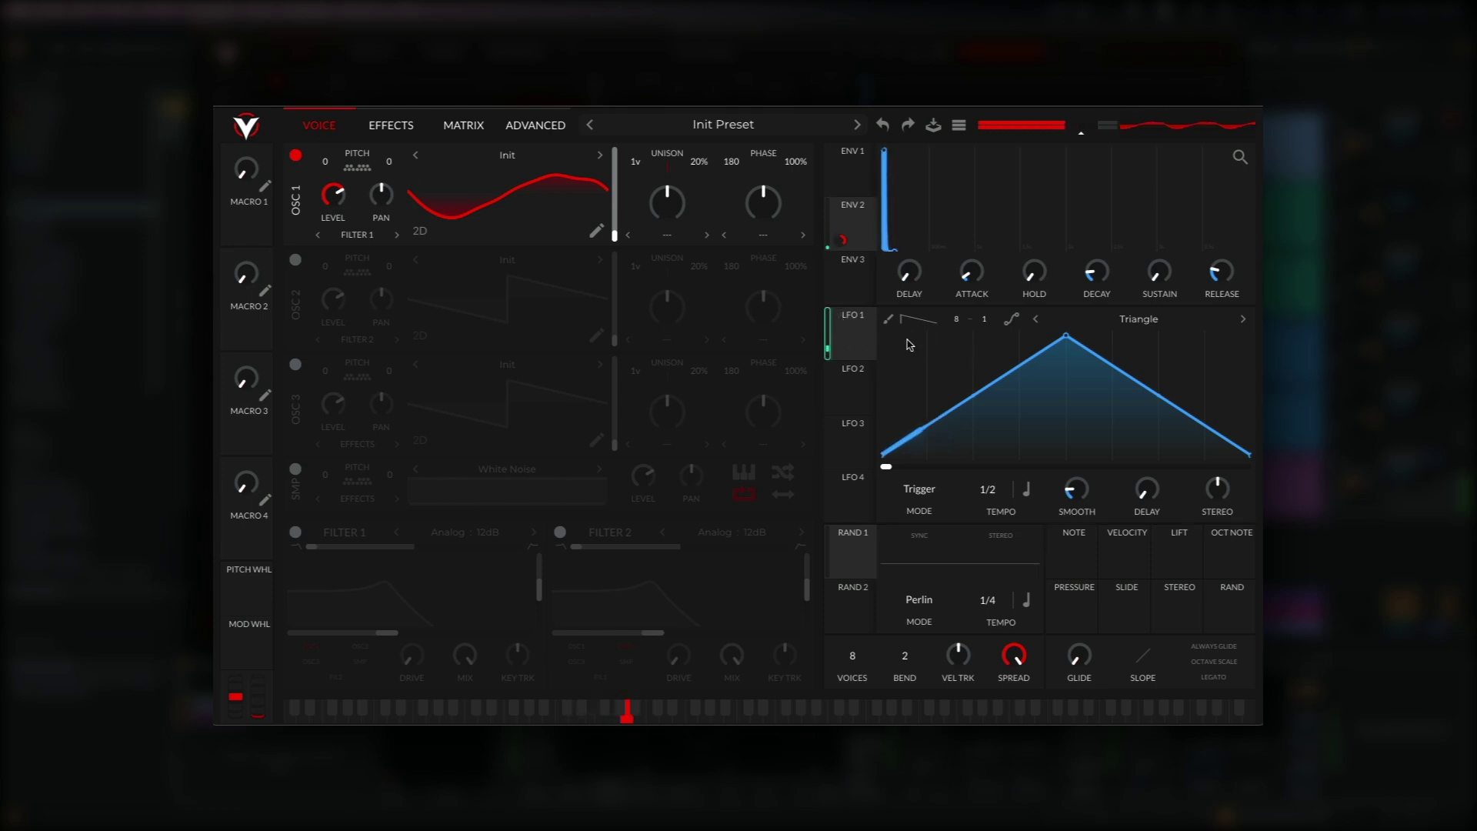
pyautogui.click(926, 488)
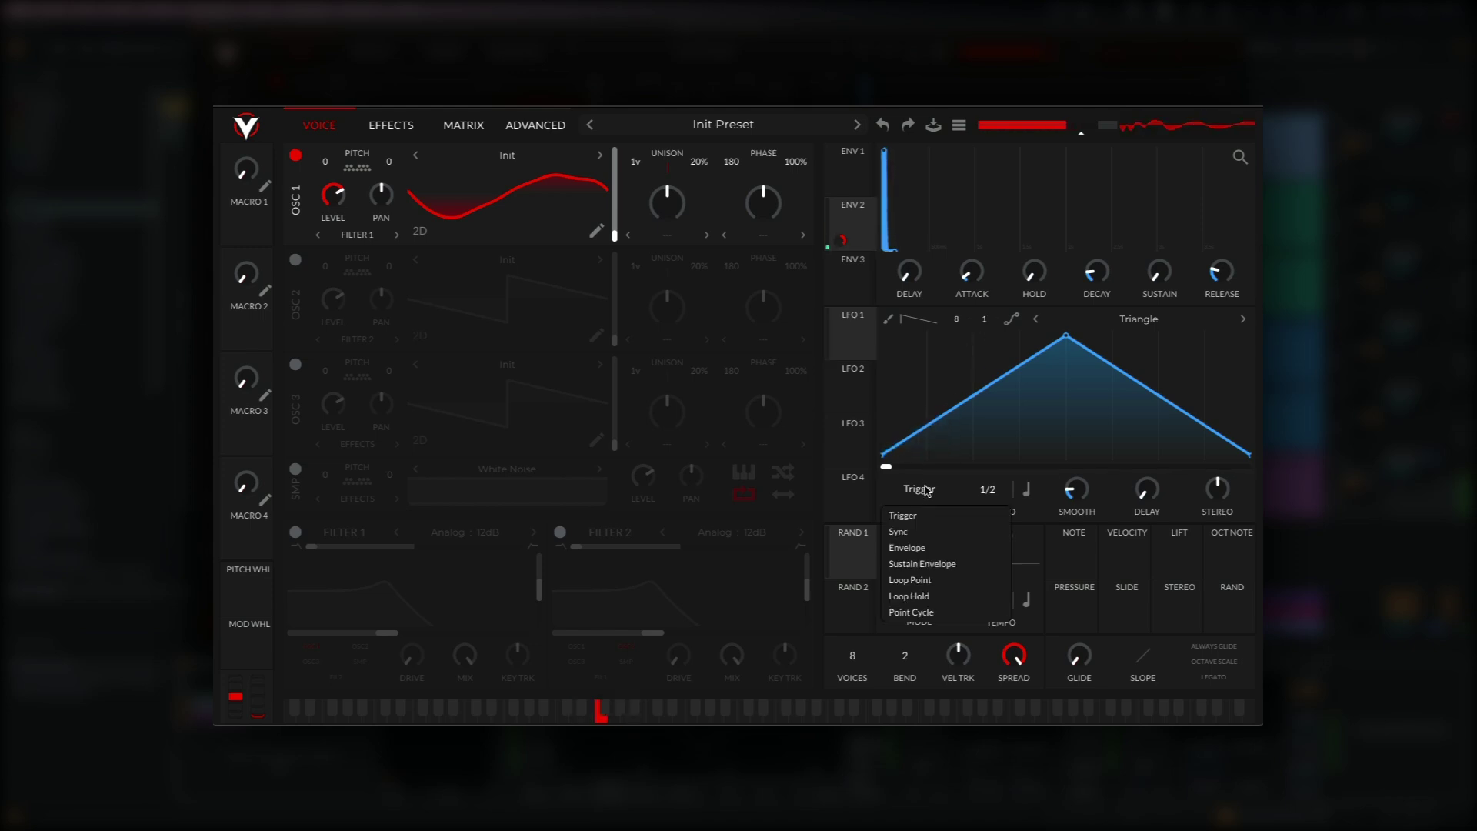
pyautogui.click(923, 546)
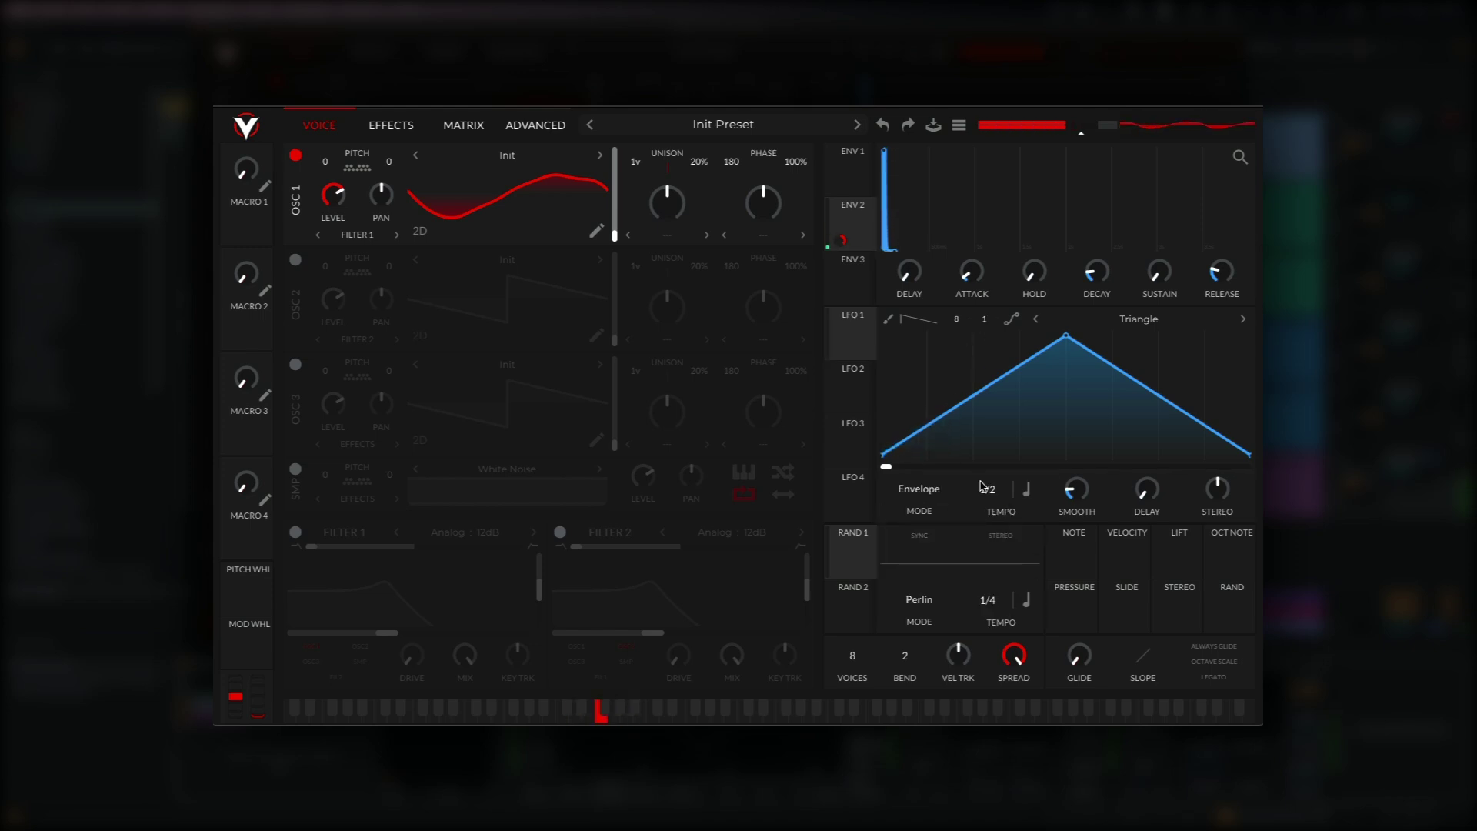
pyautogui.moveTo(996, 493); pyautogui.dragTo(1000, 485)
# Step: Assign LFO 1 to oscillator 1's pitch transpose and make the modulation bipolar
pyautogui.moveTo(852, 339); pyautogui.dragTo(328, 169)
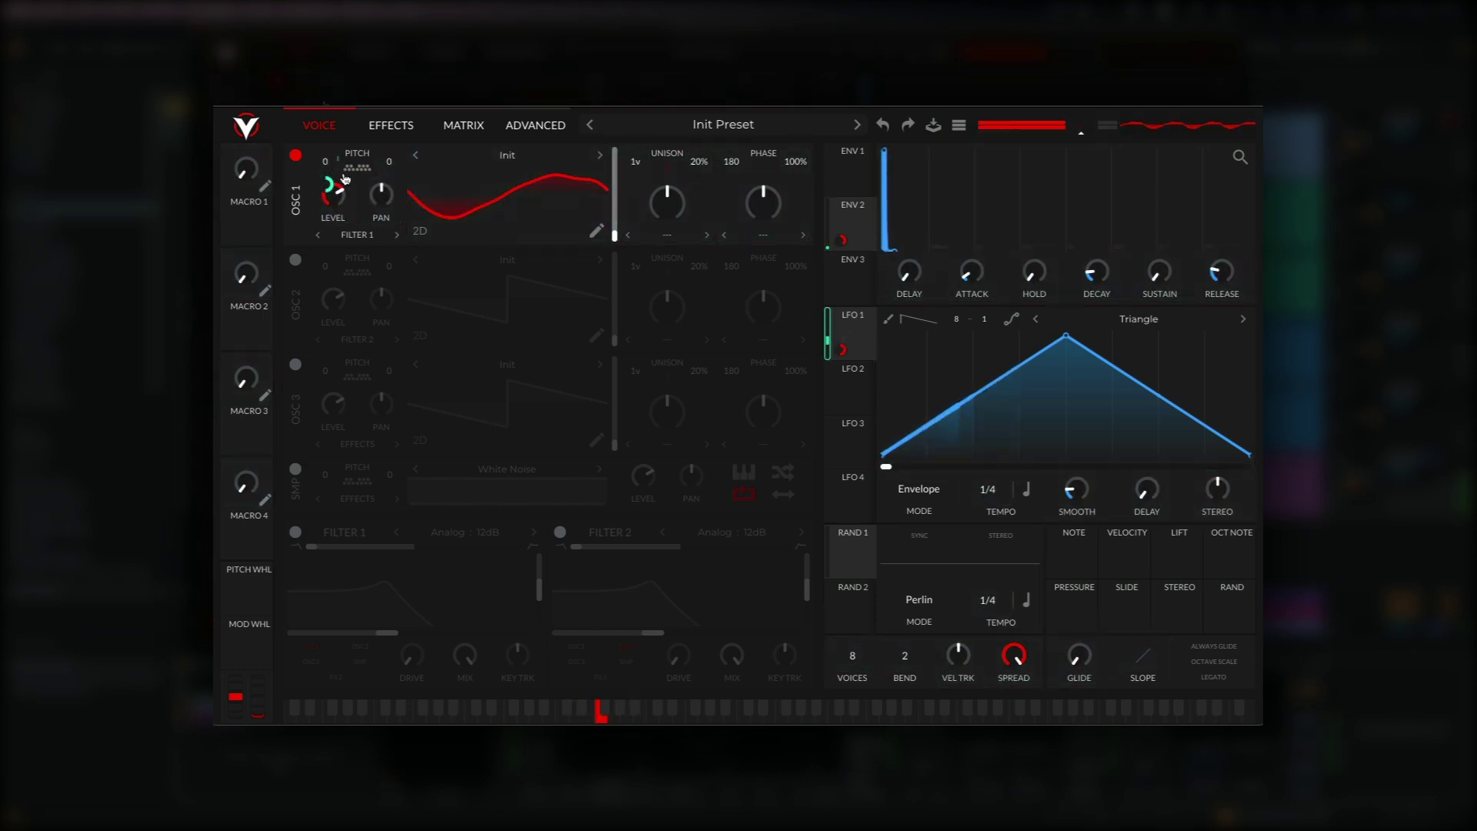
pyautogui.rightClick(328, 187)
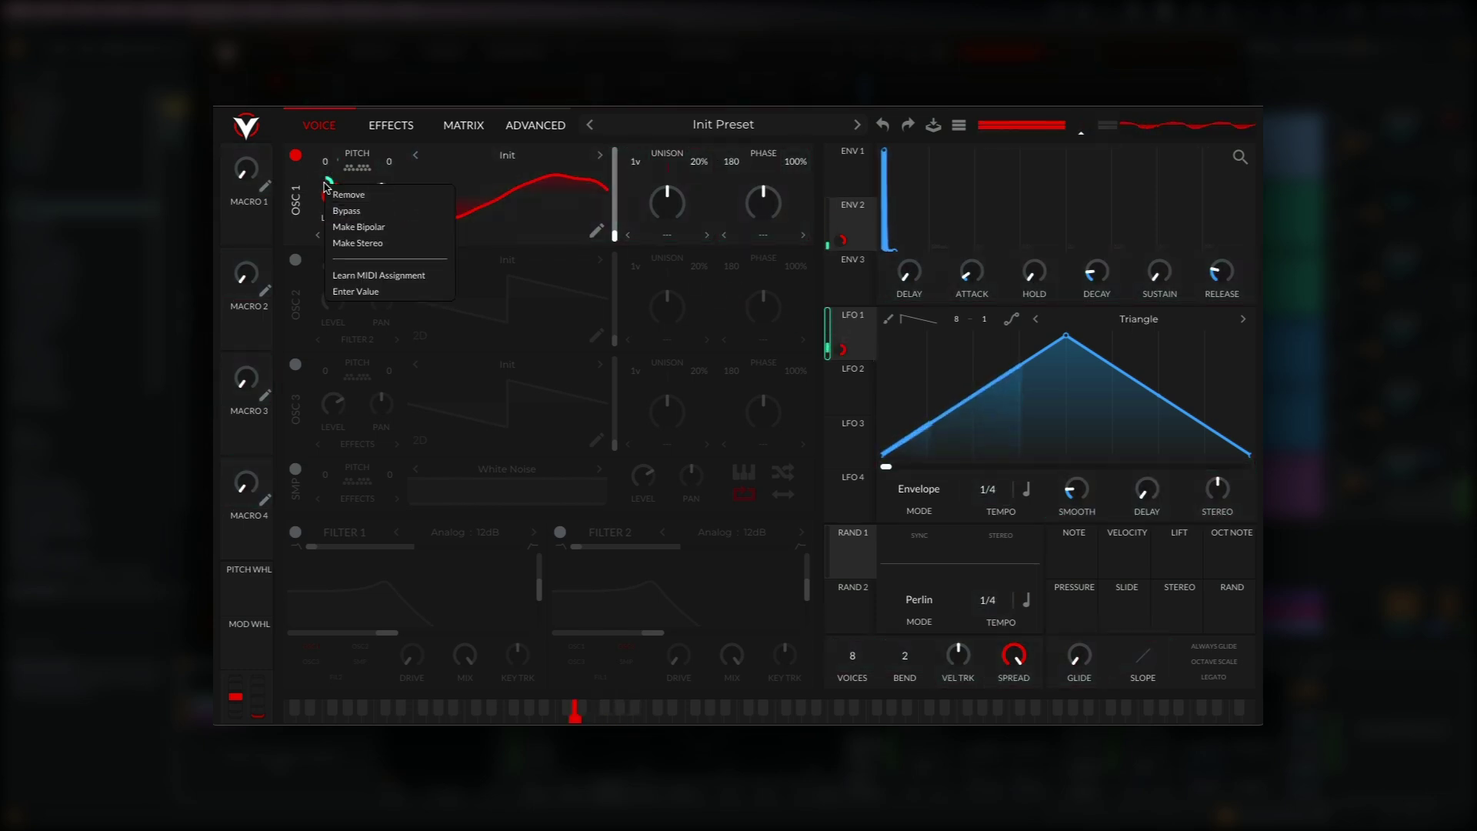
pyautogui.click(367, 227)
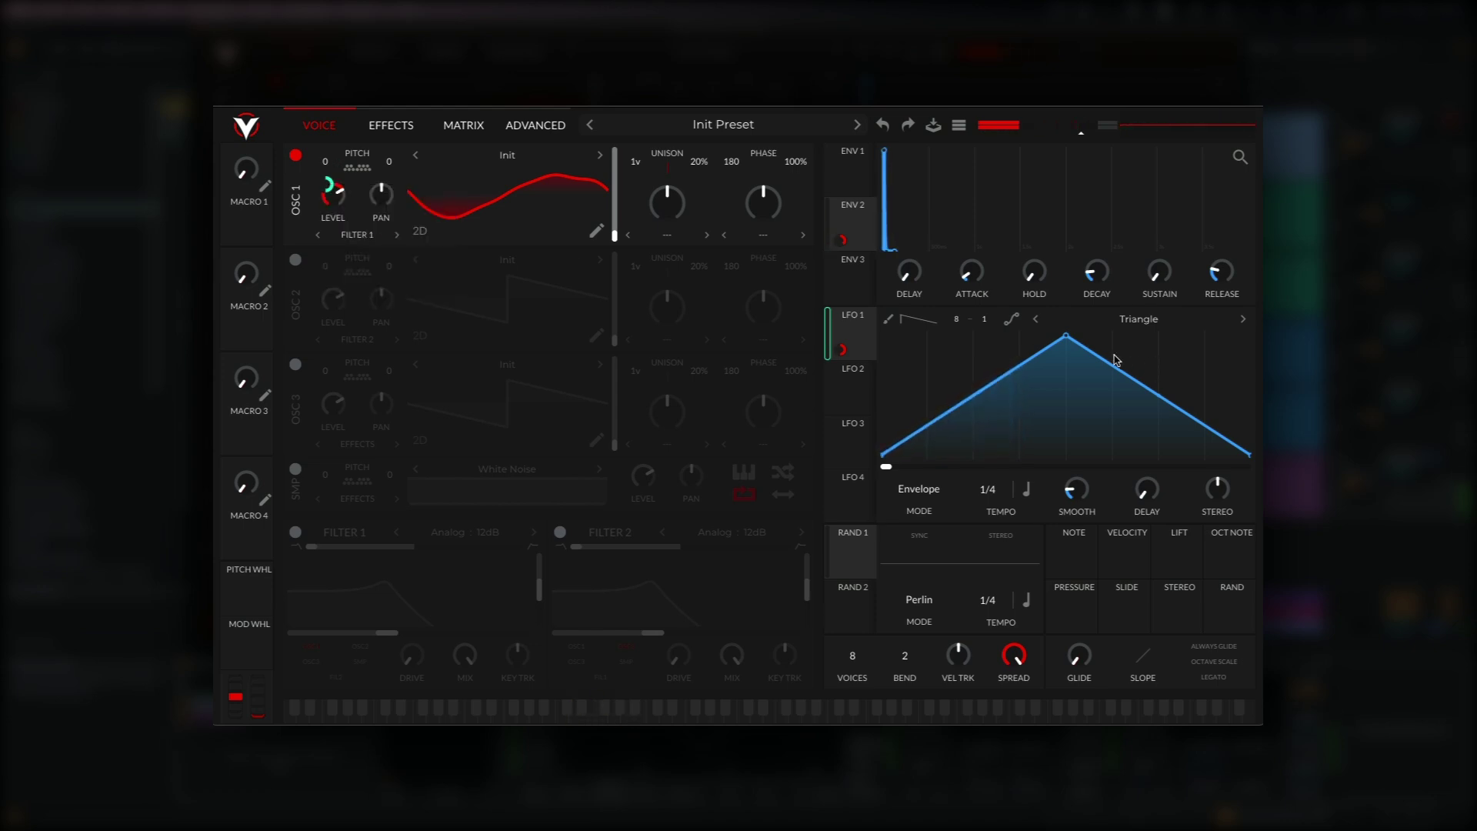
# Step: Reshape LFO 1 into a falling curve with its peak at the start, two added midpoints and a bowed final segment
pyautogui.moveTo(1066, 335); pyautogui.dragTo(885, 336)
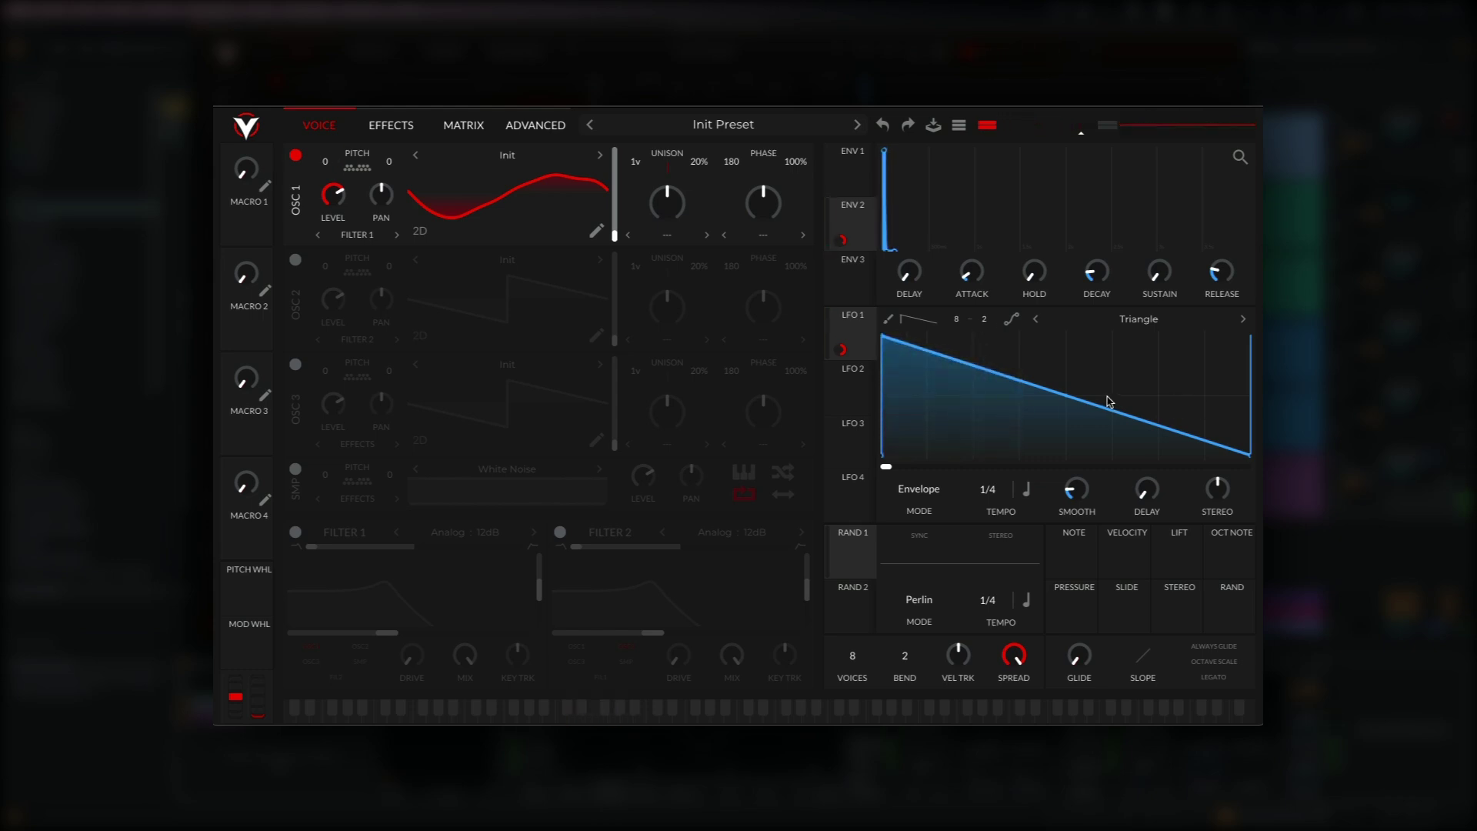
pyautogui.doubleClick(957, 394)
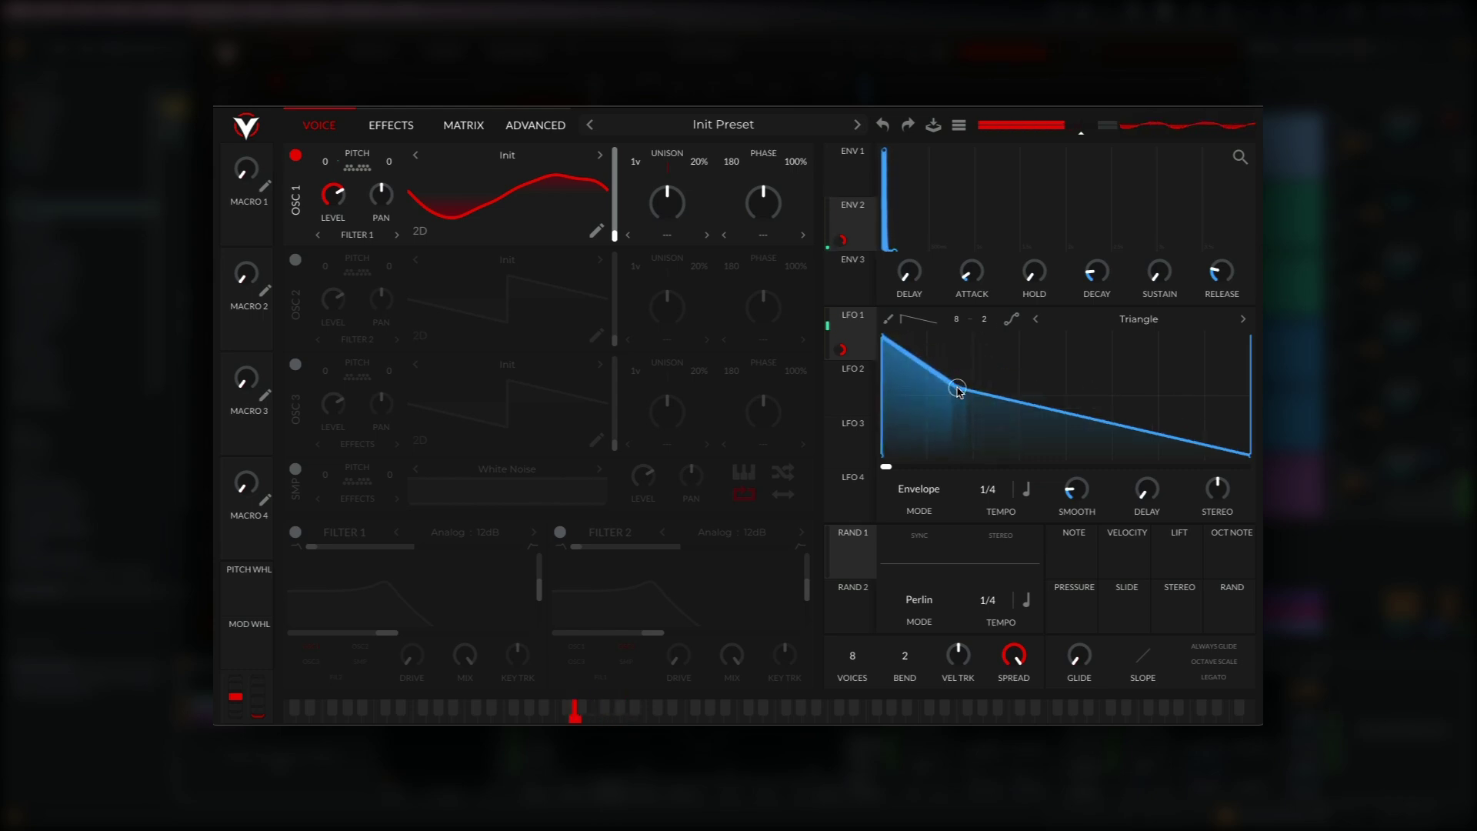
pyautogui.doubleClick(1117, 406)
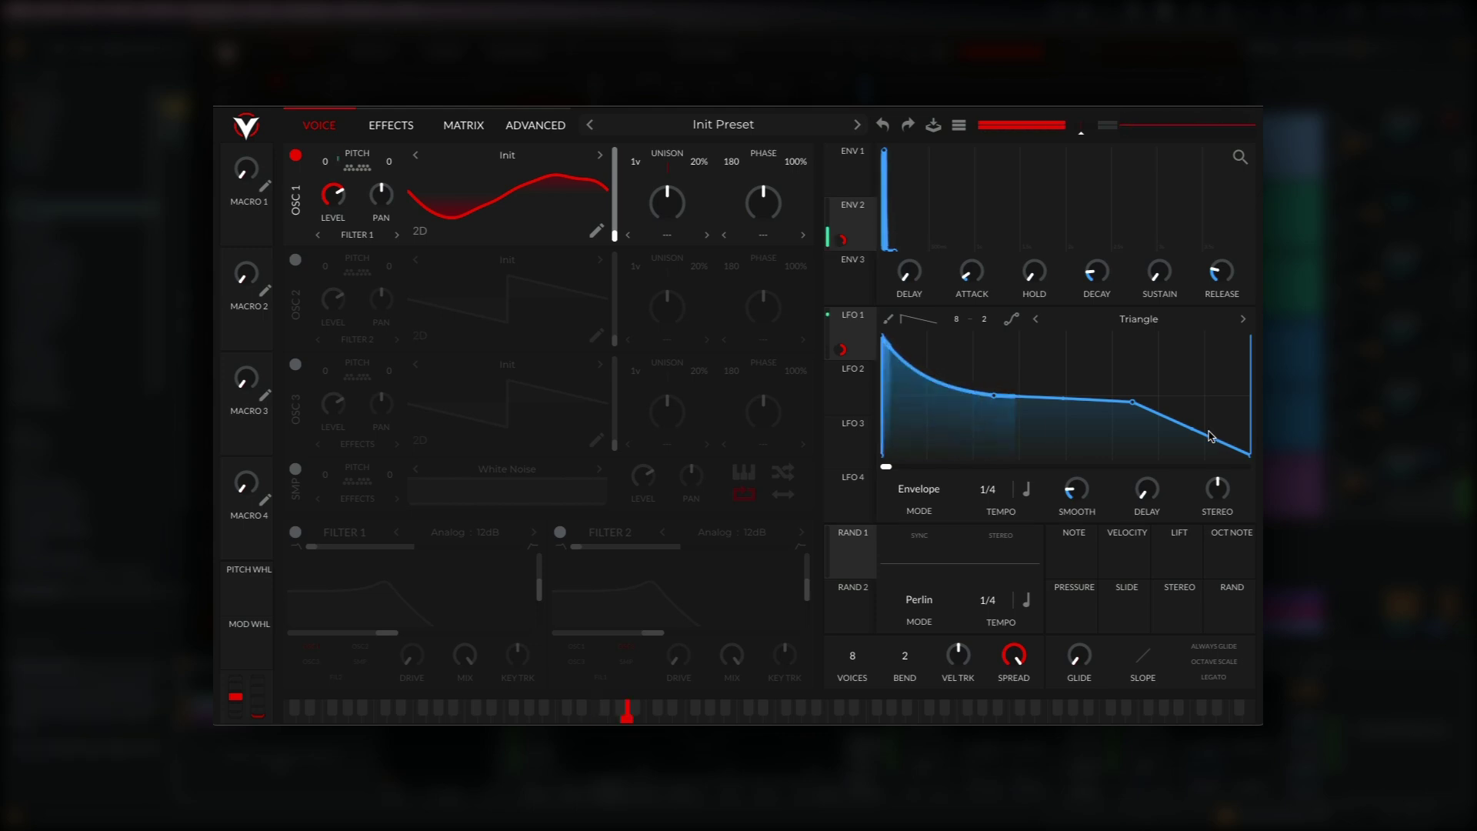
pyautogui.moveTo(1212, 436); pyautogui.dragTo(1211, 399)
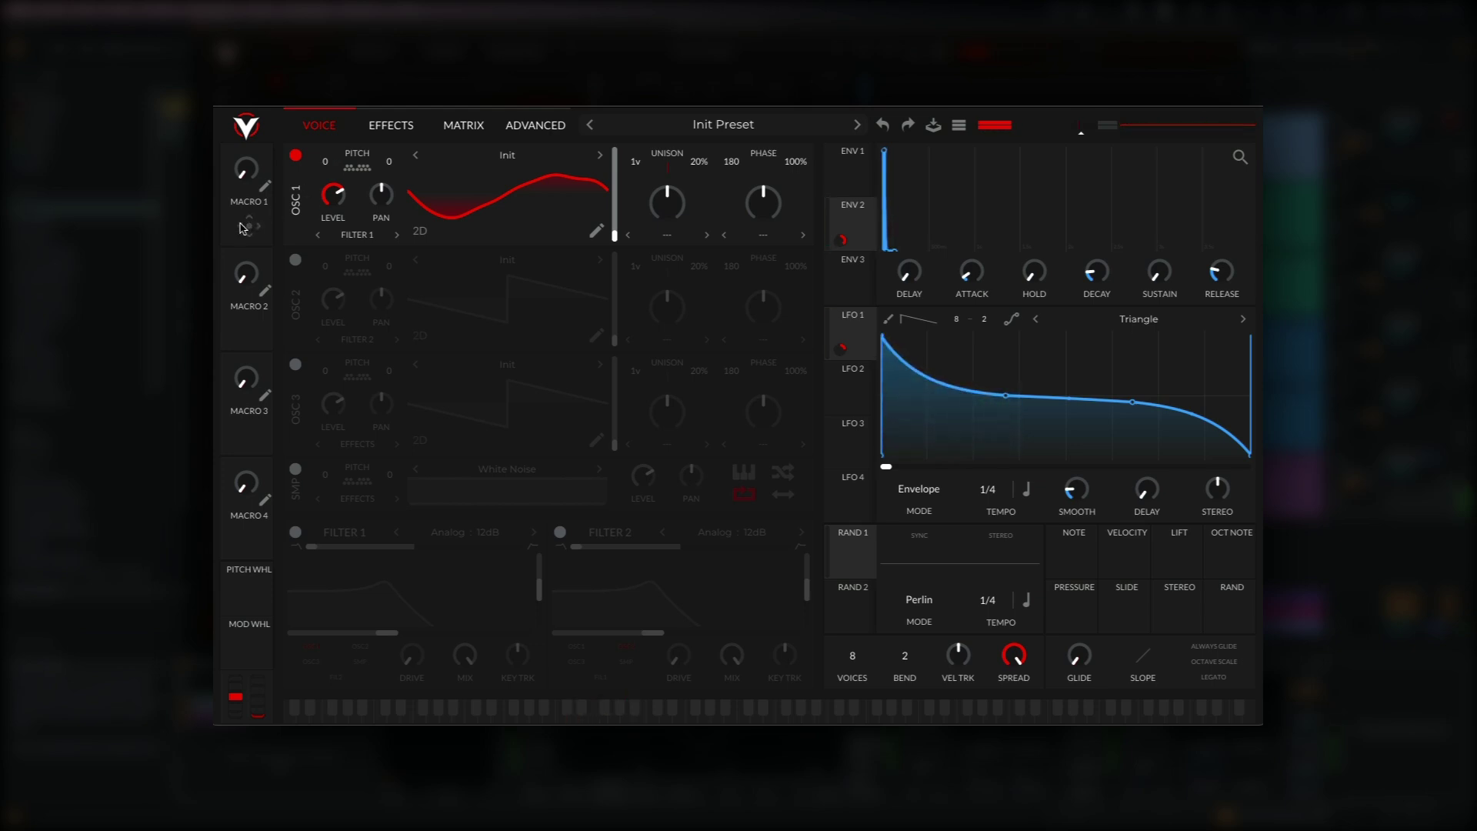
# Step: Assign Macro 1 to LFO 1's pitch modulation amount and turn the macro up to 1.000
pyautogui.moveTo(241, 228); pyautogui.dragTo(844, 350)
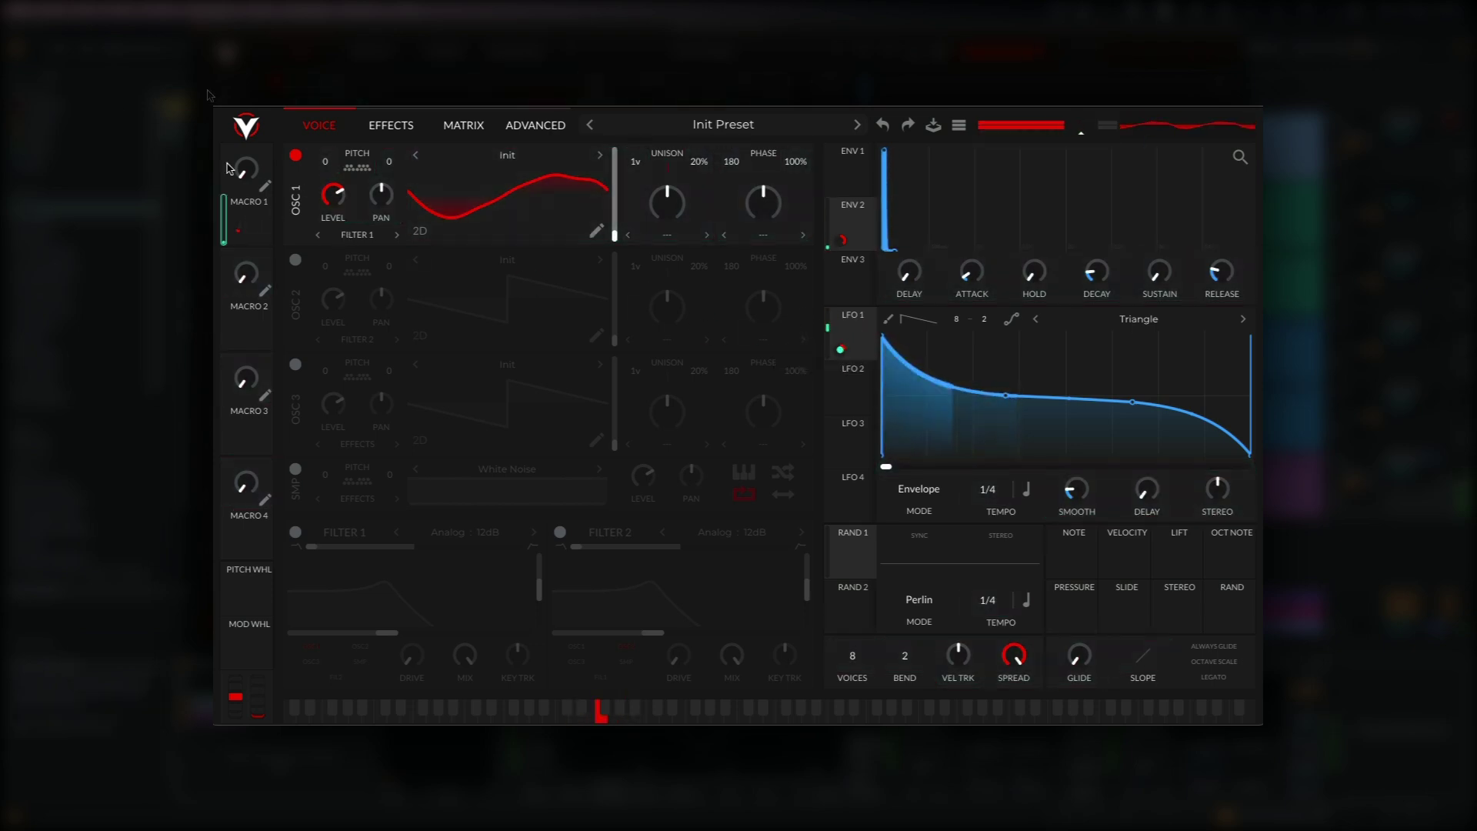
pyautogui.moveTo(246, 170); pyautogui.dragTo(248, 321)
pyautogui.moveTo(258, 168); pyautogui.dragTo(249, 150)
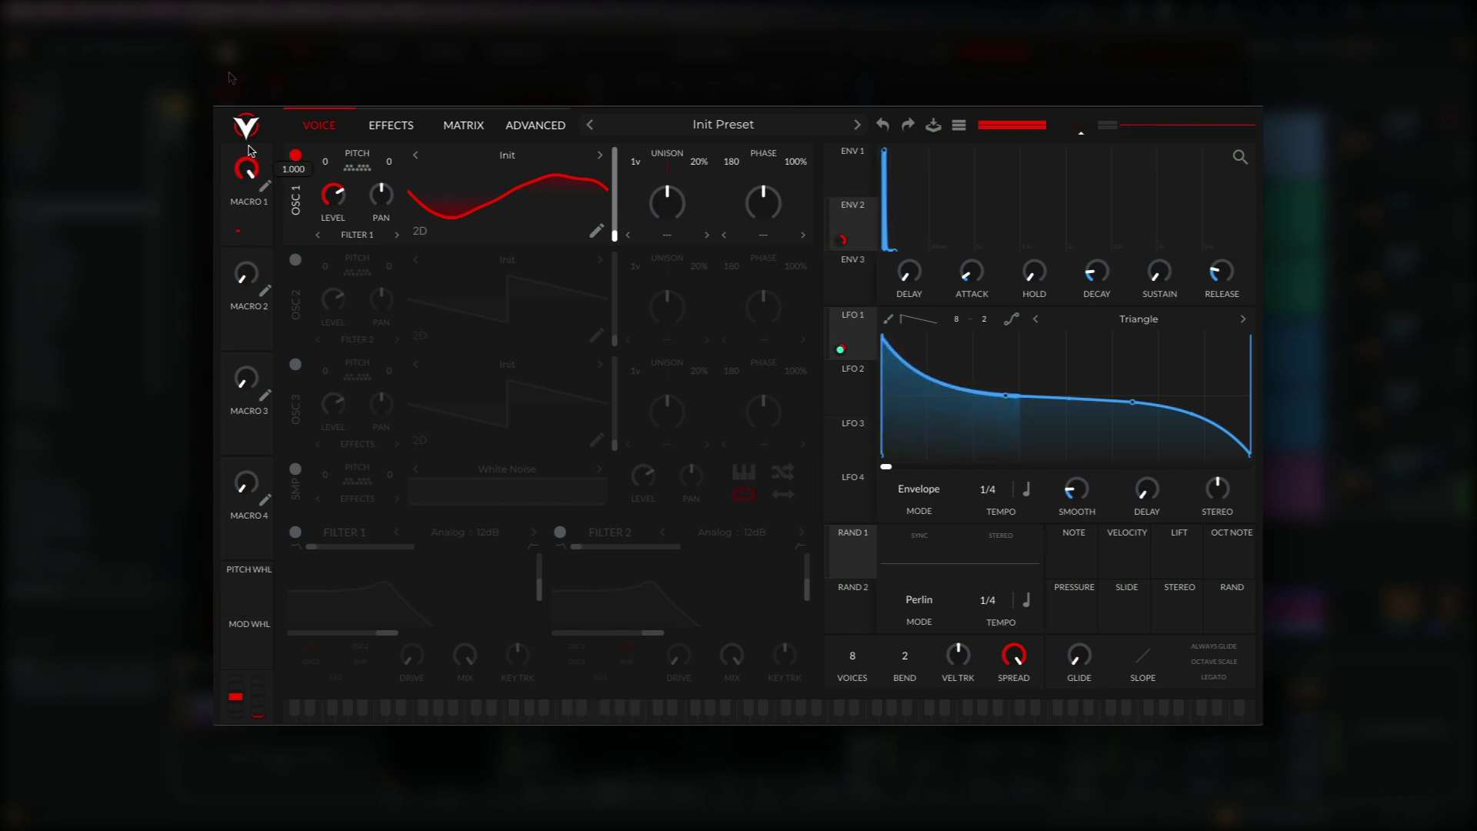
# Step: Rename Macro 1 as Pitch Width
pyautogui.click(264, 188)
pyautogui.write('Pit')
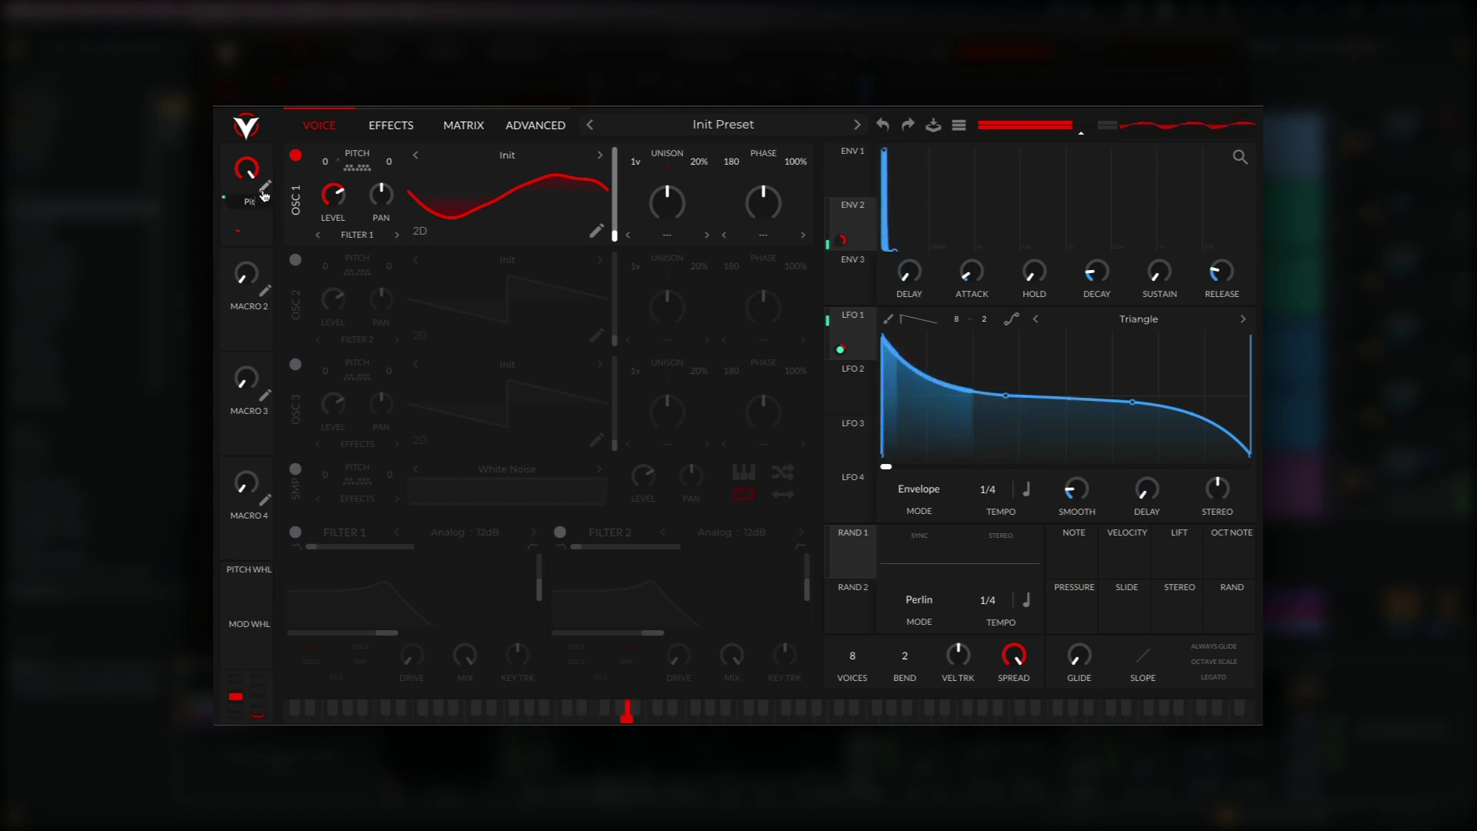
pyautogui.write('ch Wh')
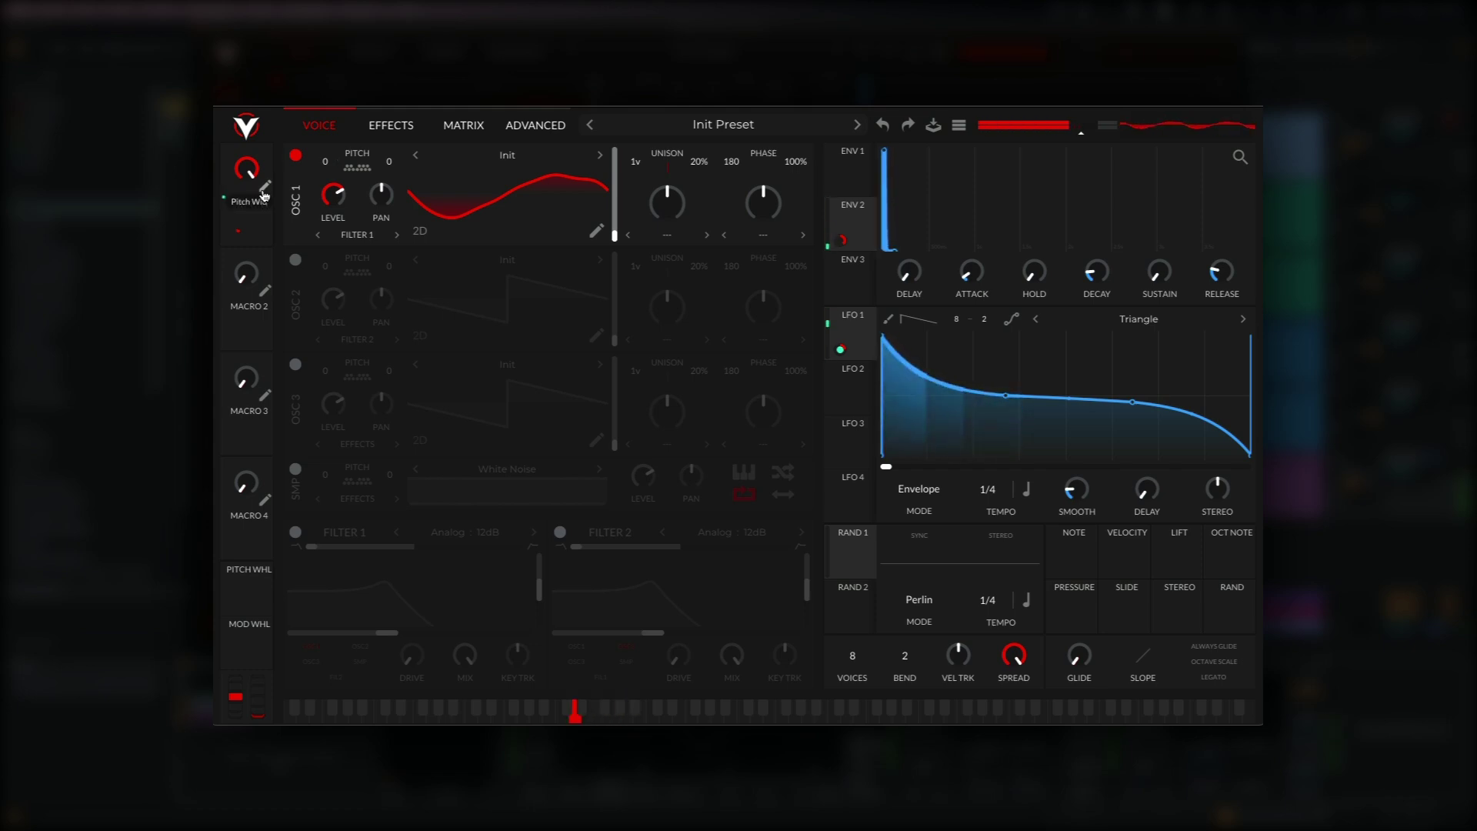
pyautogui.write('l')
pyautogui.press('Return')
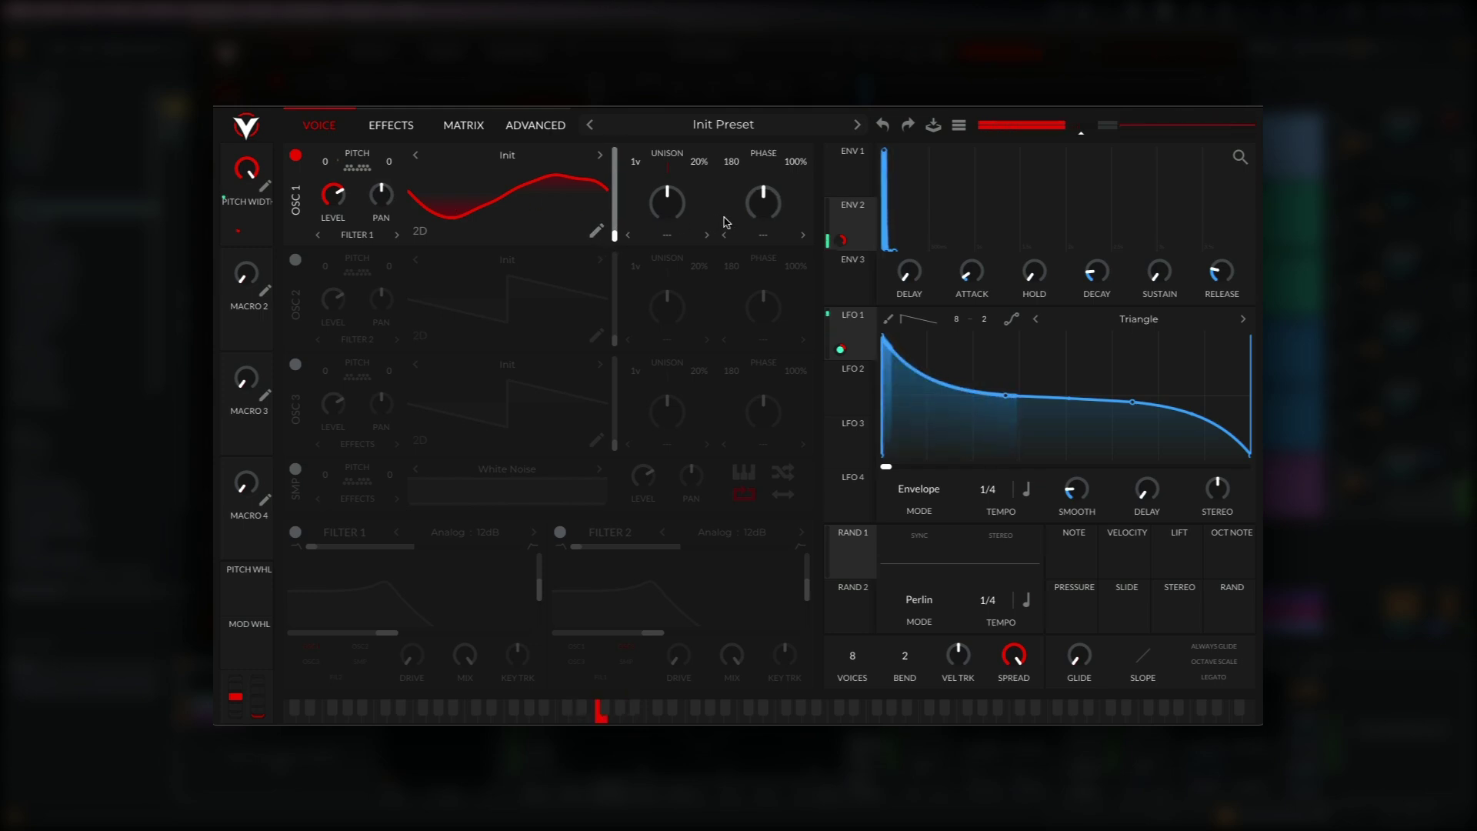
# Step: Shape Env 1 with zero sustain, an outward-bowed decay curve and a decay of 0.089 secs
pyautogui.click(850, 182)
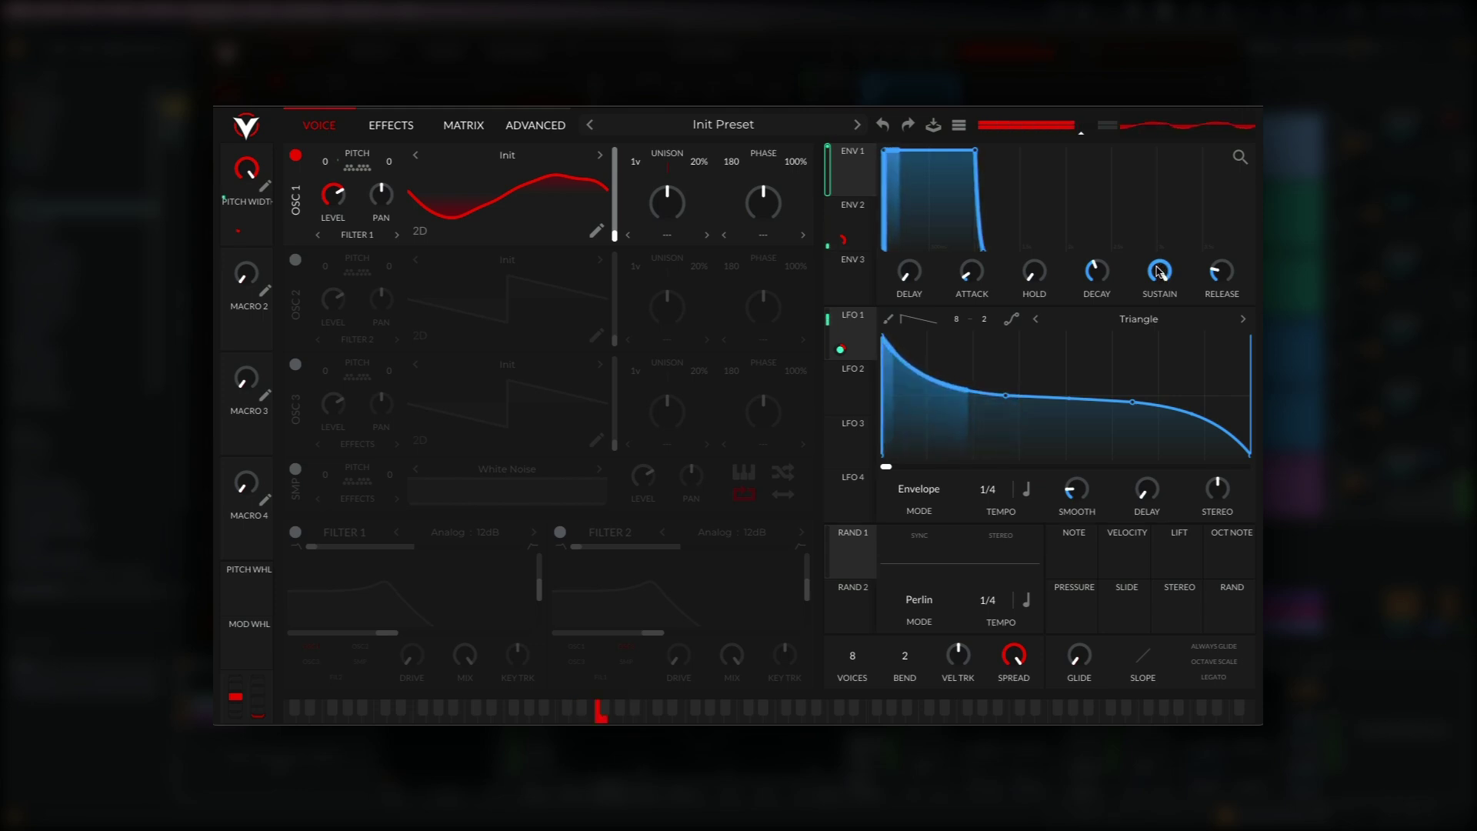
pyautogui.moveTo(1159, 271); pyautogui.dragTo(1138, 400)
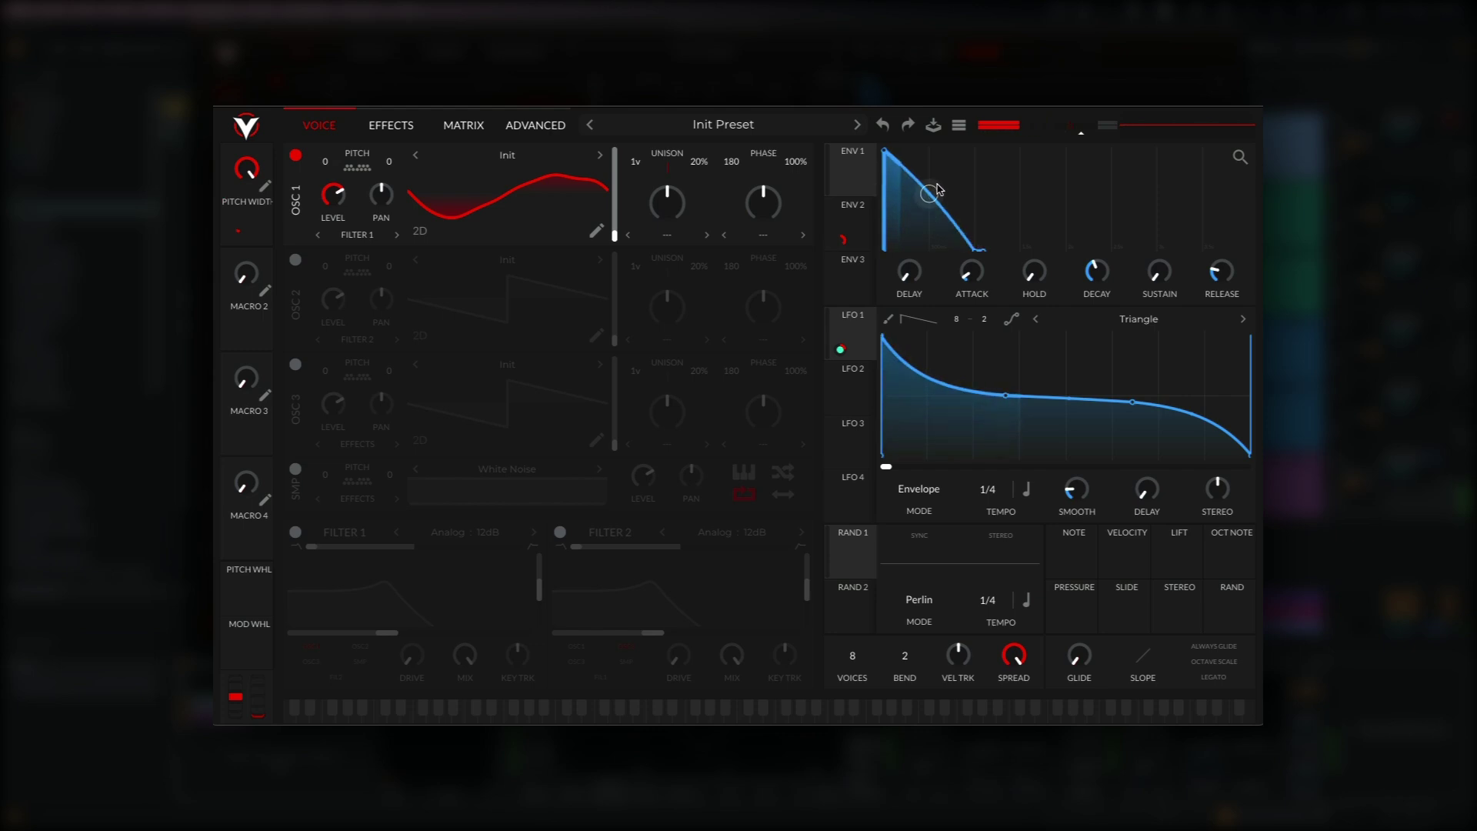
pyautogui.moveTo(937, 189); pyautogui.dragTo(934, 64)
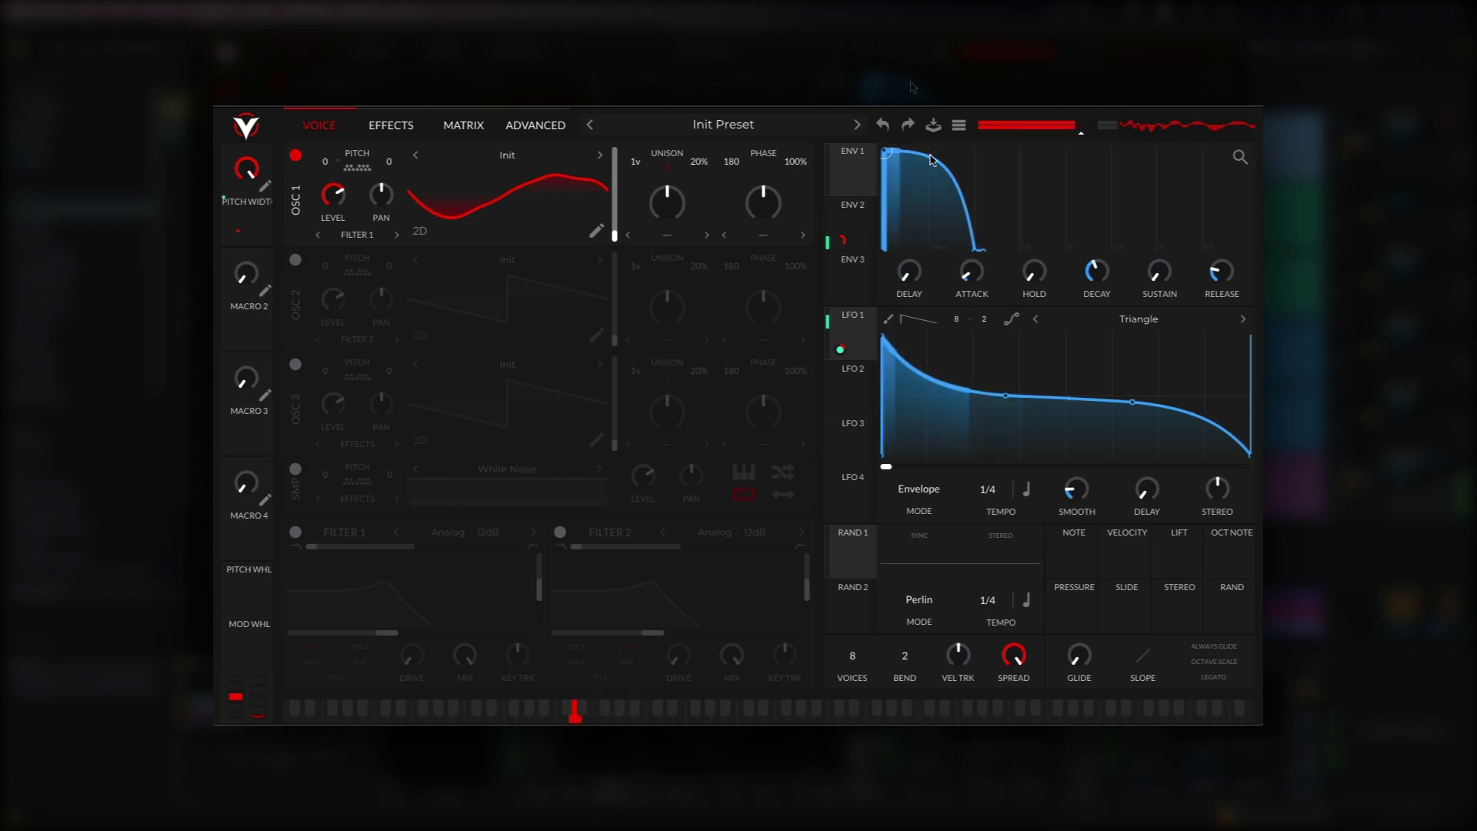
pyautogui.moveTo(1097, 269); pyautogui.dragTo(1103, 286)
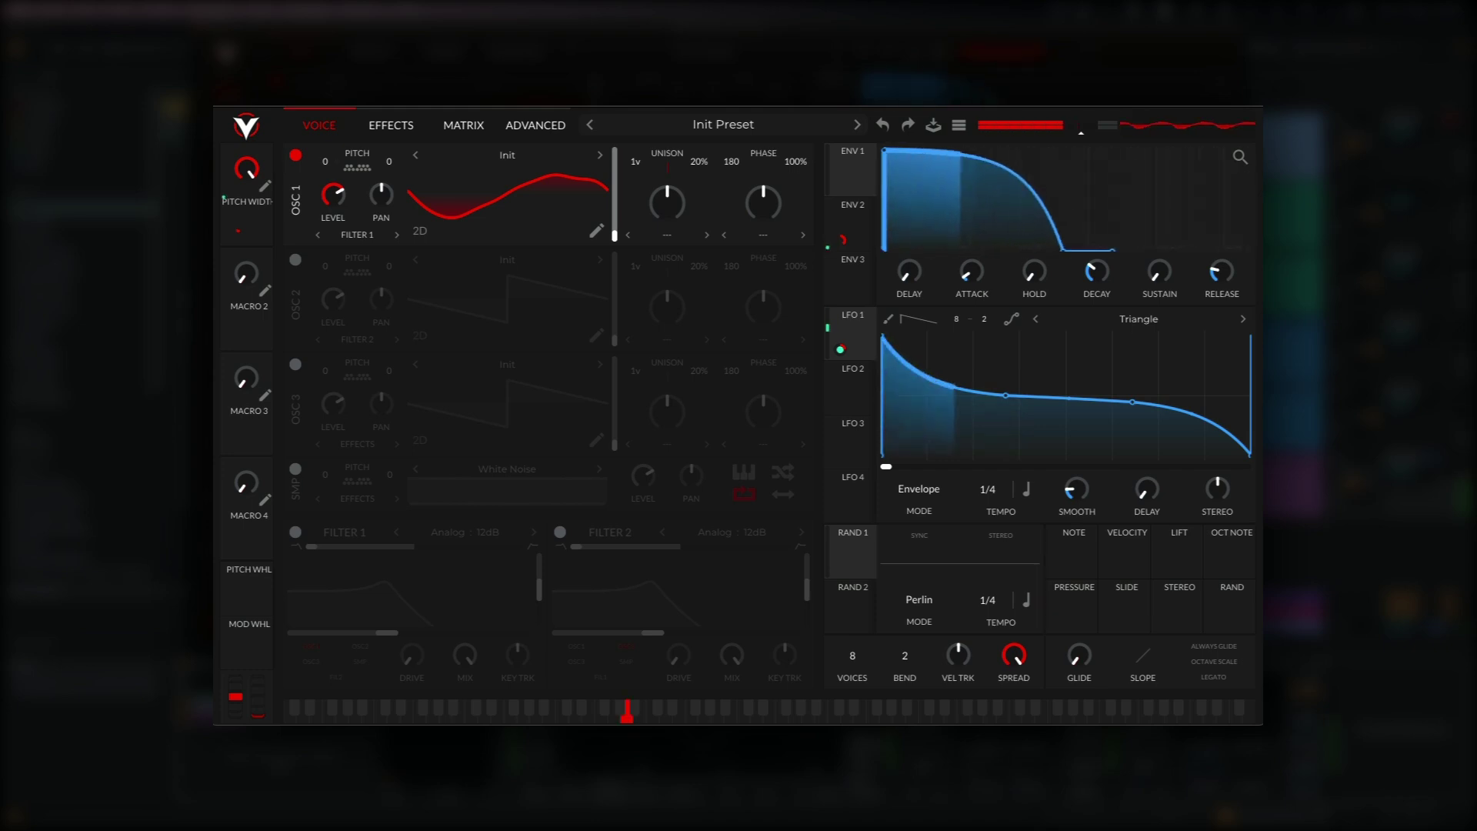
pyautogui.moveTo(1095, 270); pyautogui.dragTo(1092, 288)
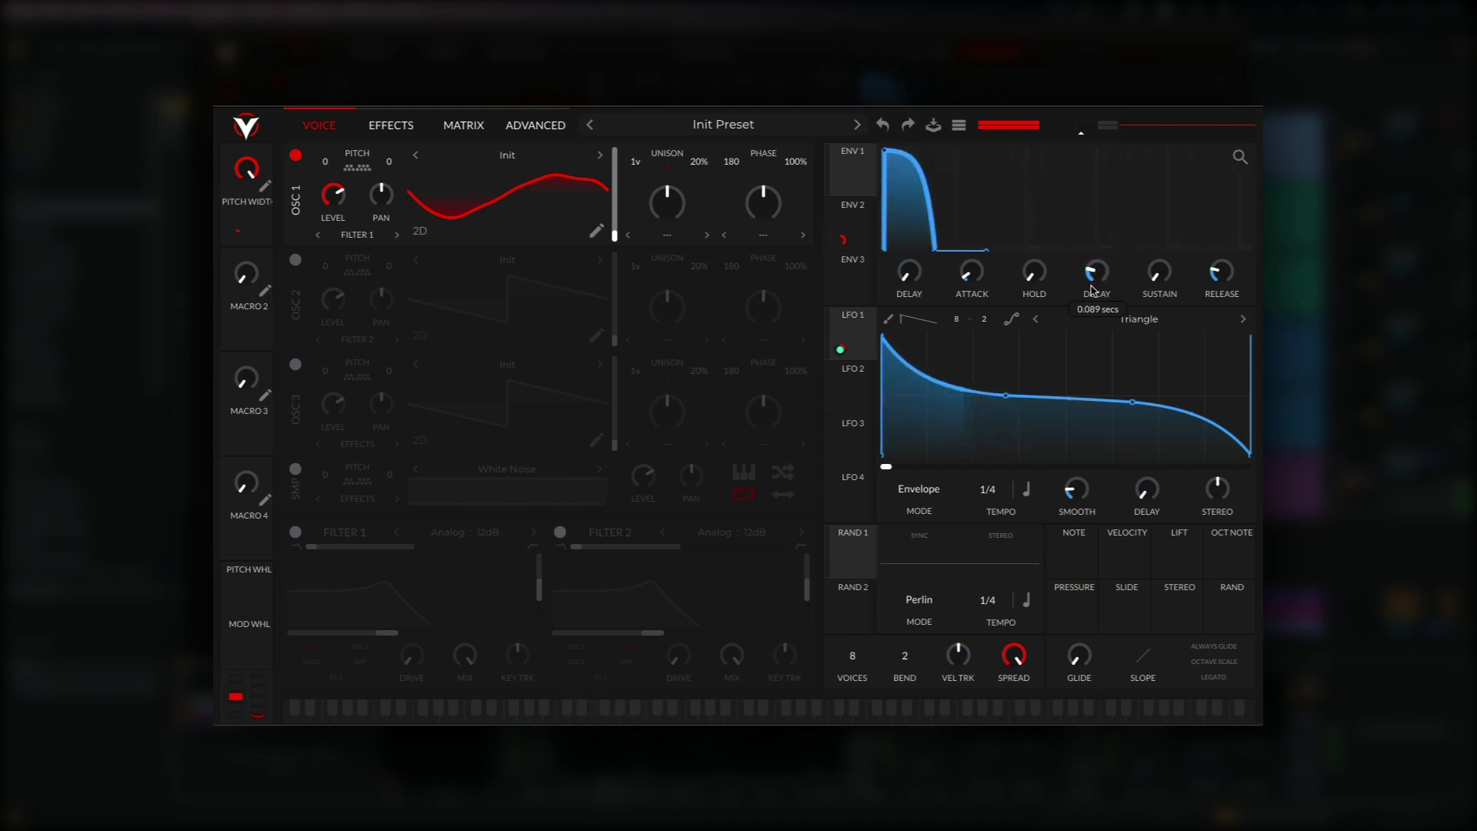
# Step: Set Env 1's release to 0.035 secs, assign Macro 2 to its sustain and release, and turn the macro fully up
pyautogui.moveTo(248, 329); pyautogui.dragTo(1157, 271)
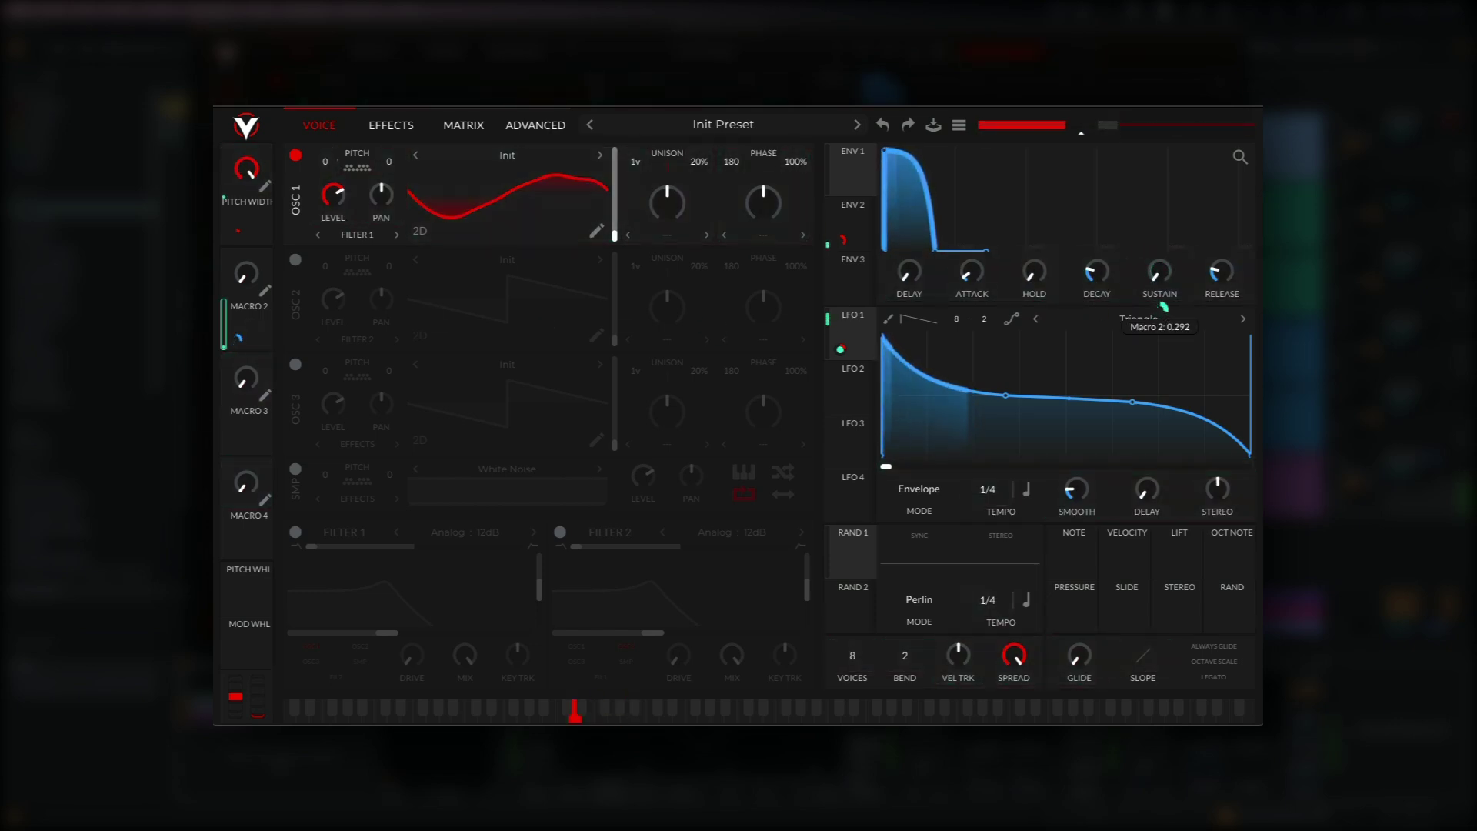
pyautogui.moveTo(1224, 269); pyautogui.dragTo(1229, 275)
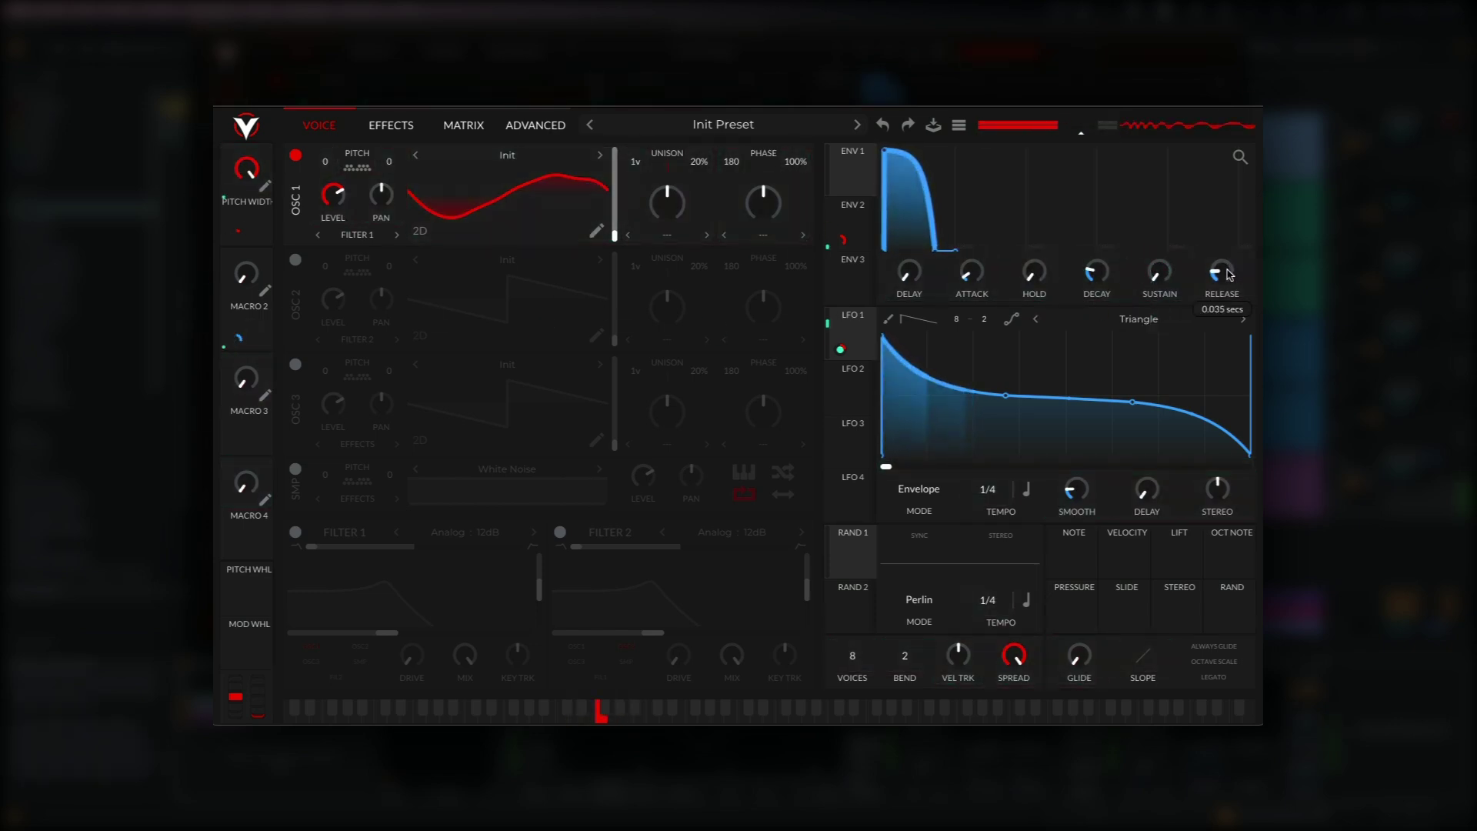
pyautogui.moveTo(239, 337); pyautogui.dragTo(1215, 274)
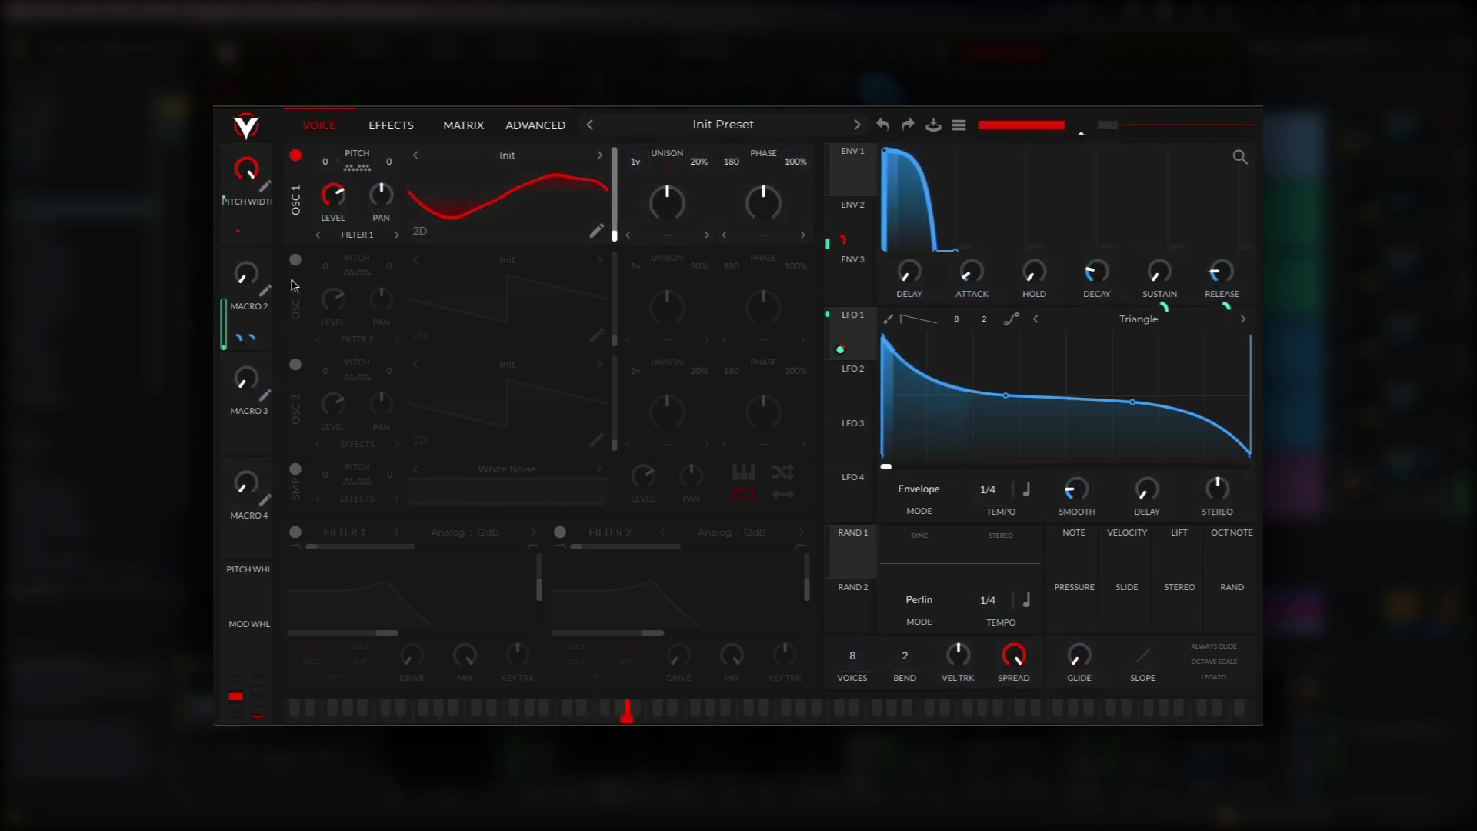
pyautogui.moveTo(244, 279); pyautogui.dragTo(244, 199)
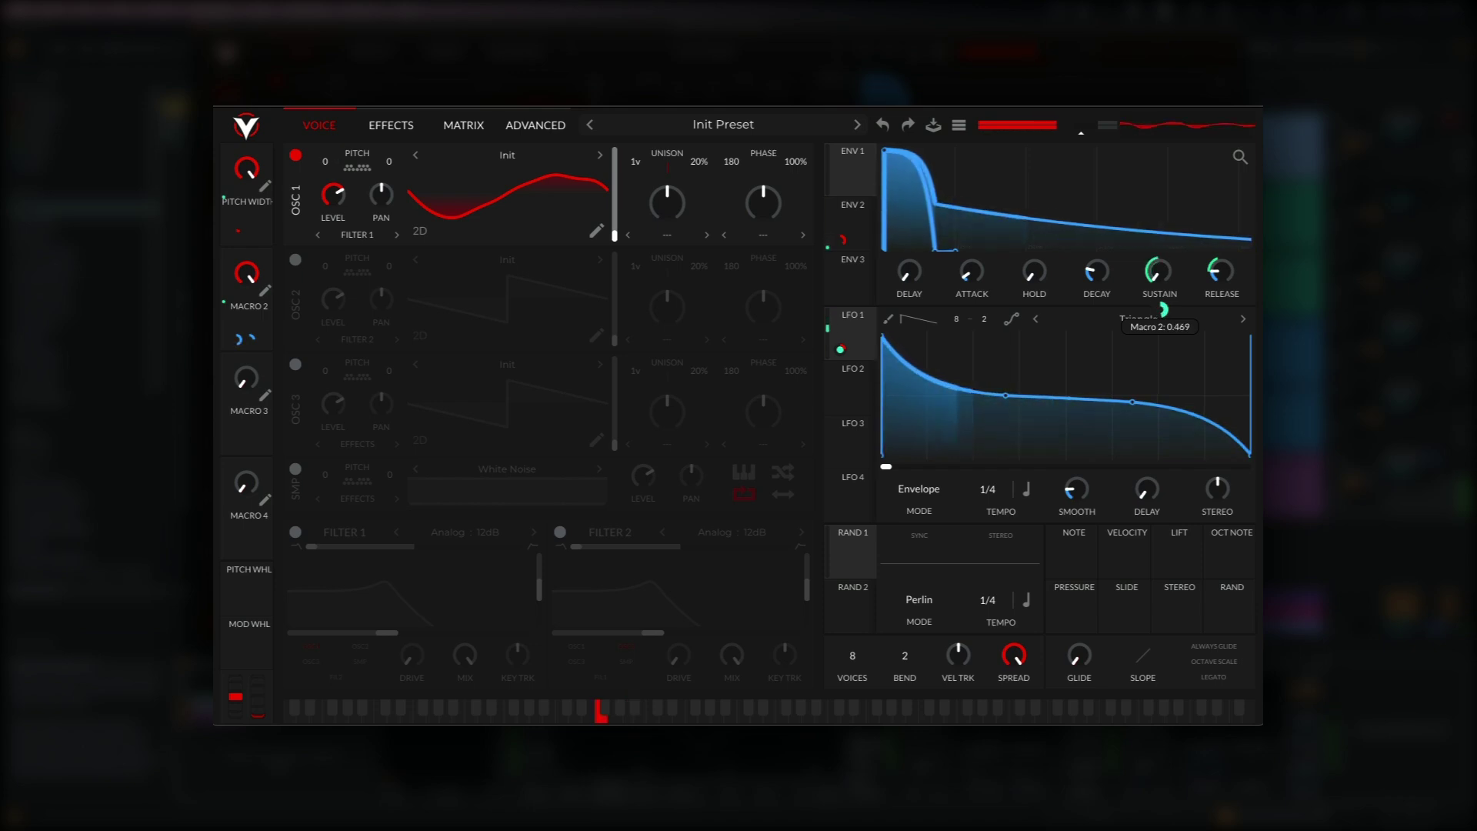
pyautogui.moveTo(1222, 302)
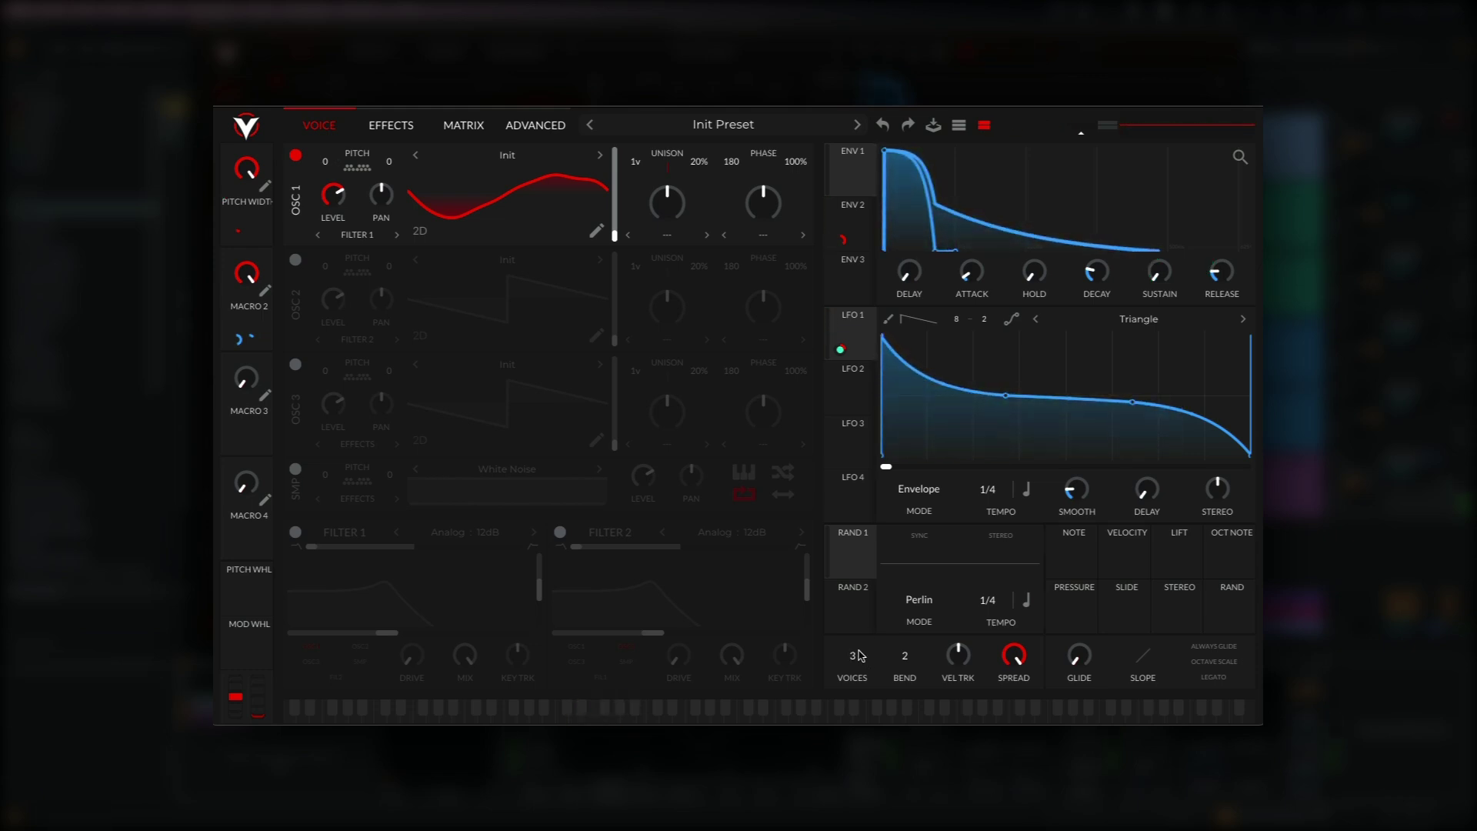
# Step: Reset Macro 2 to 0.000 for comparison and undo the reset
pyautogui.moveTo(852, 569)
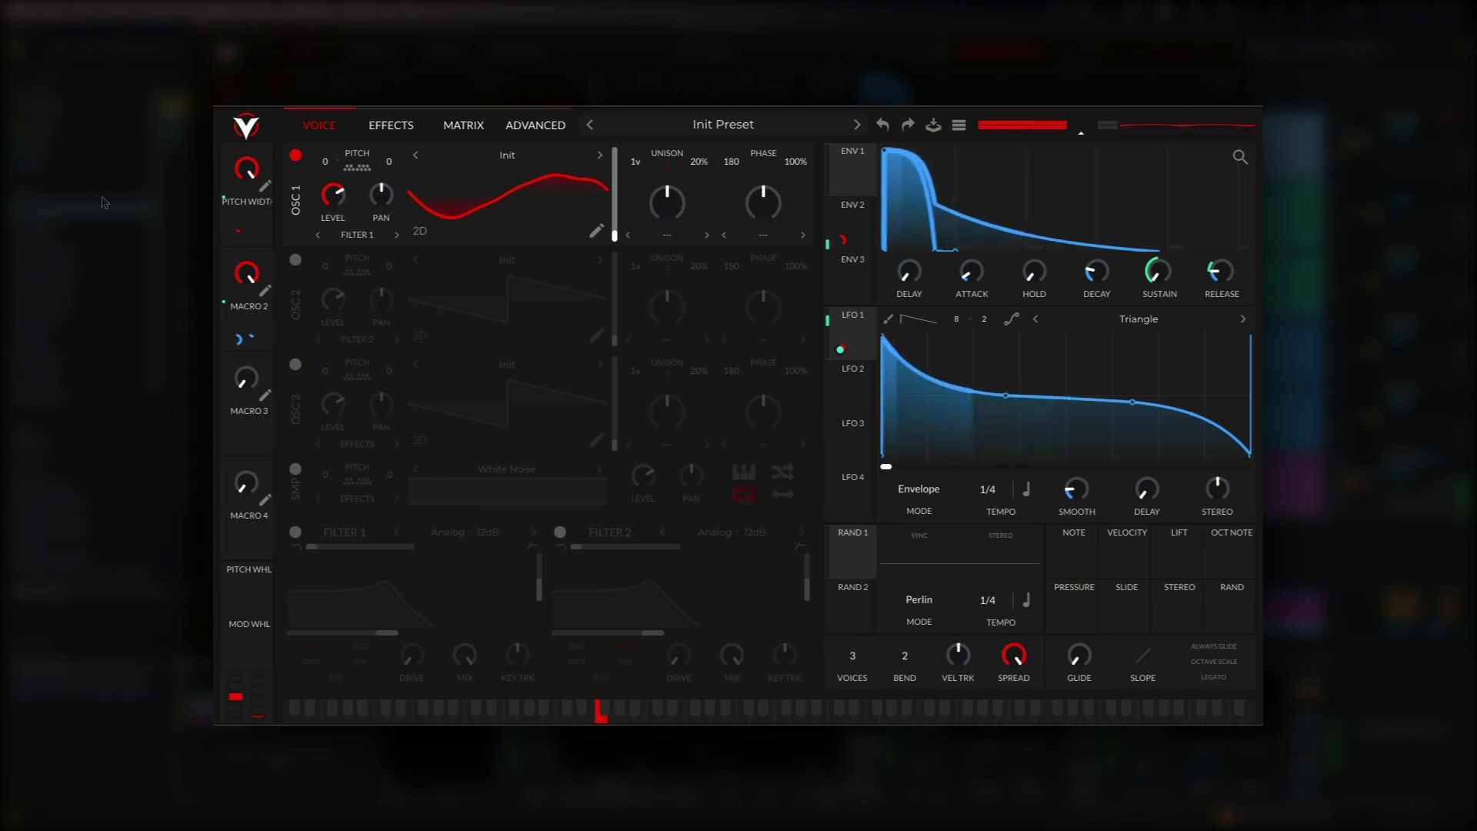
pyautogui.doubleClick(240, 279)
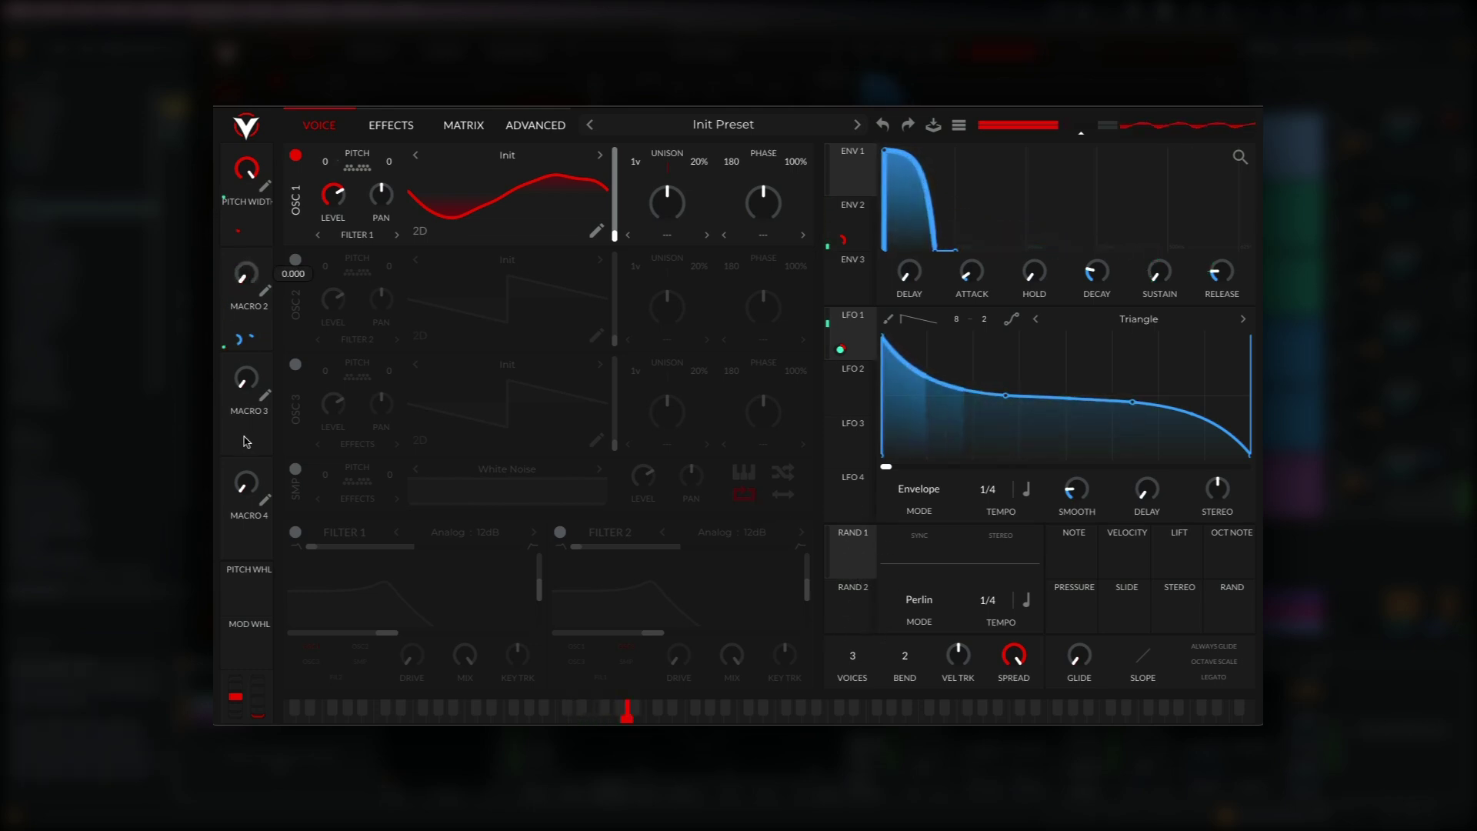
pyautogui.hotkey('ctrl', 'z')
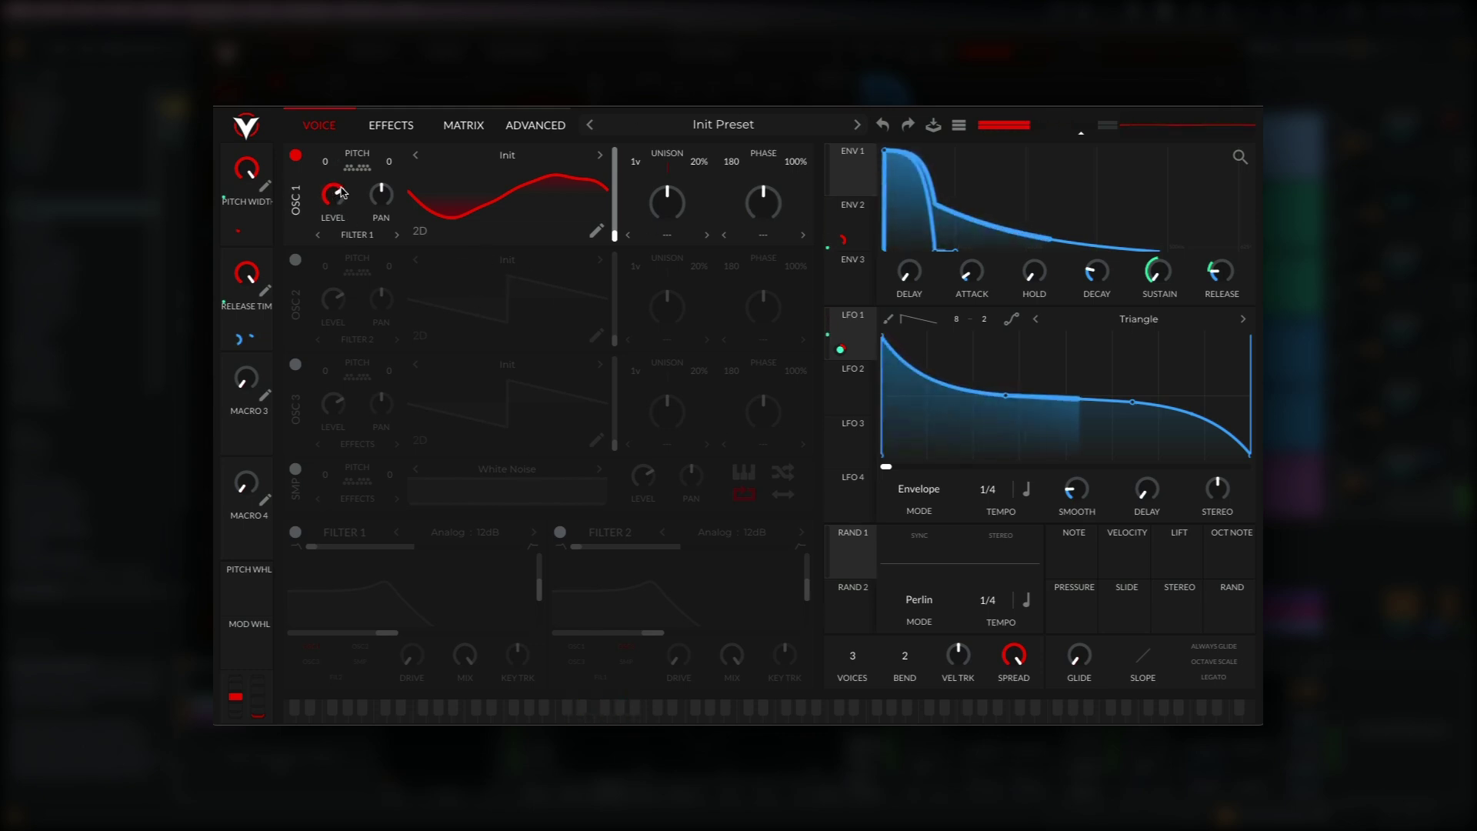
# Step: Turn oscillator 1's level down to zero and assign Velocity to modulate it
pyautogui.moveTo(333, 194); pyautogui.dragTo(324, 363)
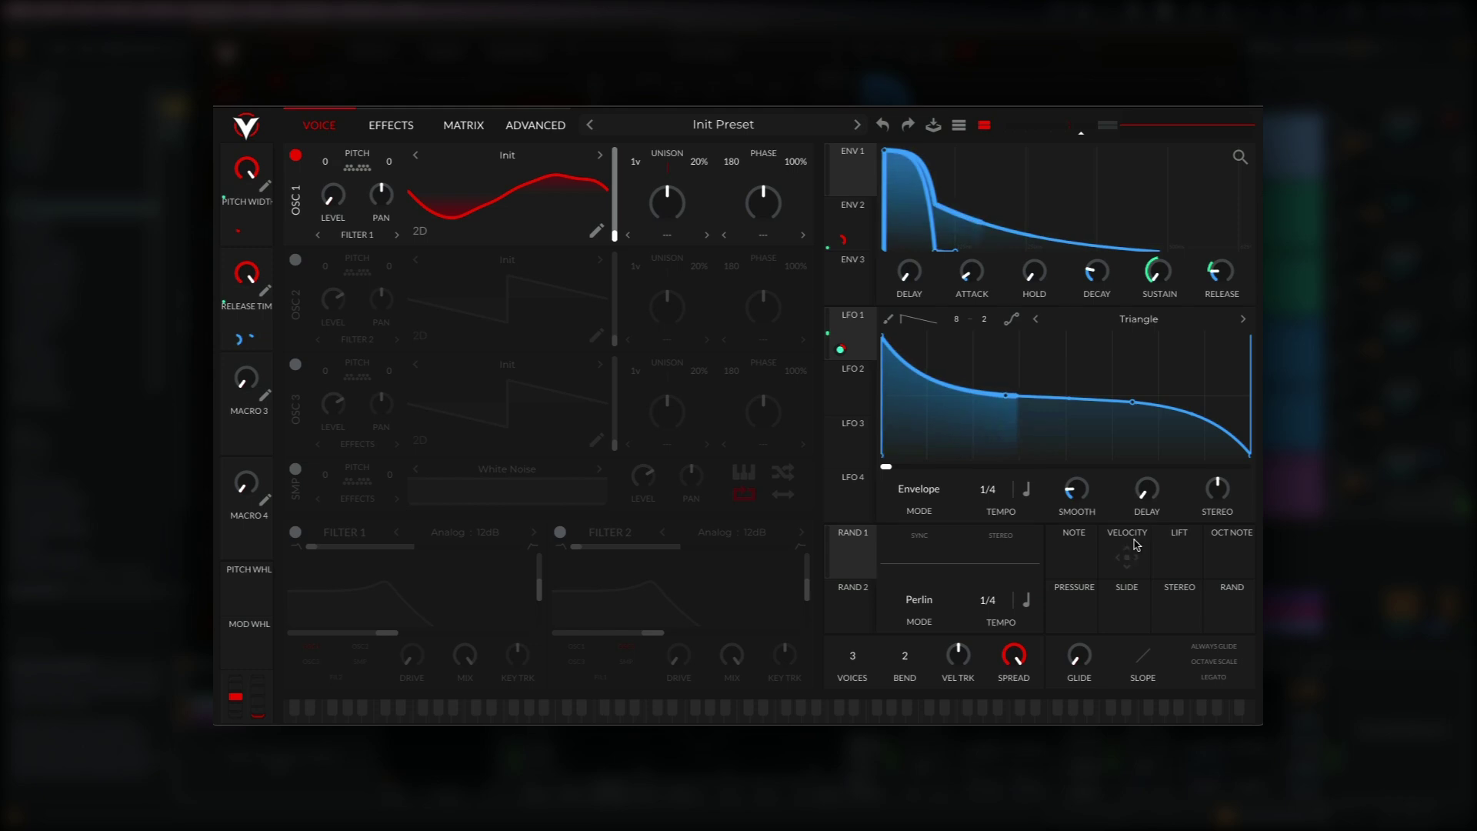
pyautogui.moveTo(1127, 555); pyautogui.dragTo(331, 197)
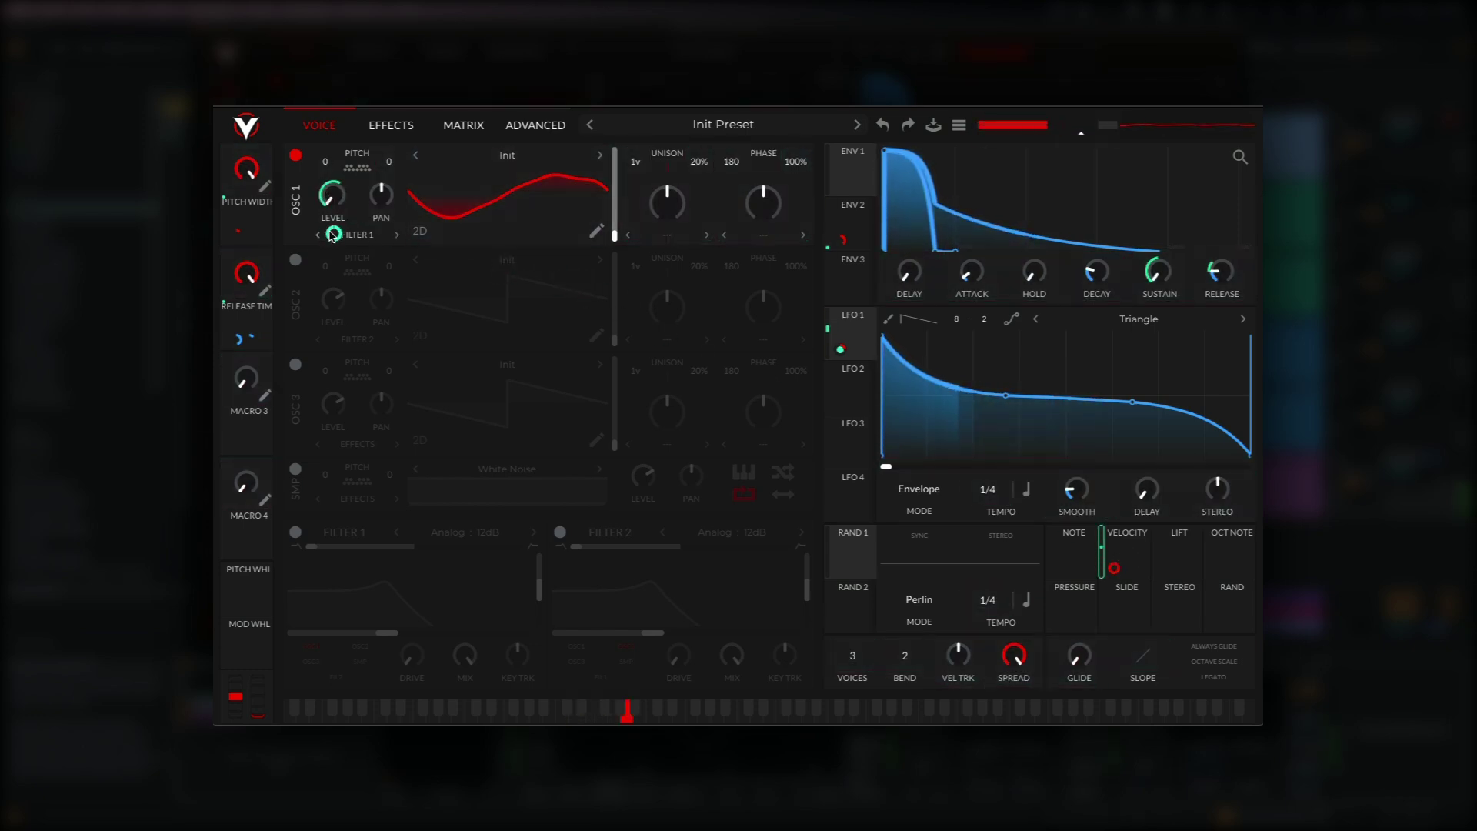
pyautogui.moveTo(334, 233)
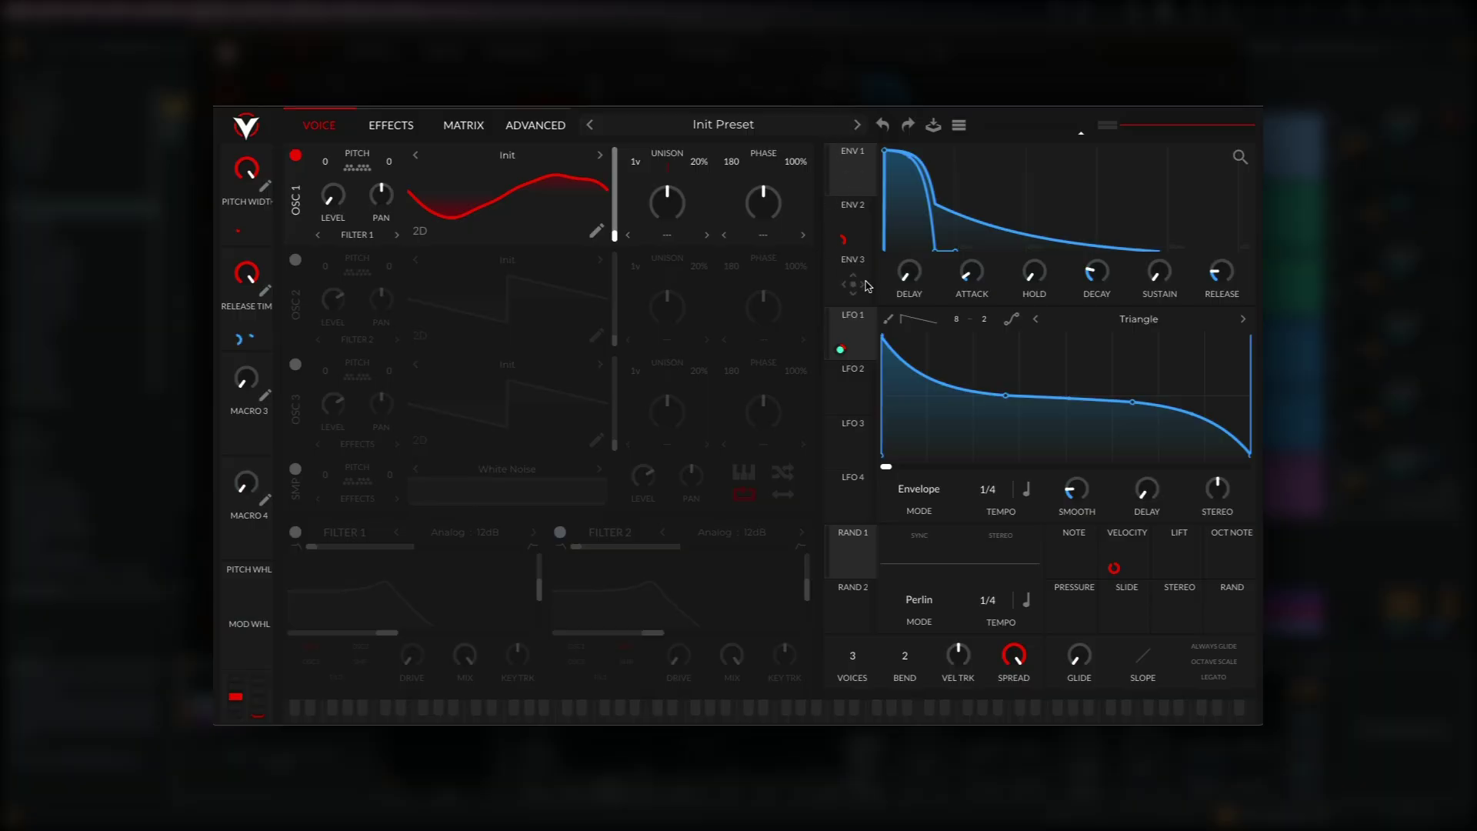
# Step: Reshape LFO 2 into a rising curve with its peak at the end and an upward bow
pyautogui.click(852, 393)
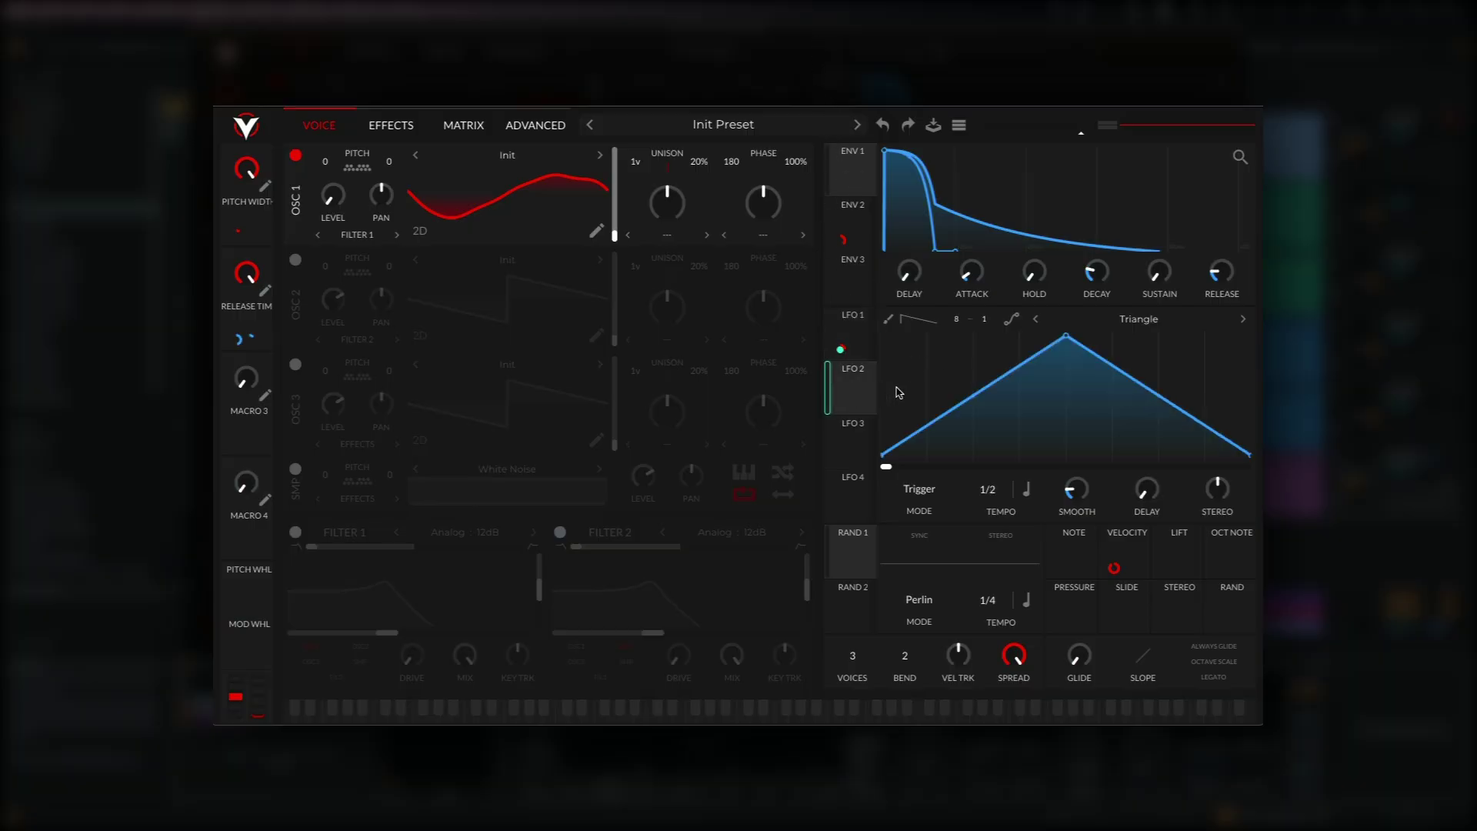
pyautogui.moveTo(1066, 336); pyautogui.dragTo(1246, 336)
pyautogui.moveTo(1022, 441); pyautogui.dragTo(1022, 369)
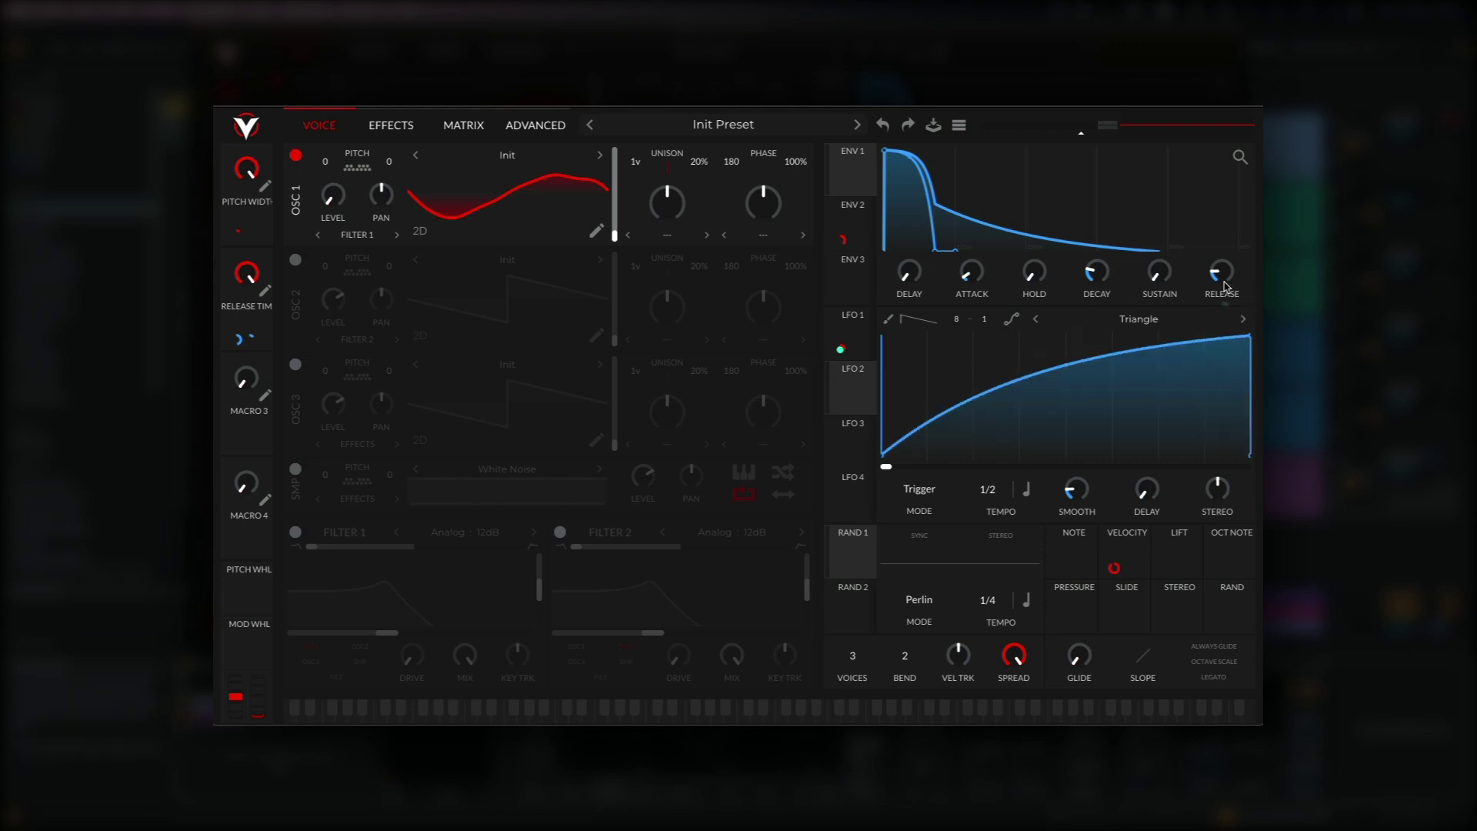
# Step: Set LFO 2 to Envelope mode with a tempo of 1/4 and assign it to oscillator 1's wavetable position
pyautogui.click(940, 491)
pyautogui.click(940, 549)
pyautogui.moveTo(852, 394); pyautogui.dragTo(597, 196)
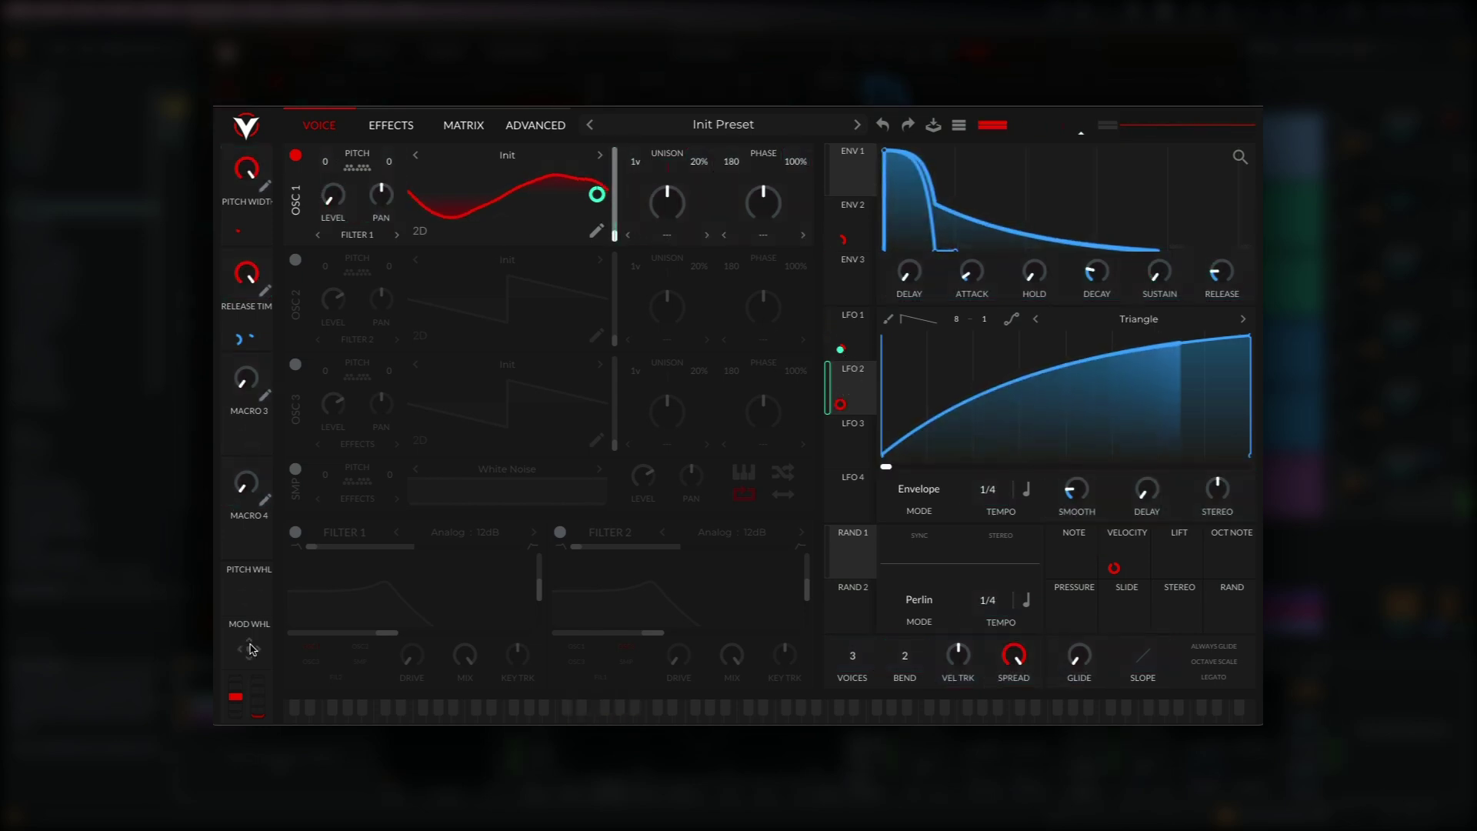
# Step: Assign the mod wheel to oscillator 1's wavetable position with an amount of 1.000, and test the wheel up and down
pyautogui.moveTo(250, 648); pyautogui.dragTo(592, 223)
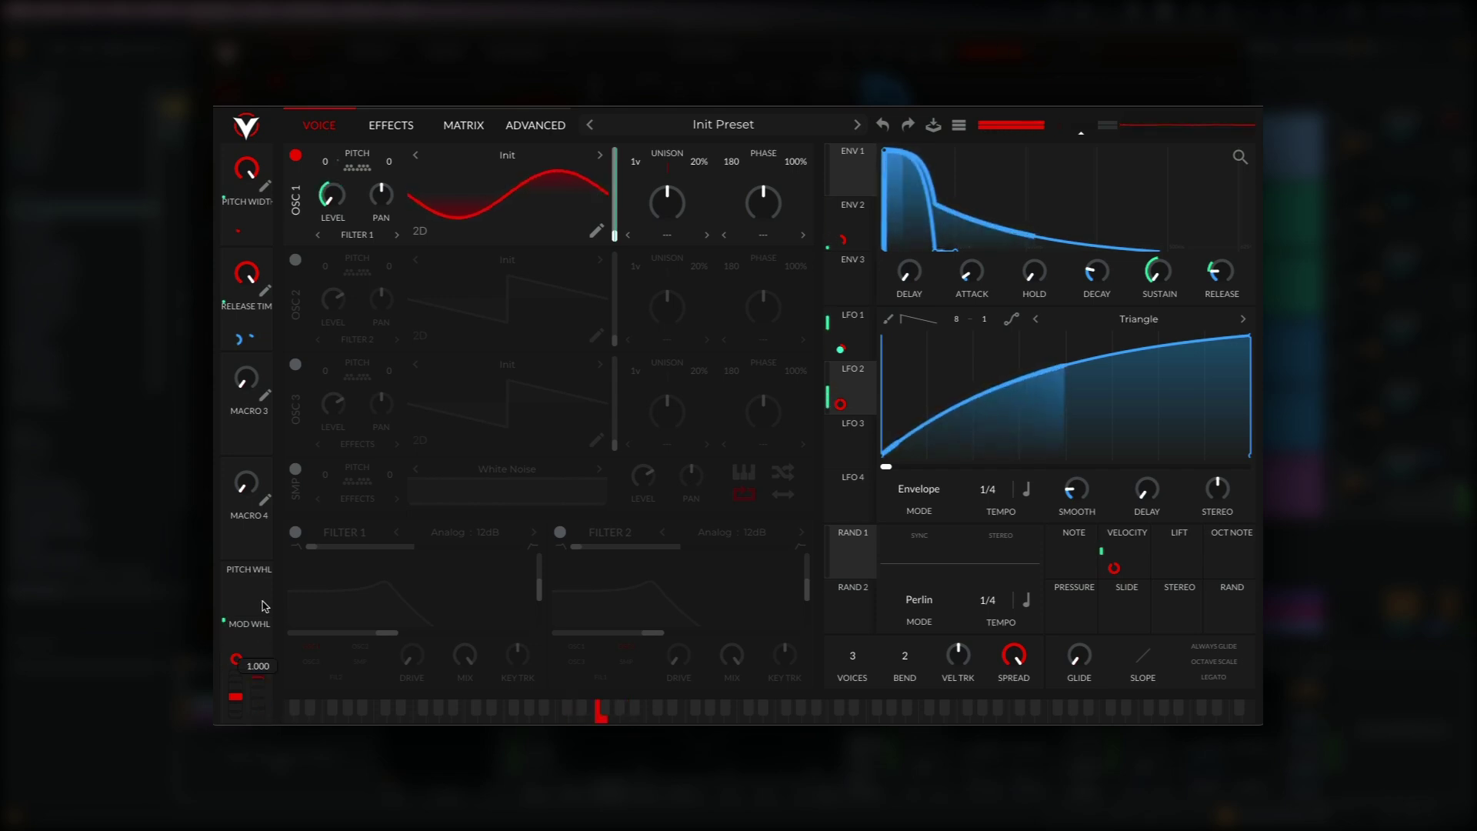
pyautogui.moveTo(262, 713); pyautogui.dragTo(260, 700)
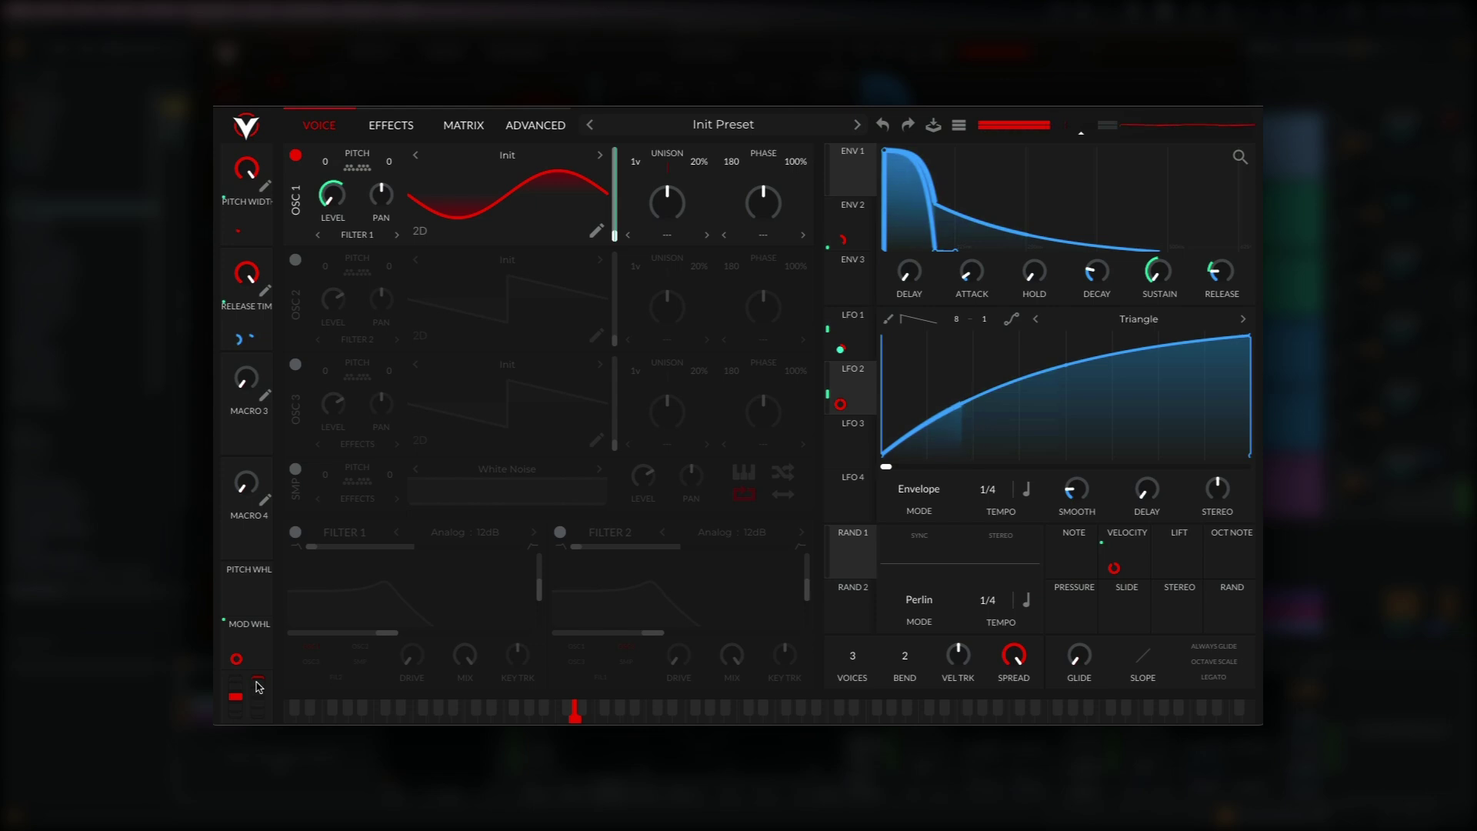
pyautogui.moveTo(258, 686); pyautogui.dragTo(230, 727)
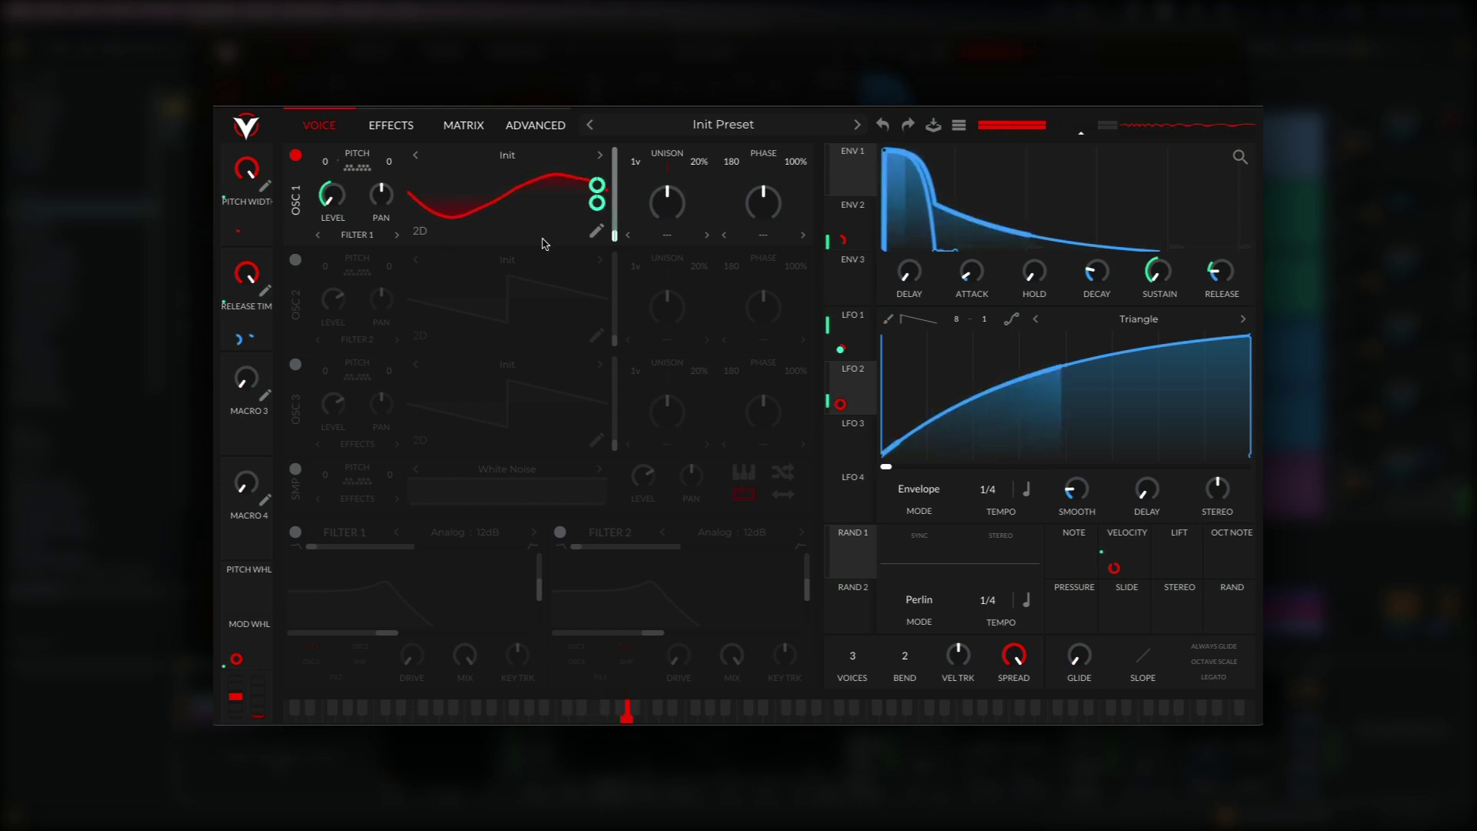
pyautogui.moveTo(265, 703)
pyautogui.mouseDown()
pyautogui.moveTo(264, 679)
pyautogui.moveTo(262, 713)
pyautogui.mouseUp()
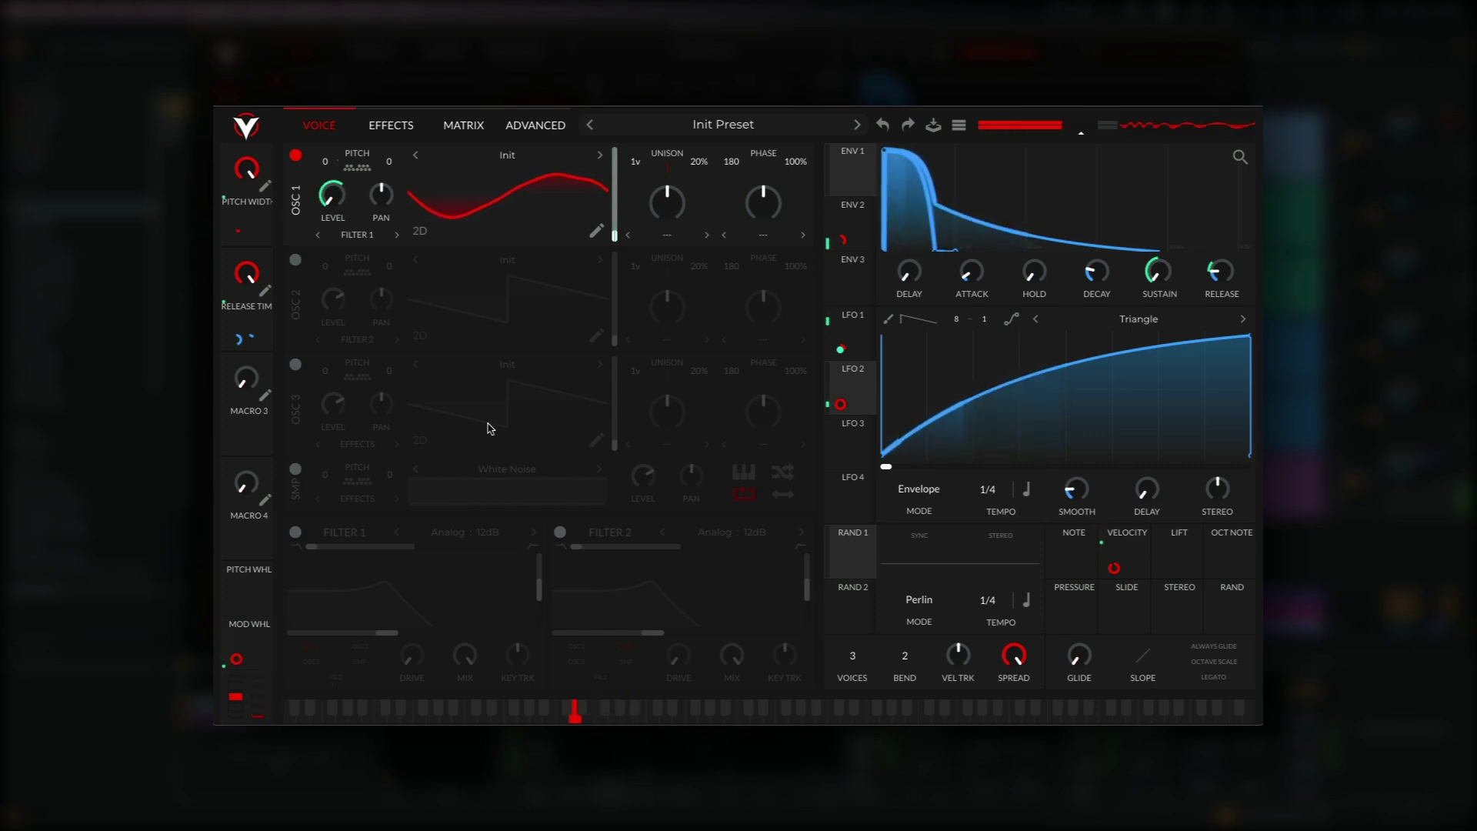
# Step: Enable the Chorus effect with 4 voices, centred feedback, a reduced spread and a mix of 0%
pyautogui.click(410, 130)
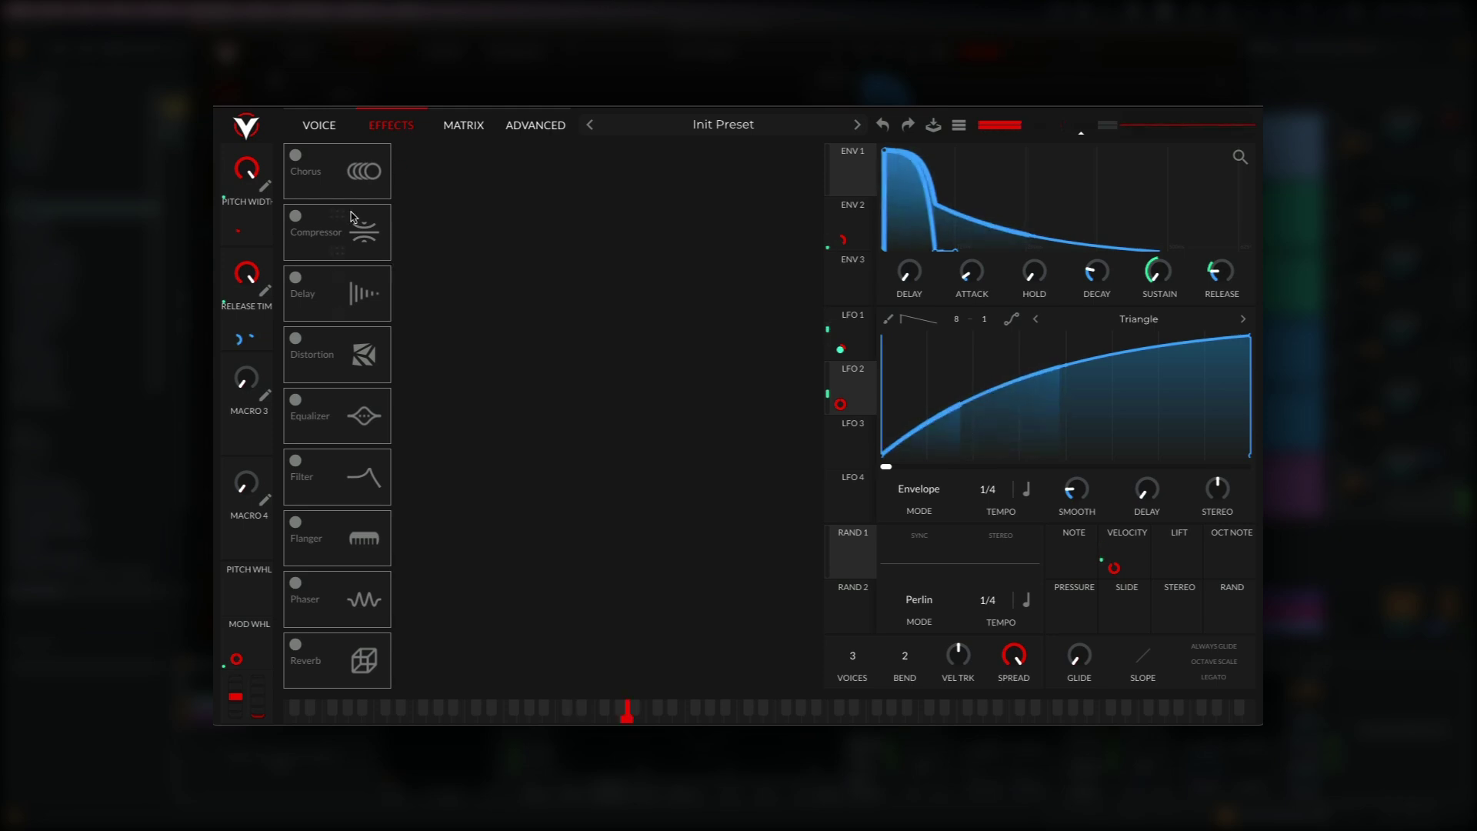
pyautogui.click(295, 156)
pyautogui.moveTo(716, 179)
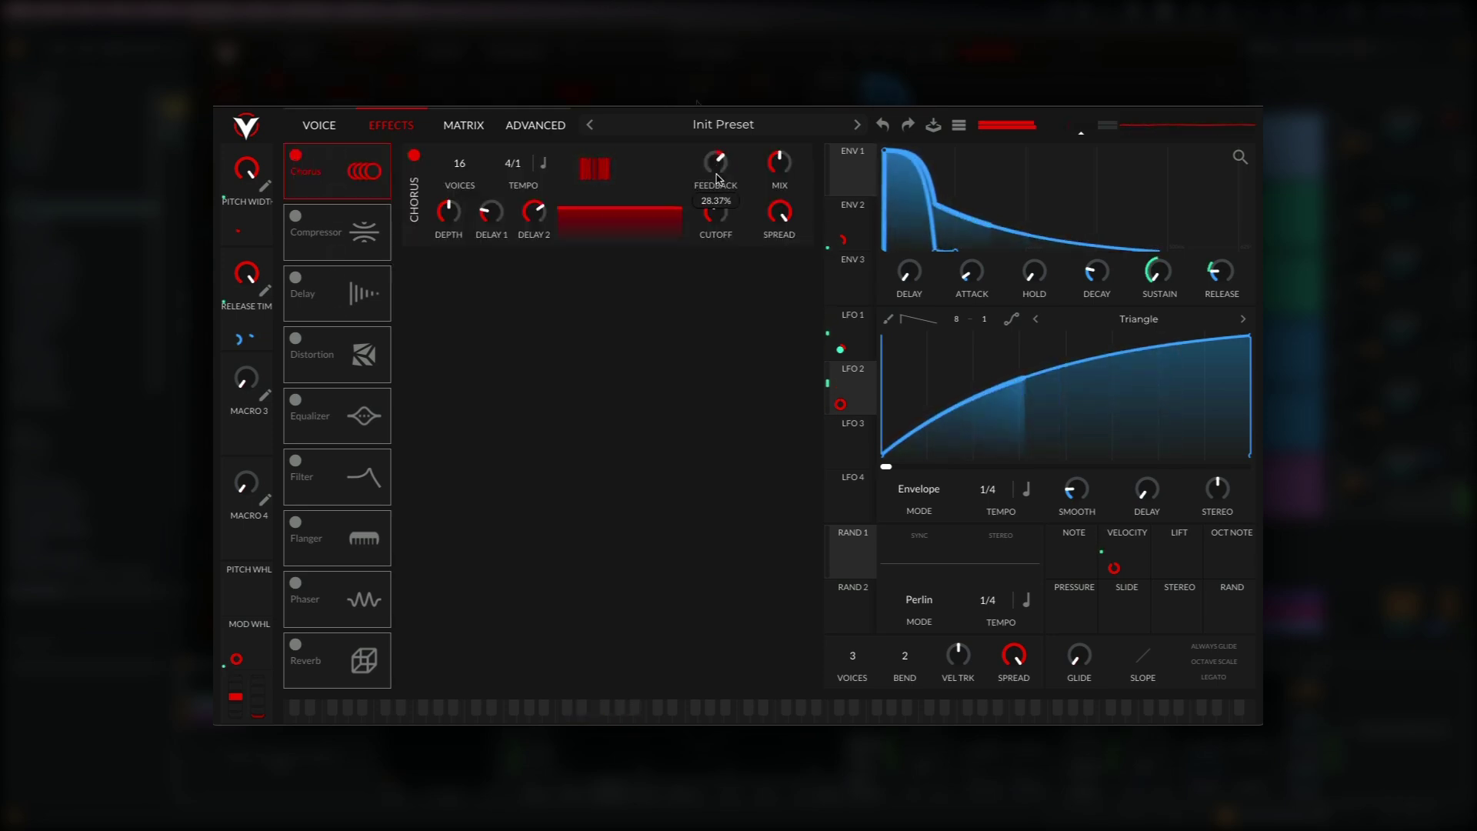
pyautogui.moveTo(459, 163); pyautogui.dragTo(459, 360)
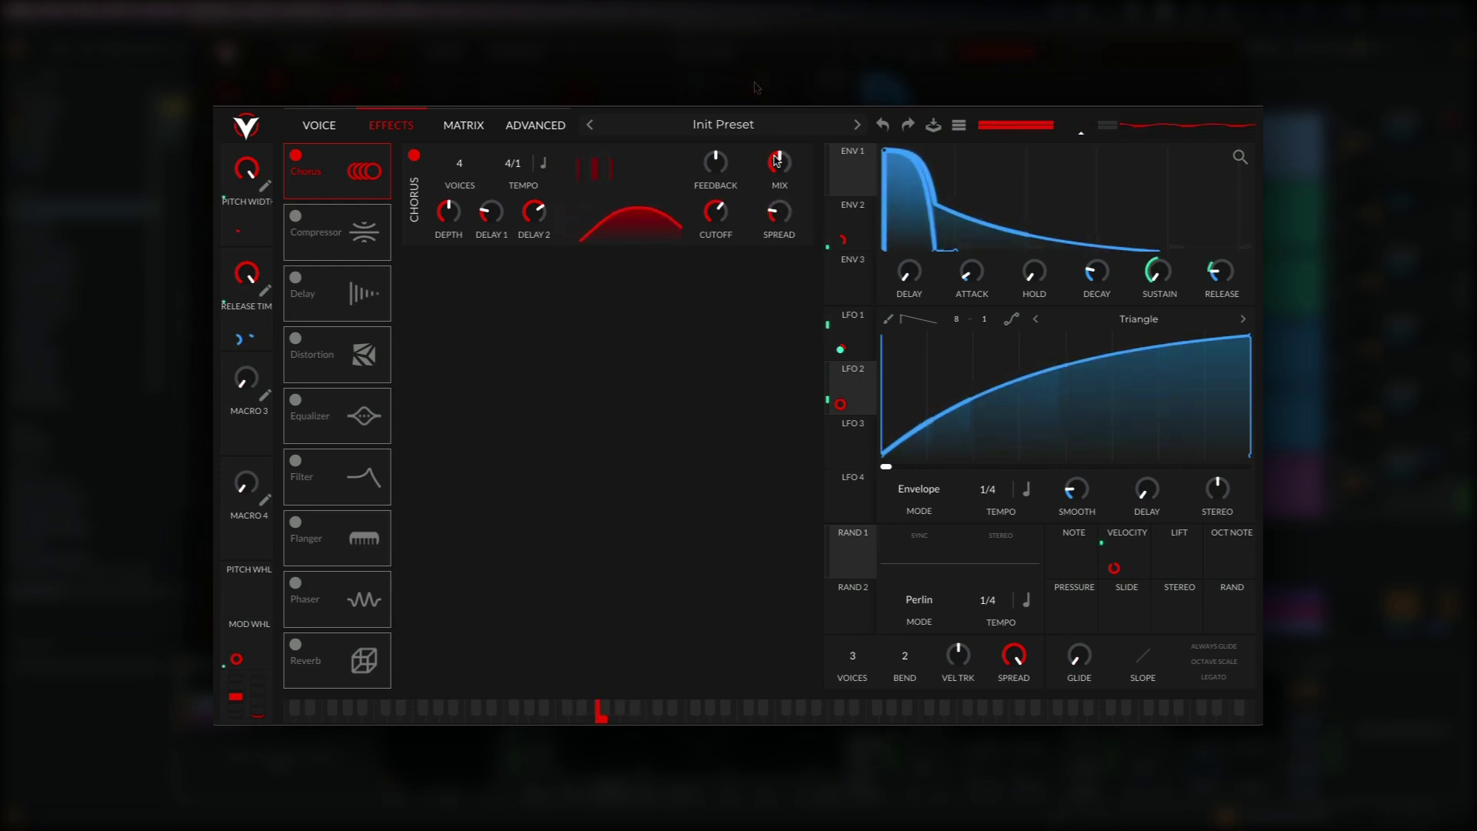
pyautogui.moveTo(781, 163); pyautogui.dragTo(776, 246)
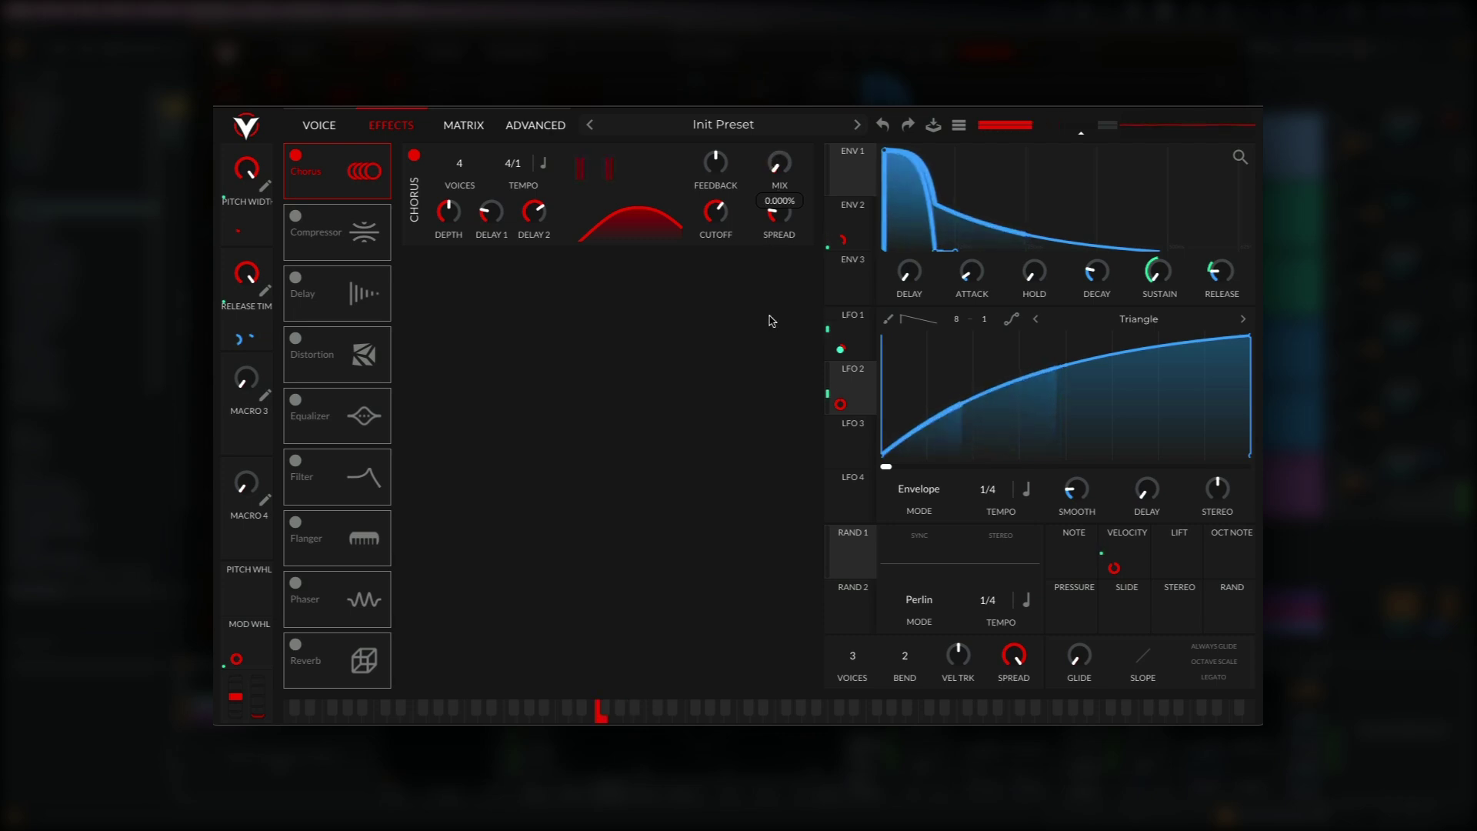
# Step: Give Env 3 zero sustain and a decay of 0.421 secs, and assign it to the Chorus mix
pyautogui.click(867, 270)
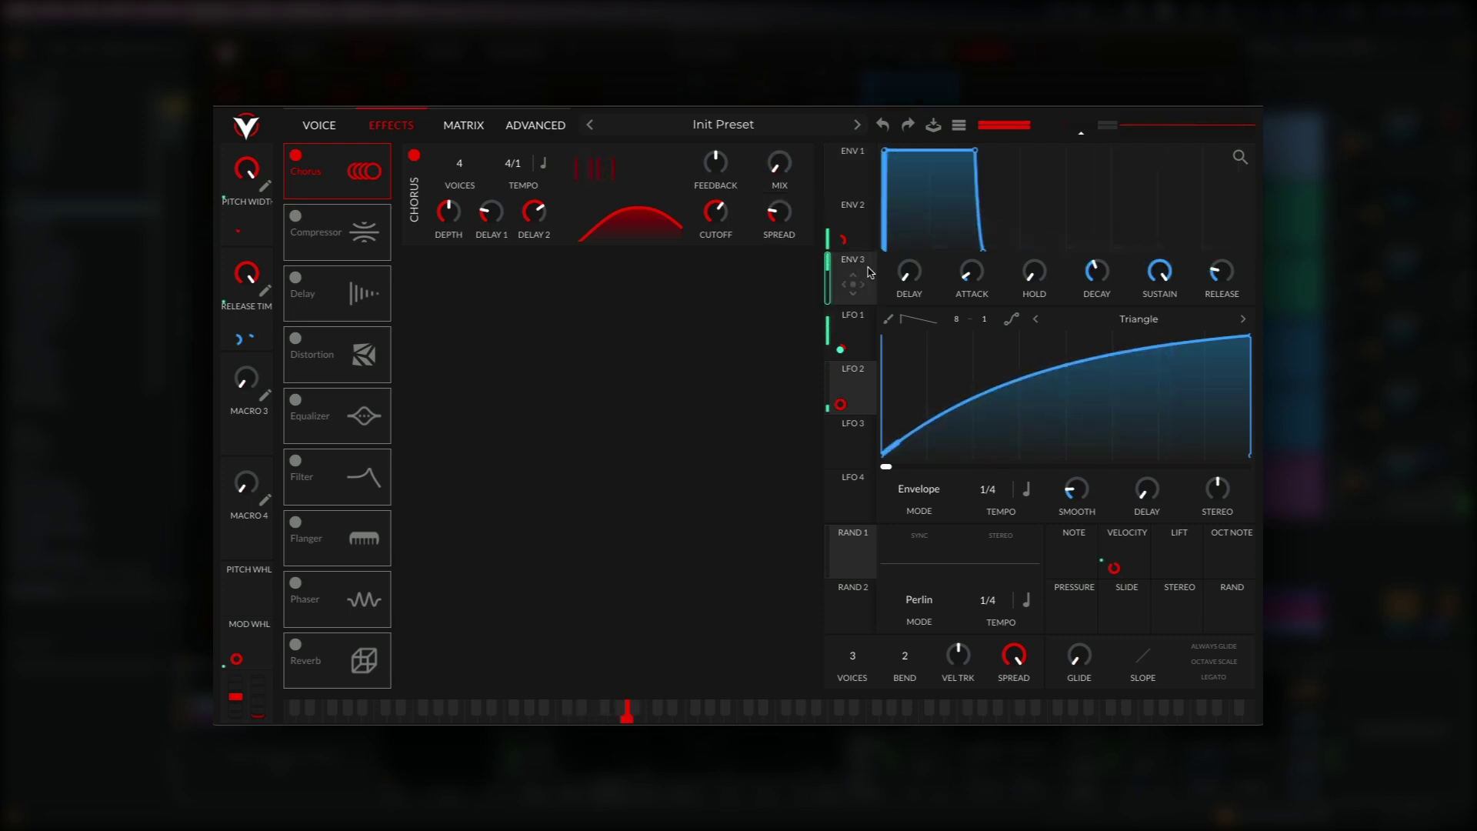
pyautogui.moveTo(1159, 270); pyautogui.dragTo(1156, 410)
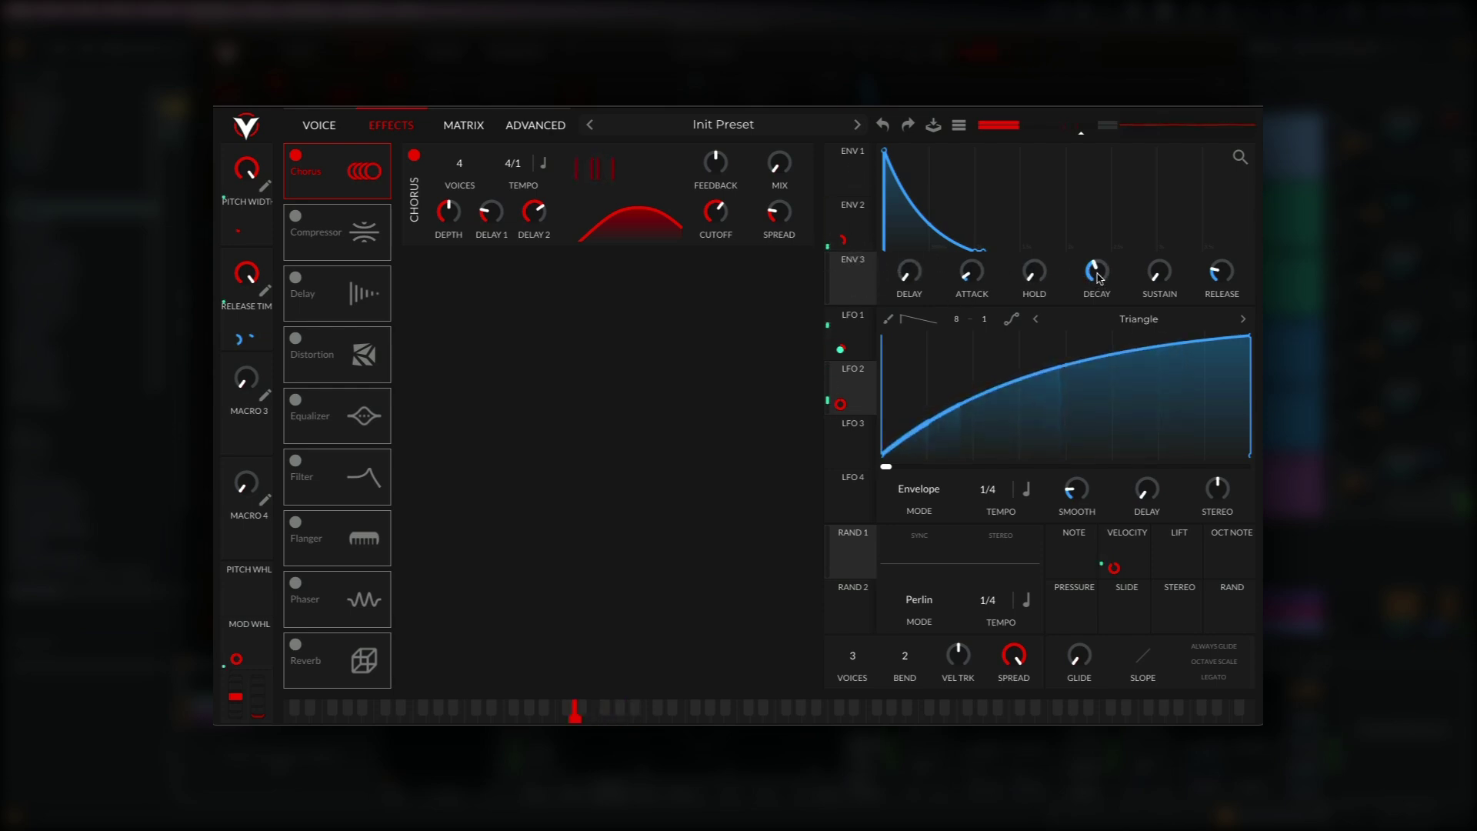
pyautogui.moveTo(1098, 275); pyautogui.dragTo(1098, 286)
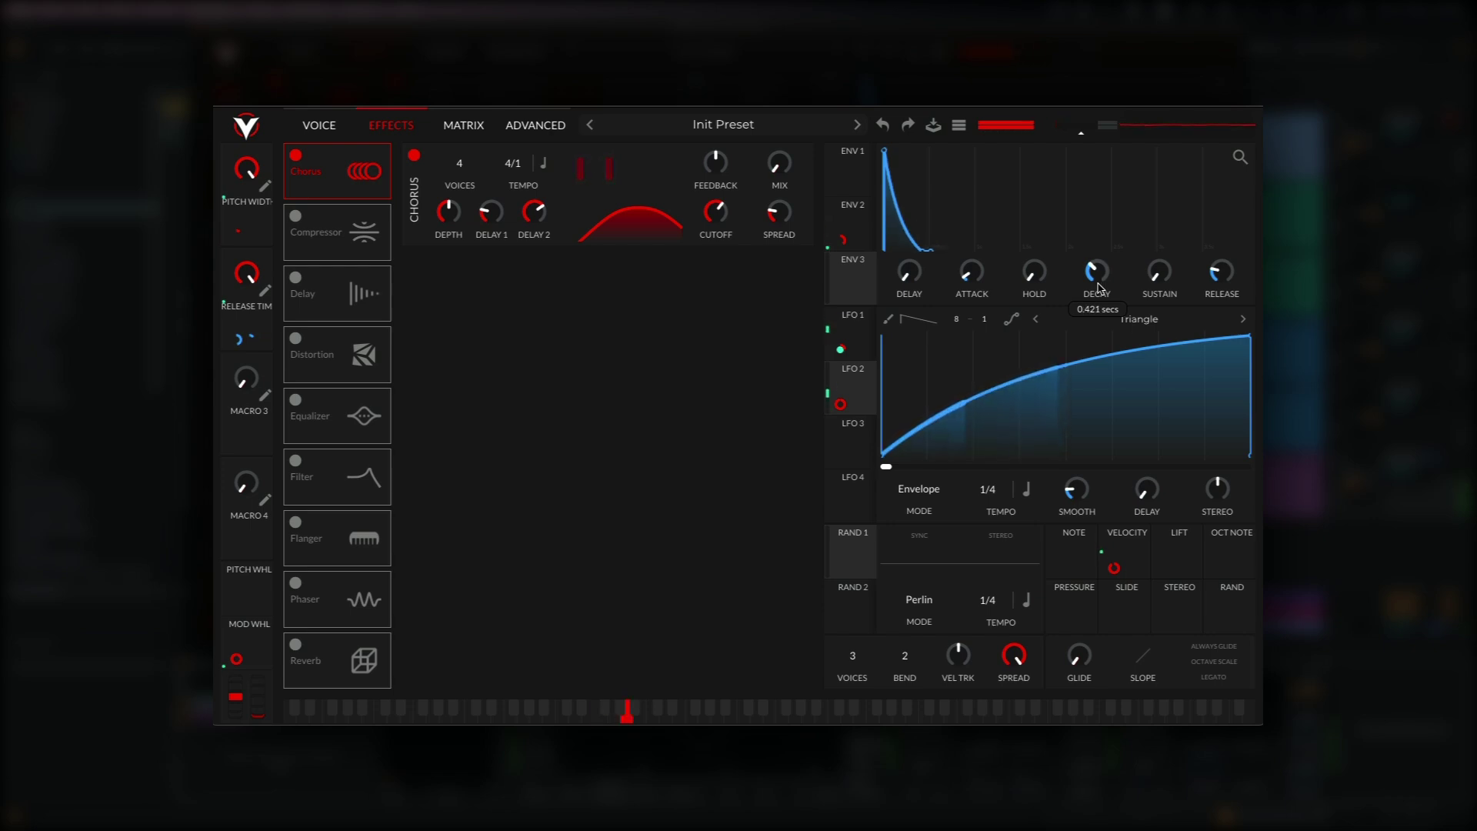
pyautogui.moveTo(853, 286); pyautogui.dragTo(772, 208)
pyautogui.moveTo(783, 200)
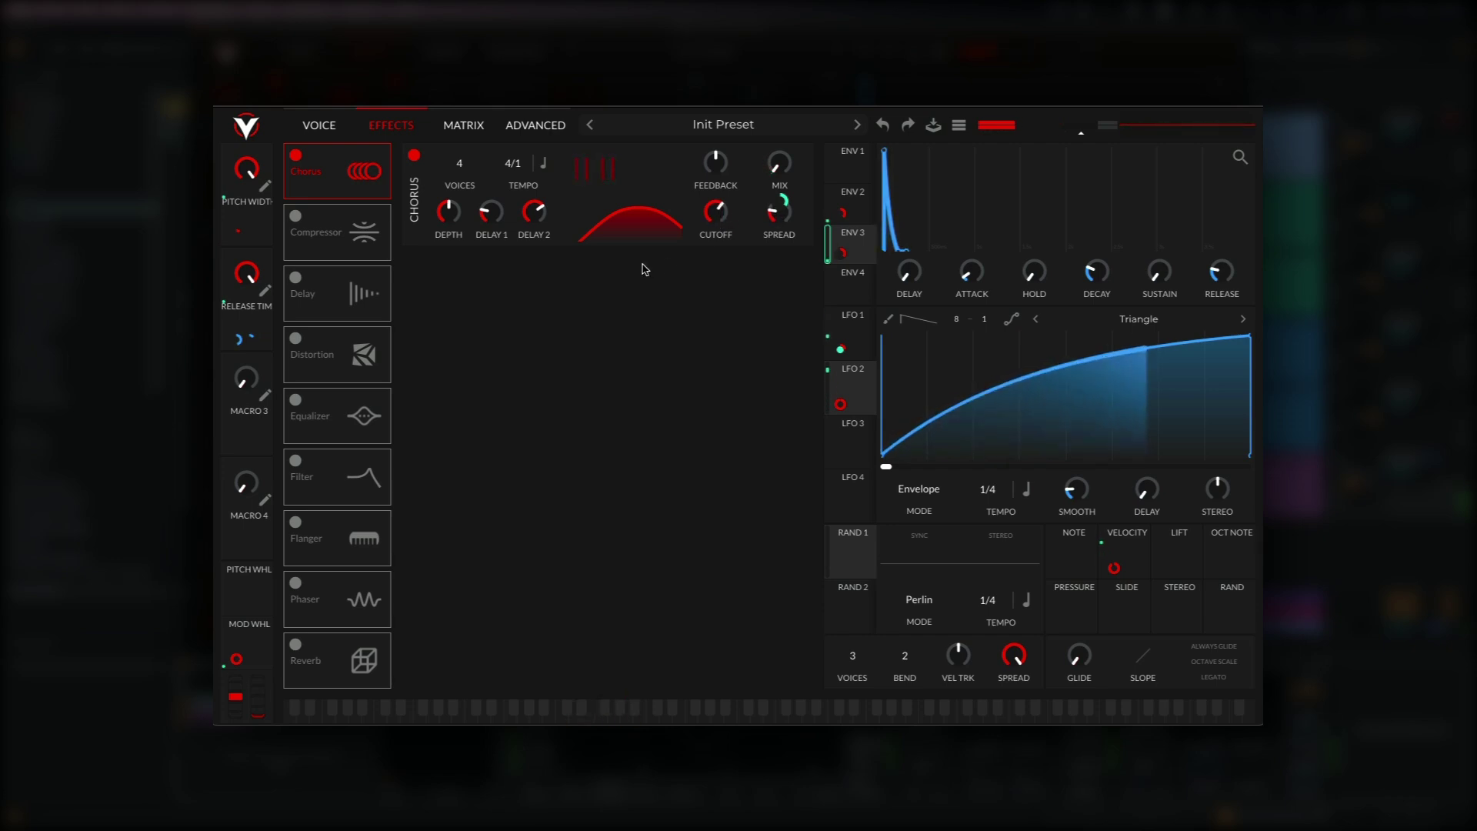
# Step: Enable the Filter effect, assign Env 3 to its cutoff, and lower the filter's resonance
pyautogui.click(295, 462)
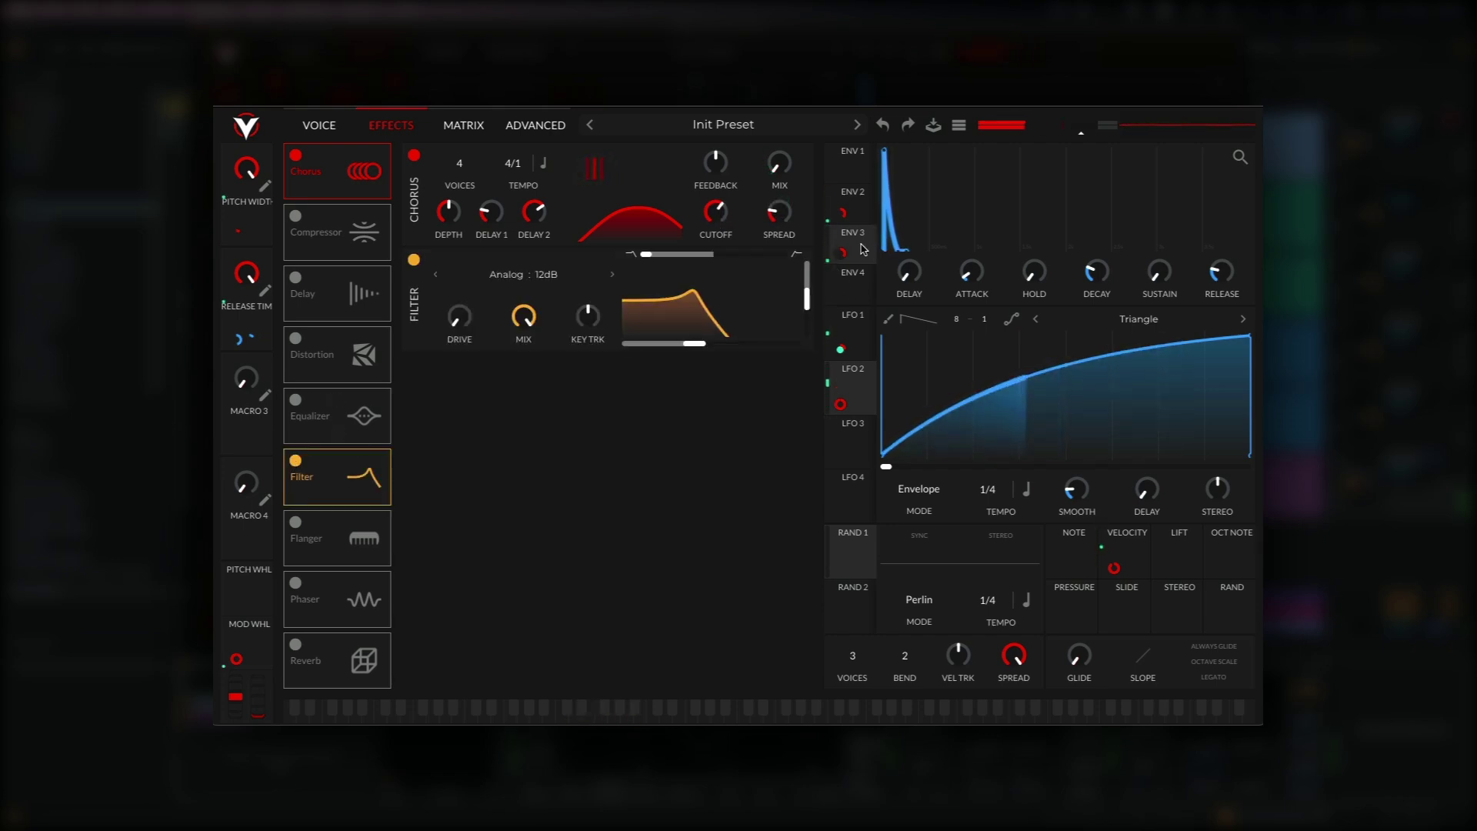
pyautogui.moveTo(864, 247); pyautogui.dragTo(696, 345)
pyautogui.moveTo(806, 306); pyautogui.dragTo(805, 324)
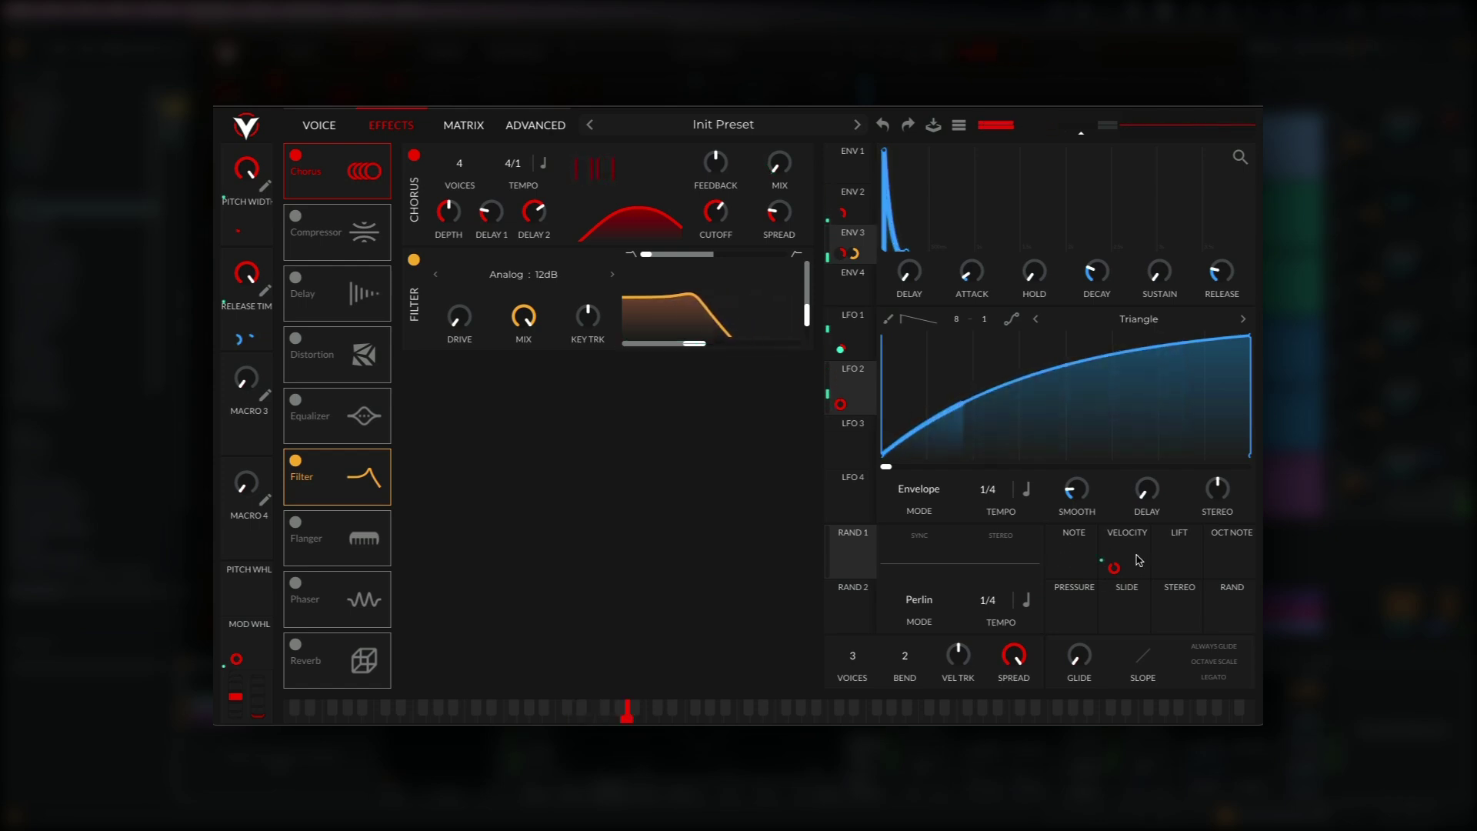
# Step: Assign velocity to the amount of Env 3's filter cutoff modulation, and set the filter's resonance to 13.63%
pyautogui.moveTo(840, 348); pyautogui.dragTo(723, 358)
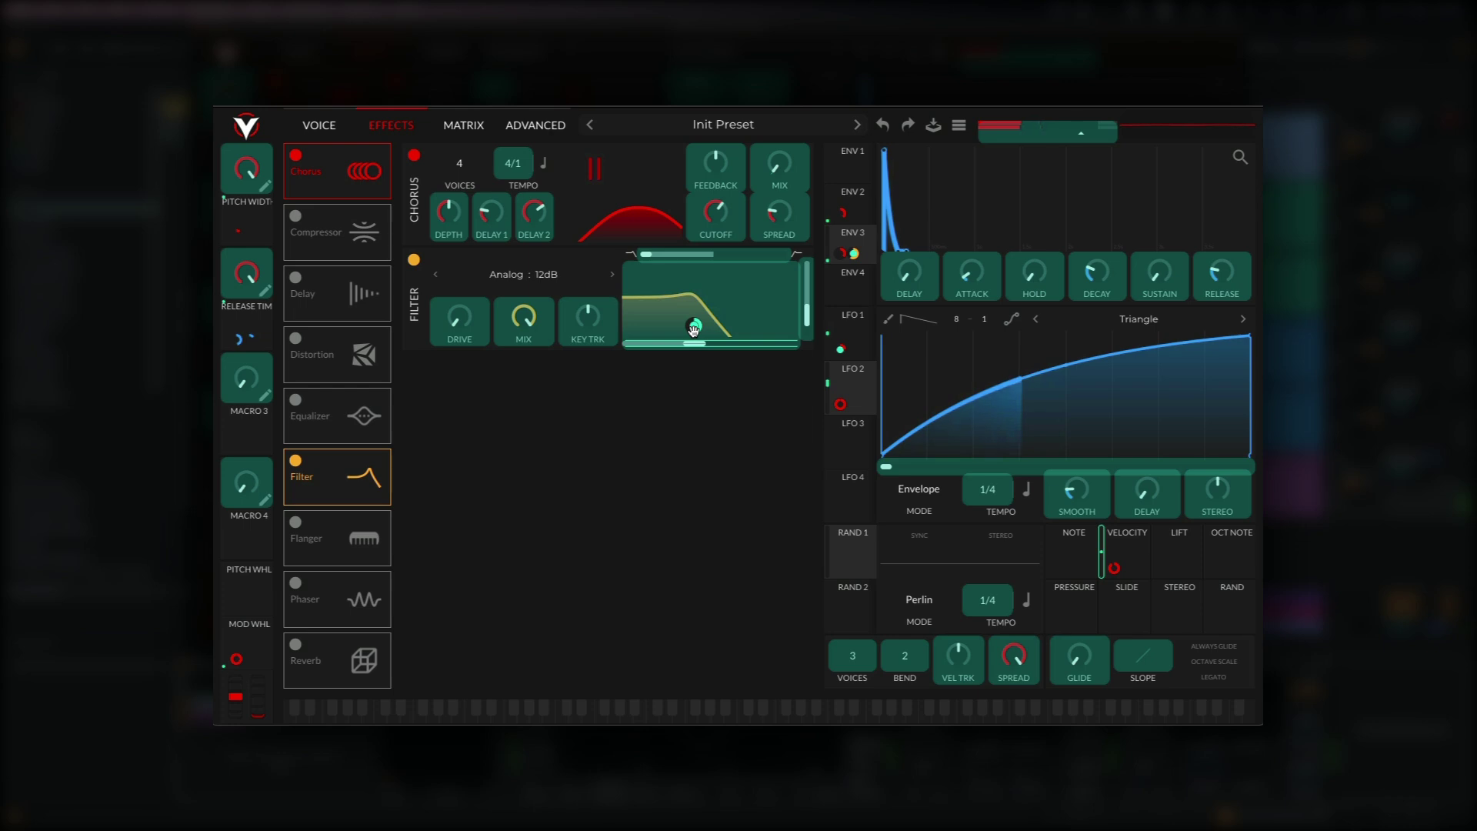
pyautogui.moveTo(694, 326); pyautogui.dragTo(719, 342)
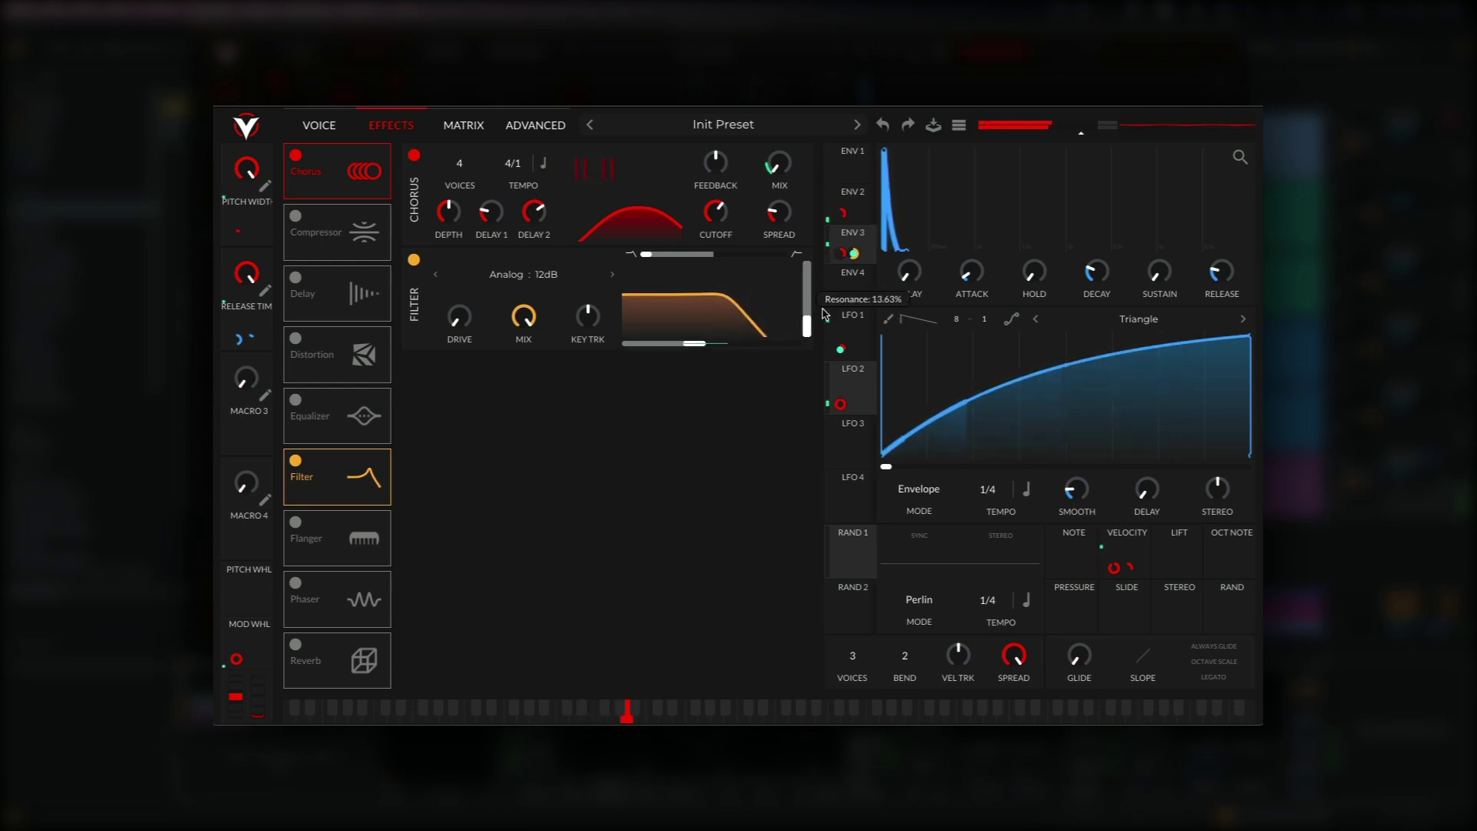
# Step: Raise the output volume slightly and enable the Compressor effect in Multiband mode with its attack at maximum
pyautogui.moveTo(1077, 142); pyautogui.dragTo(1087, 140)
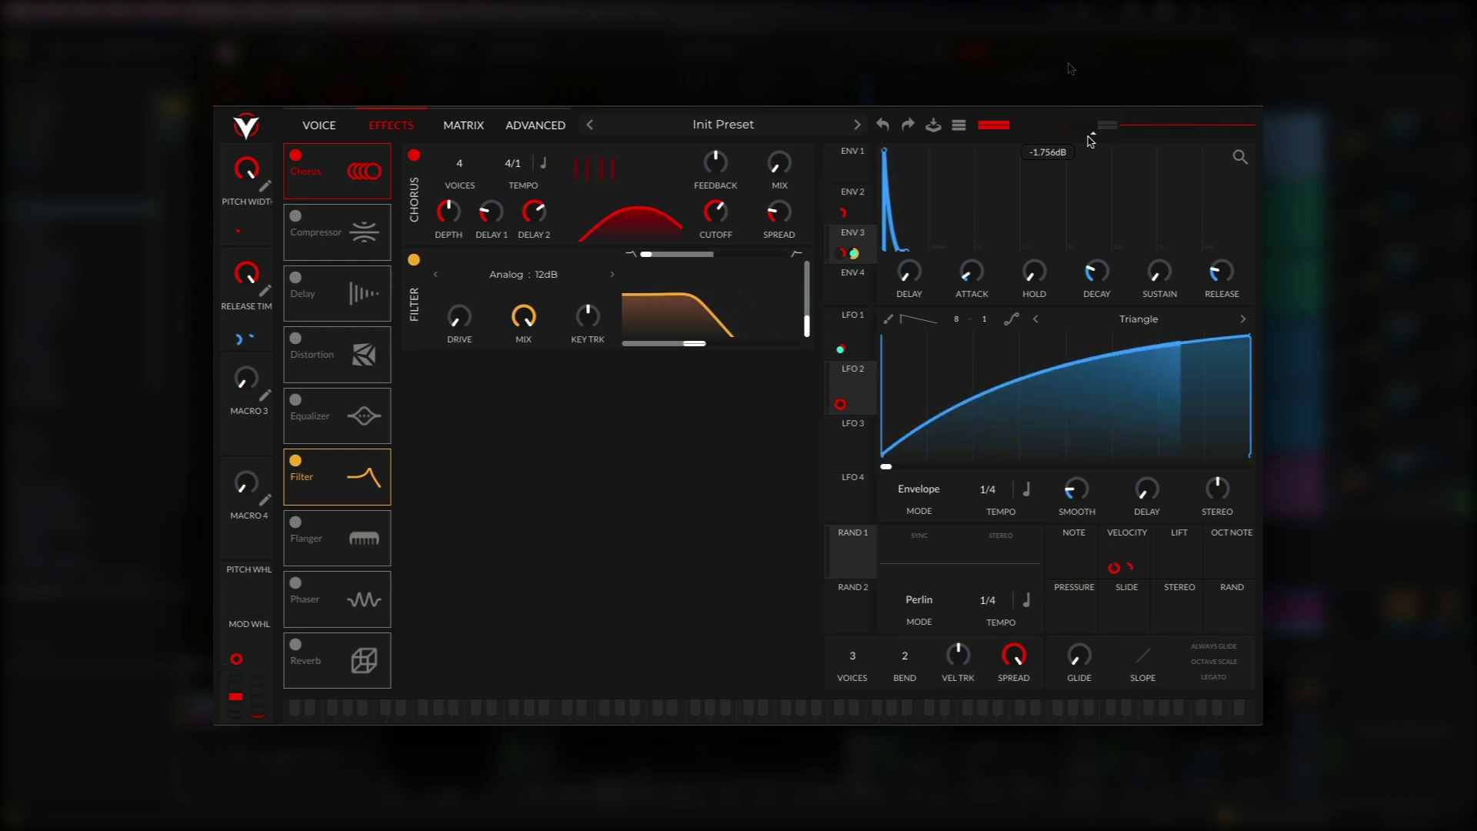
pyautogui.click(295, 217)
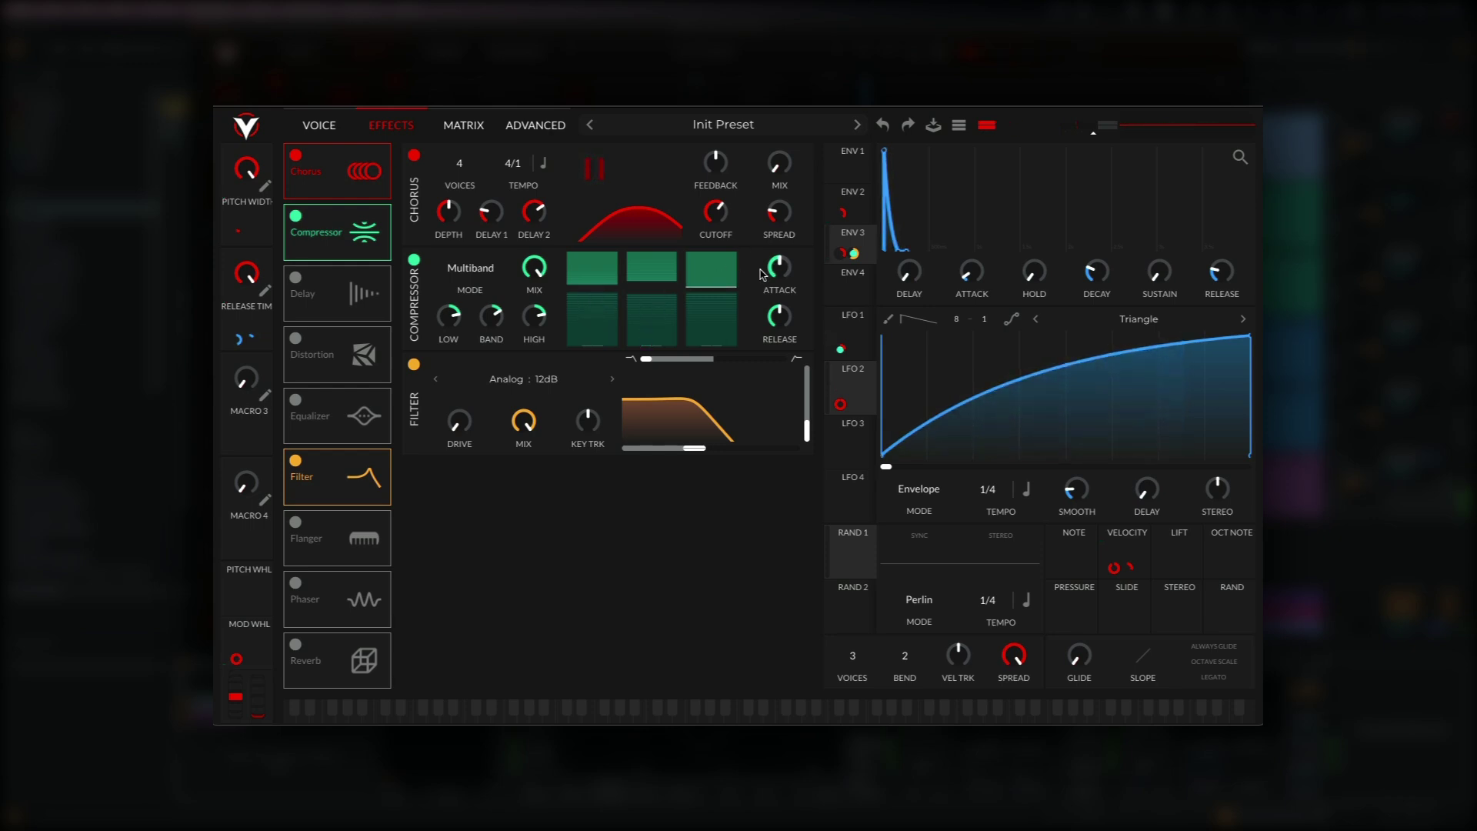
pyautogui.moveTo(777, 277)
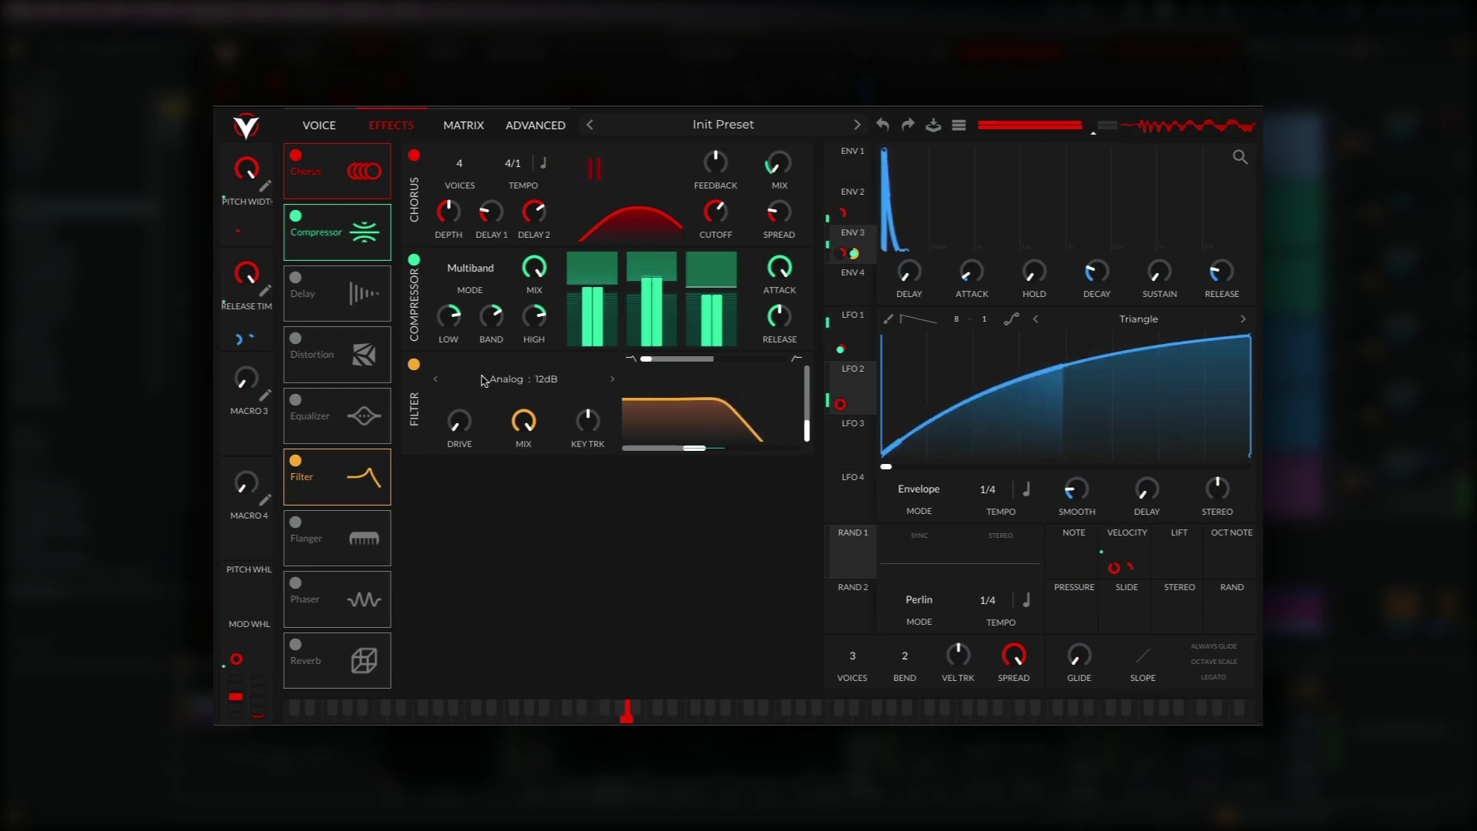
# Step: Enable the Equalizer effect and cut its middle band deeply, with a slightly lowered cutoff and an adjusted resonance
pyautogui.click(298, 404)
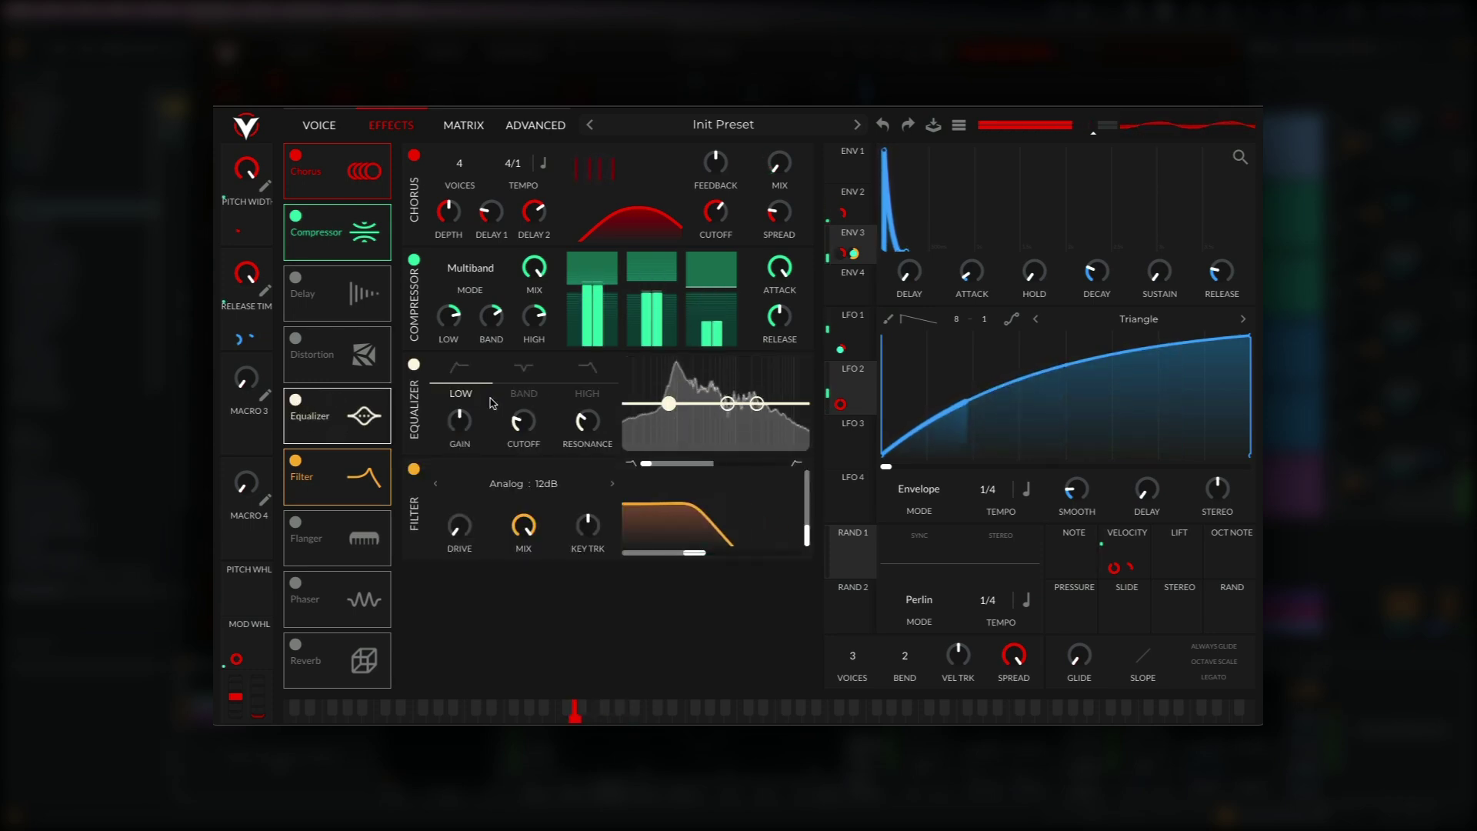
pyautogui.click(526, 393)
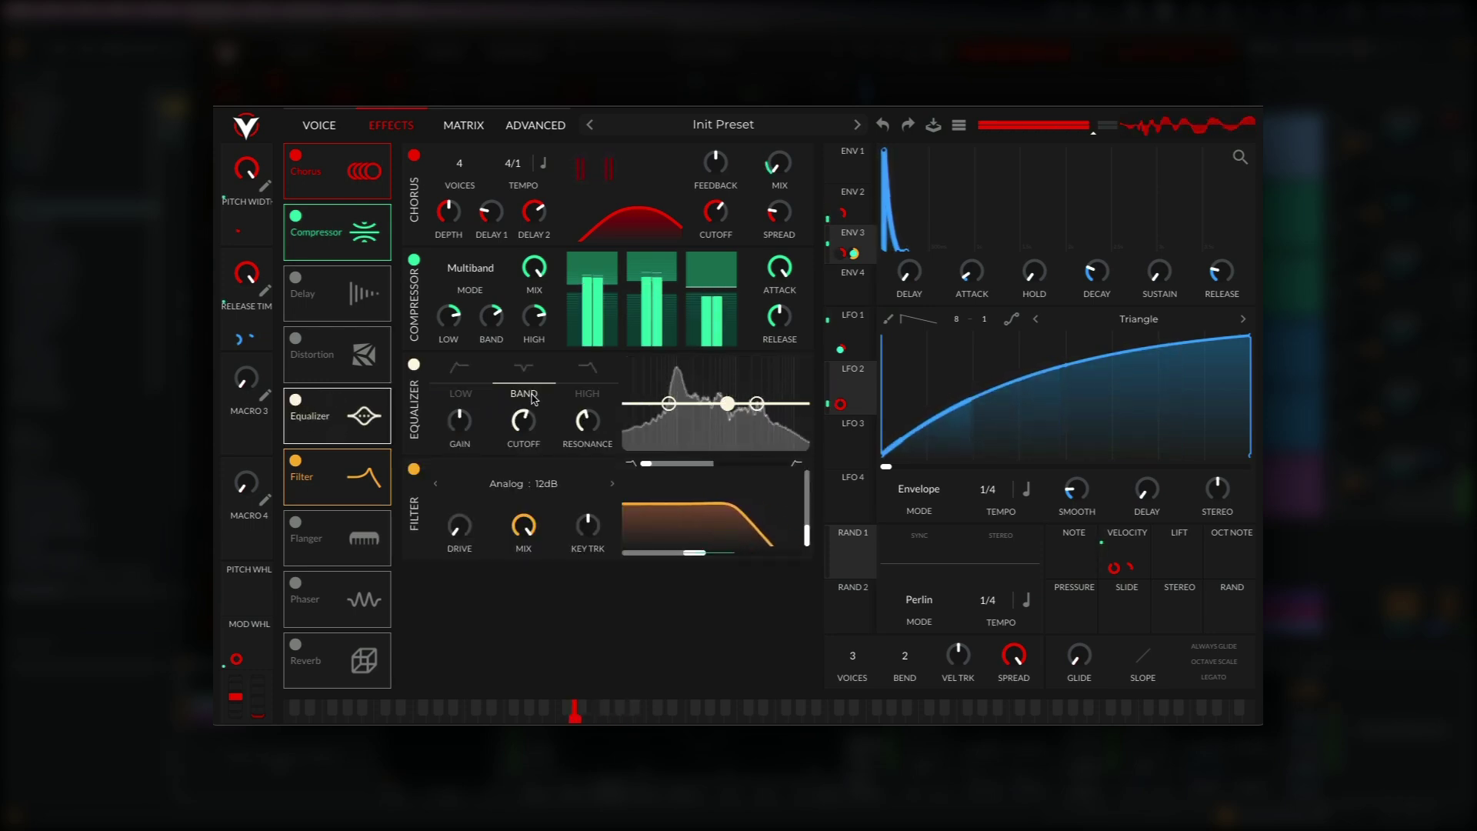
pyautogui.moveTo(527, 423); pyautogui.dragTo(461, 570)
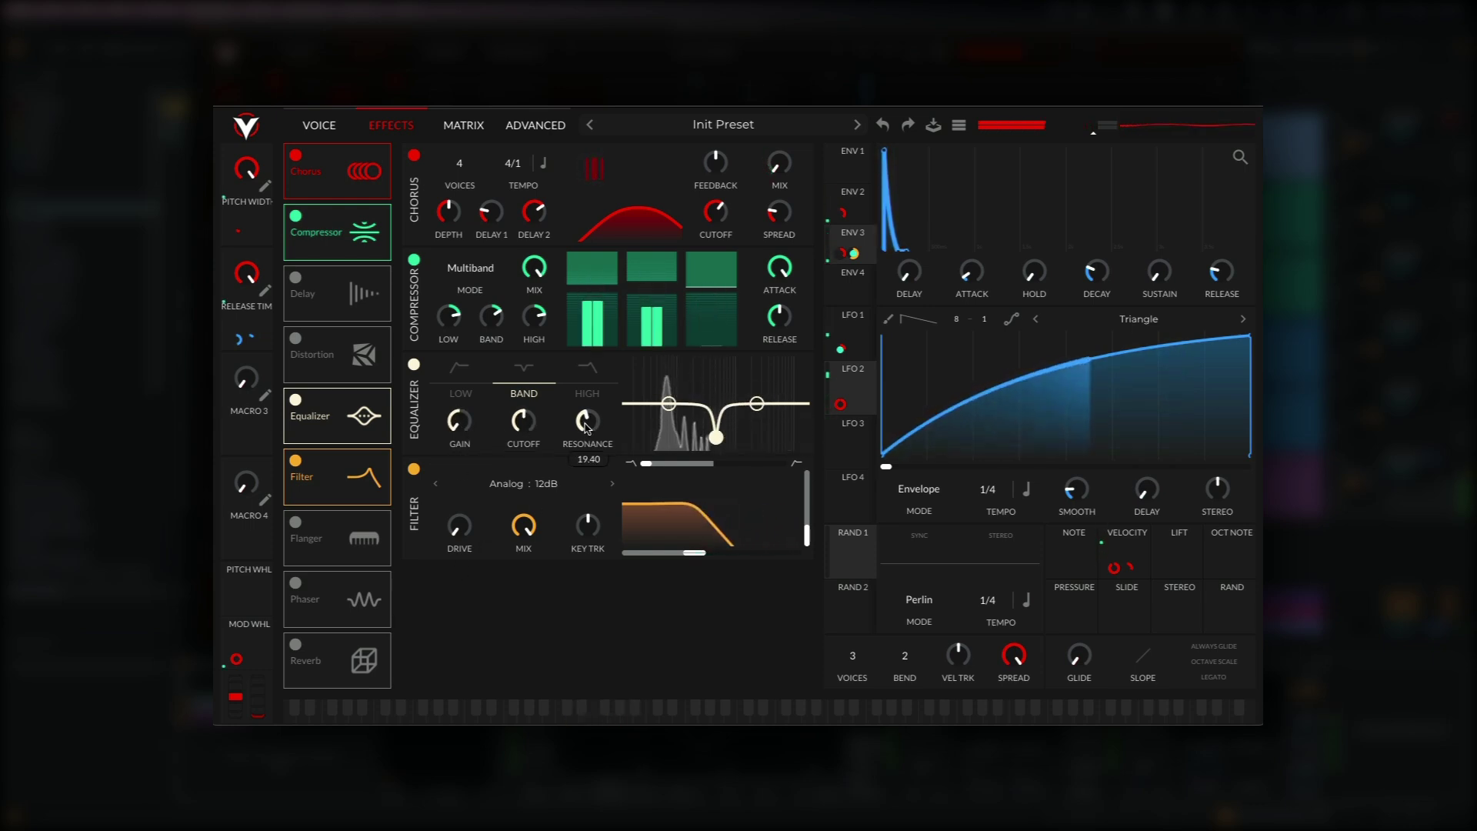
pyautogui.moveTo(586, 428); pyautogui.dragTo(587, 433)
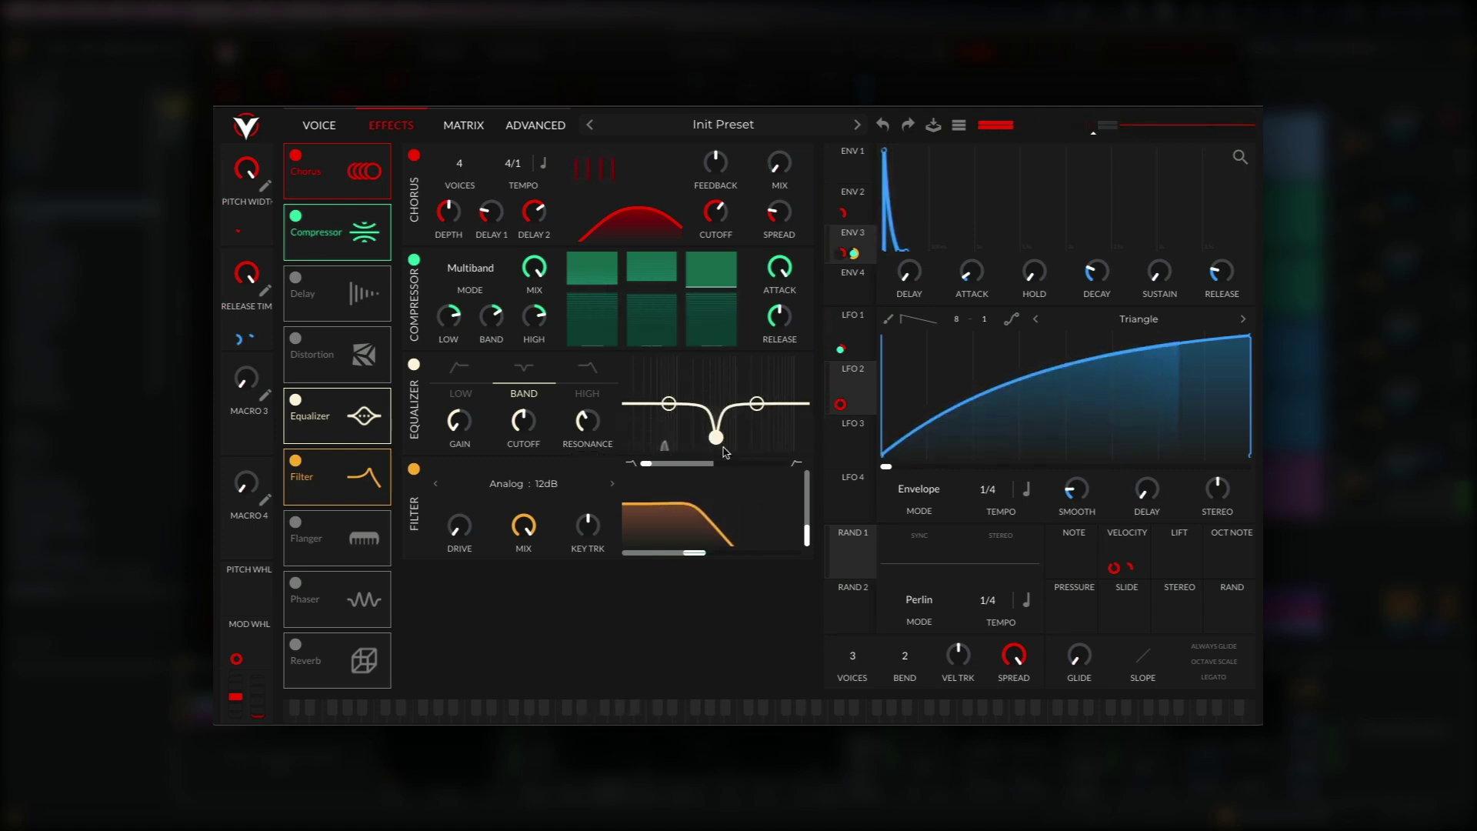
# Step: Assign Env 3 to the gain of the Equalizer's high band and lower that band's cutoff slightly
pyautogui.click(589, 395)
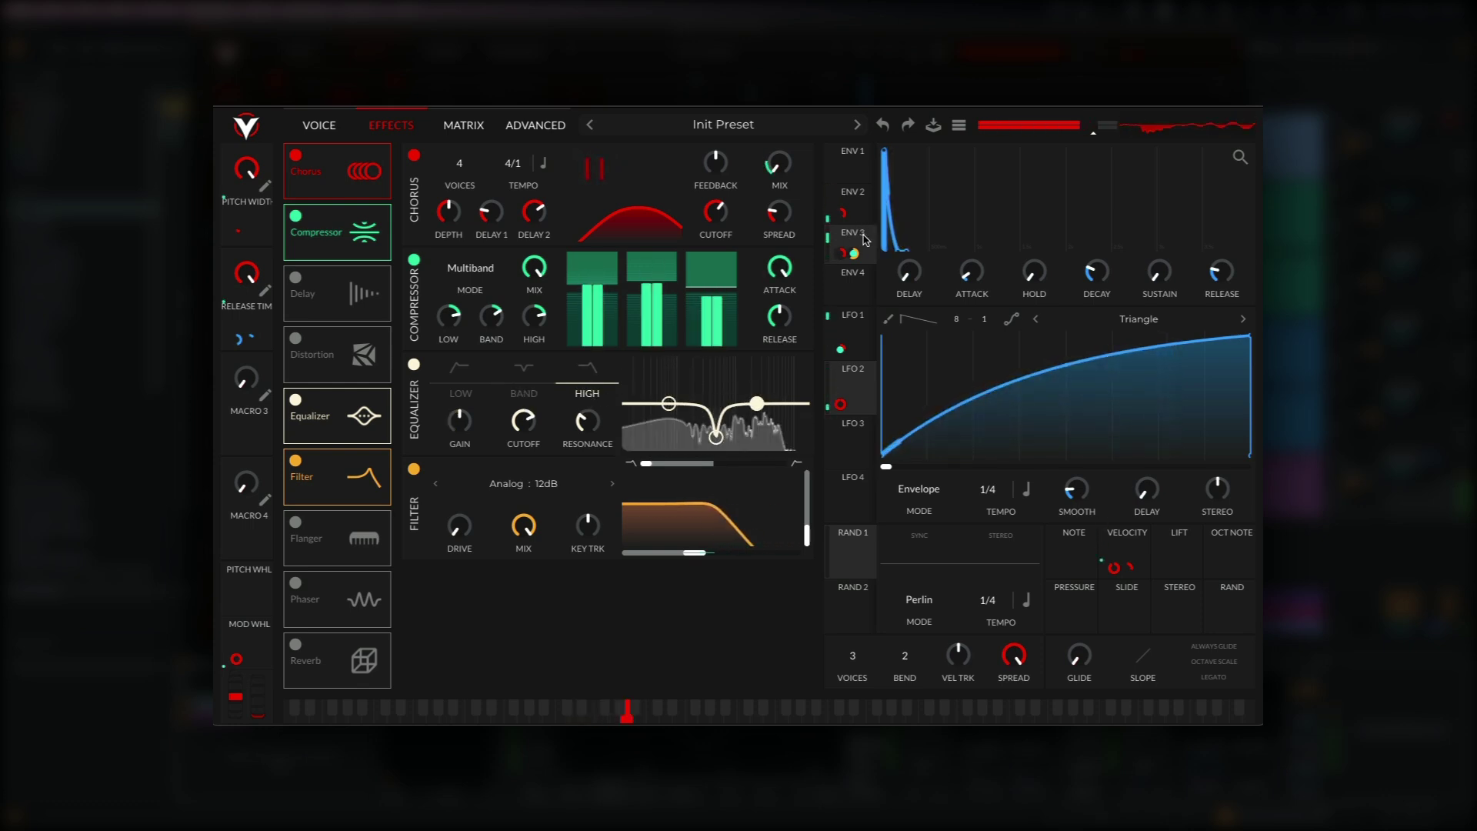
pyautogui.moveTo(634, 342); pyautogui.dragTo(462, 420)
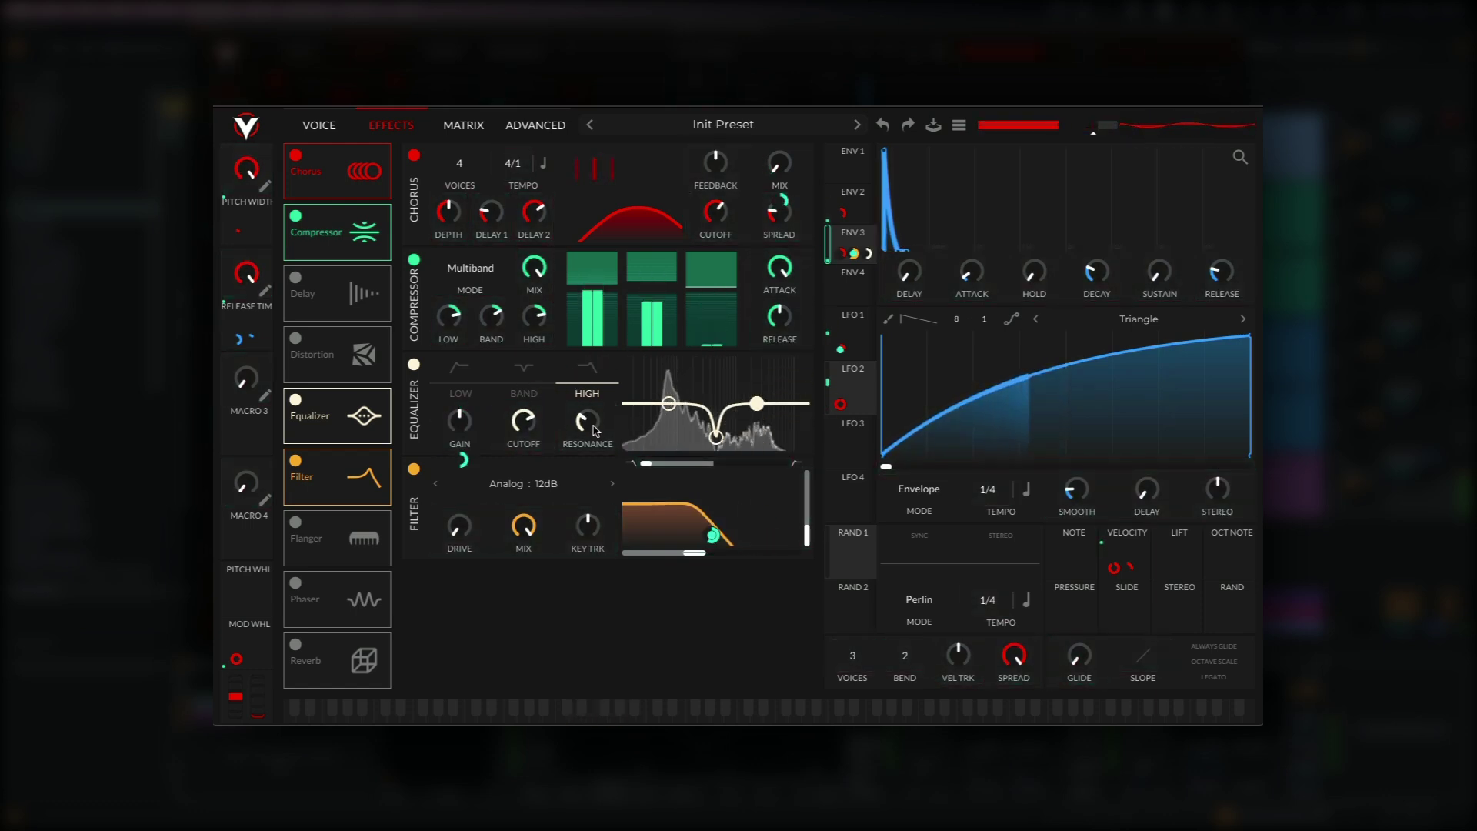
pyautogui.moveTo(529, 428)
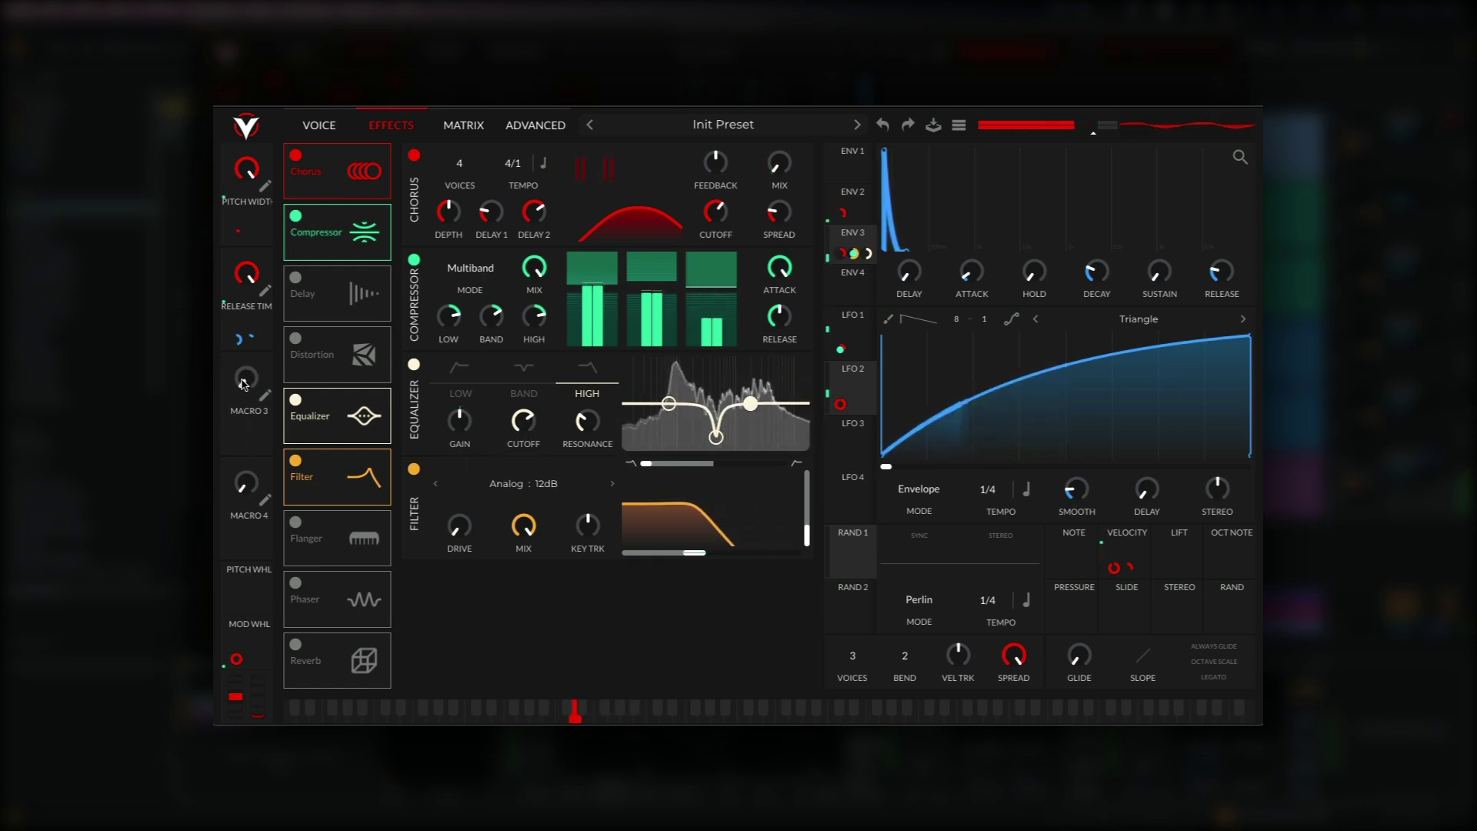
# Step: Assign Macro 3 negatively to the Filter effect's cutoff, test it up to maximum, rename it DAMPEN, and reset it to zero
pyautogui.moveTo(250, 435); pyautogui.dragTo(700, 534)
pyautogui.moveTo(250, 384); pyautogui.dragTo(255, 366)
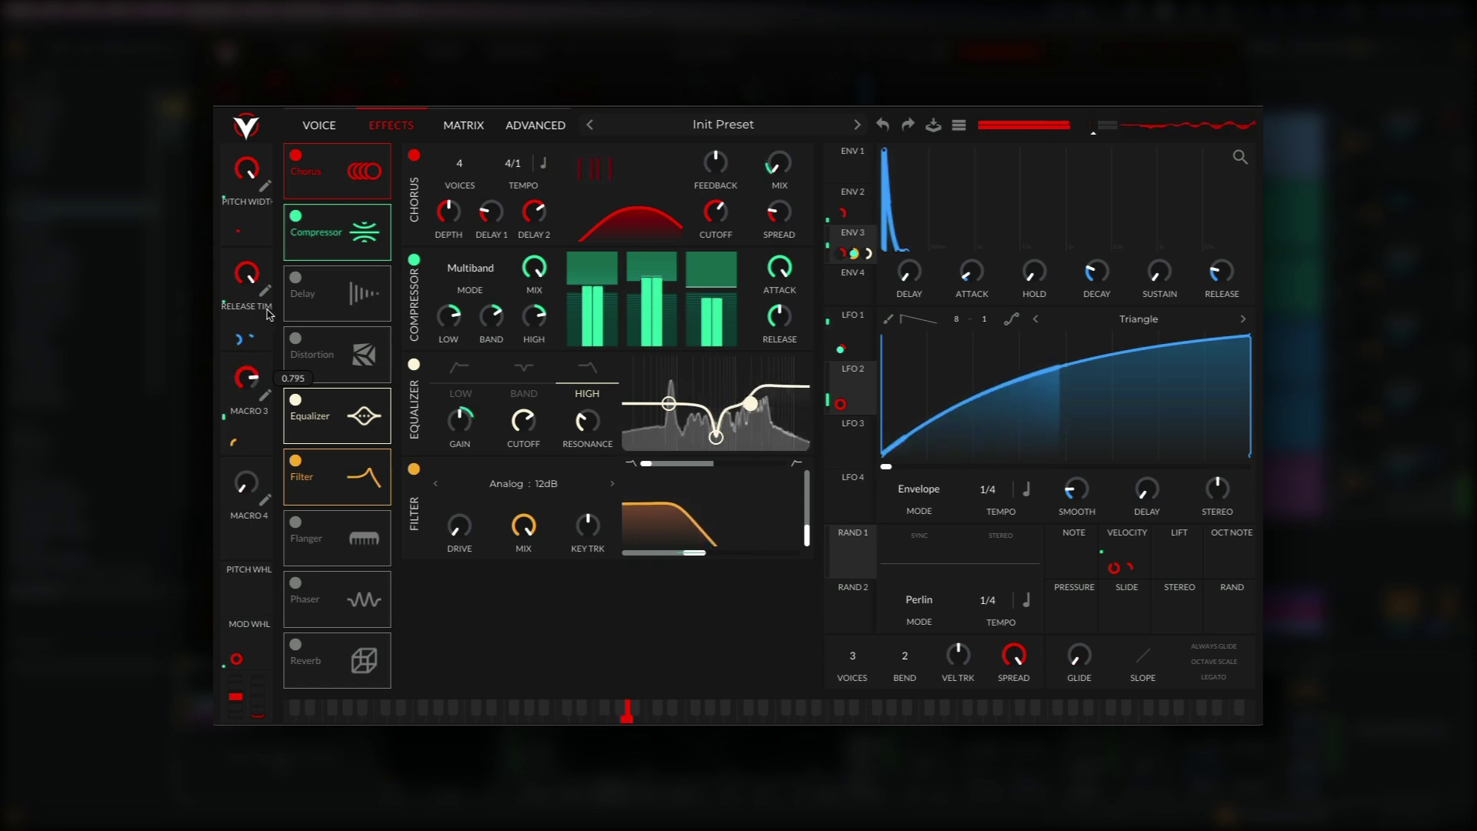
pyautogui.doubleClick(248, 376)
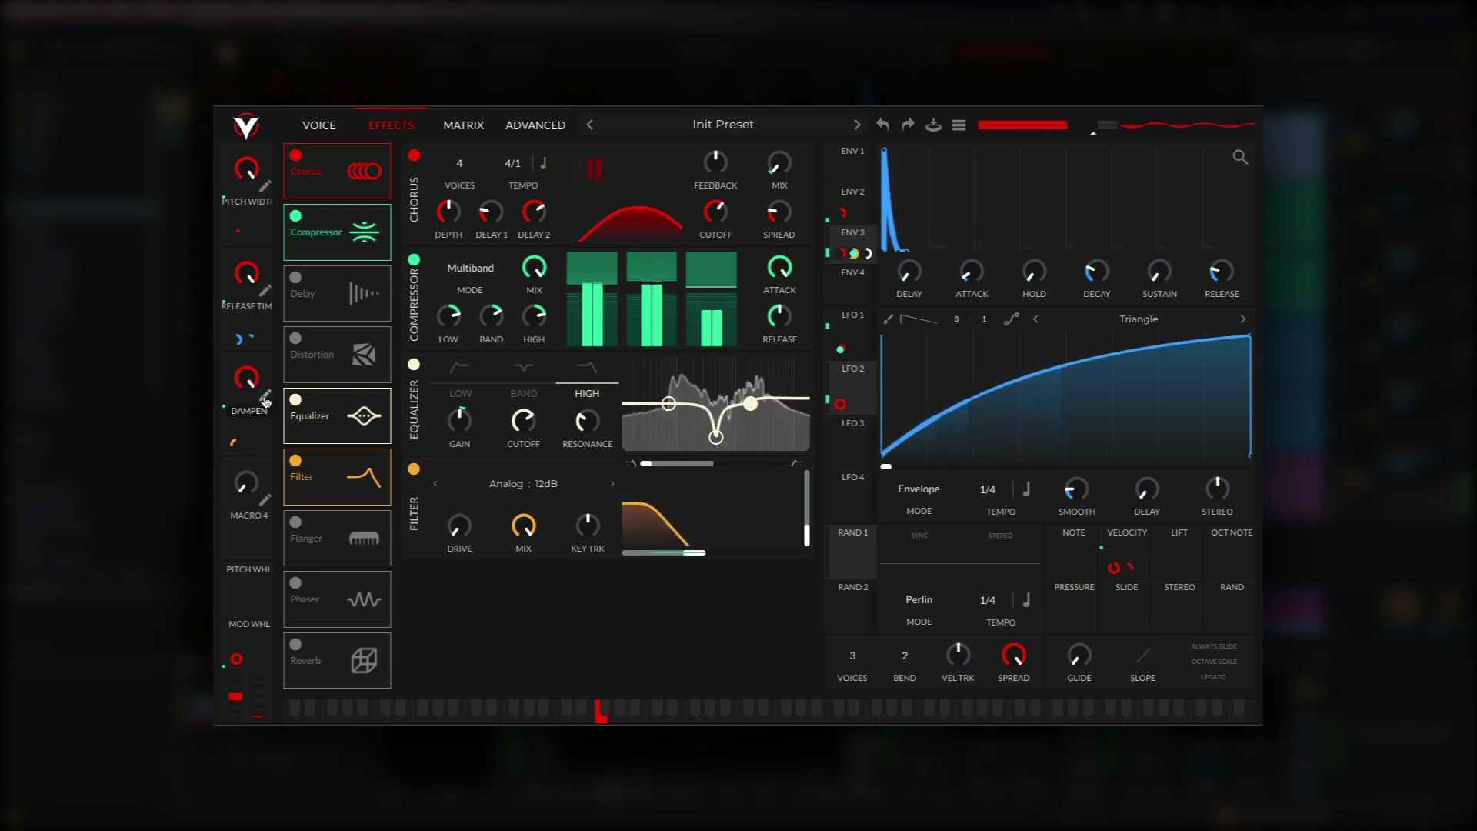
pyautogui.doubleClick(254, 386)
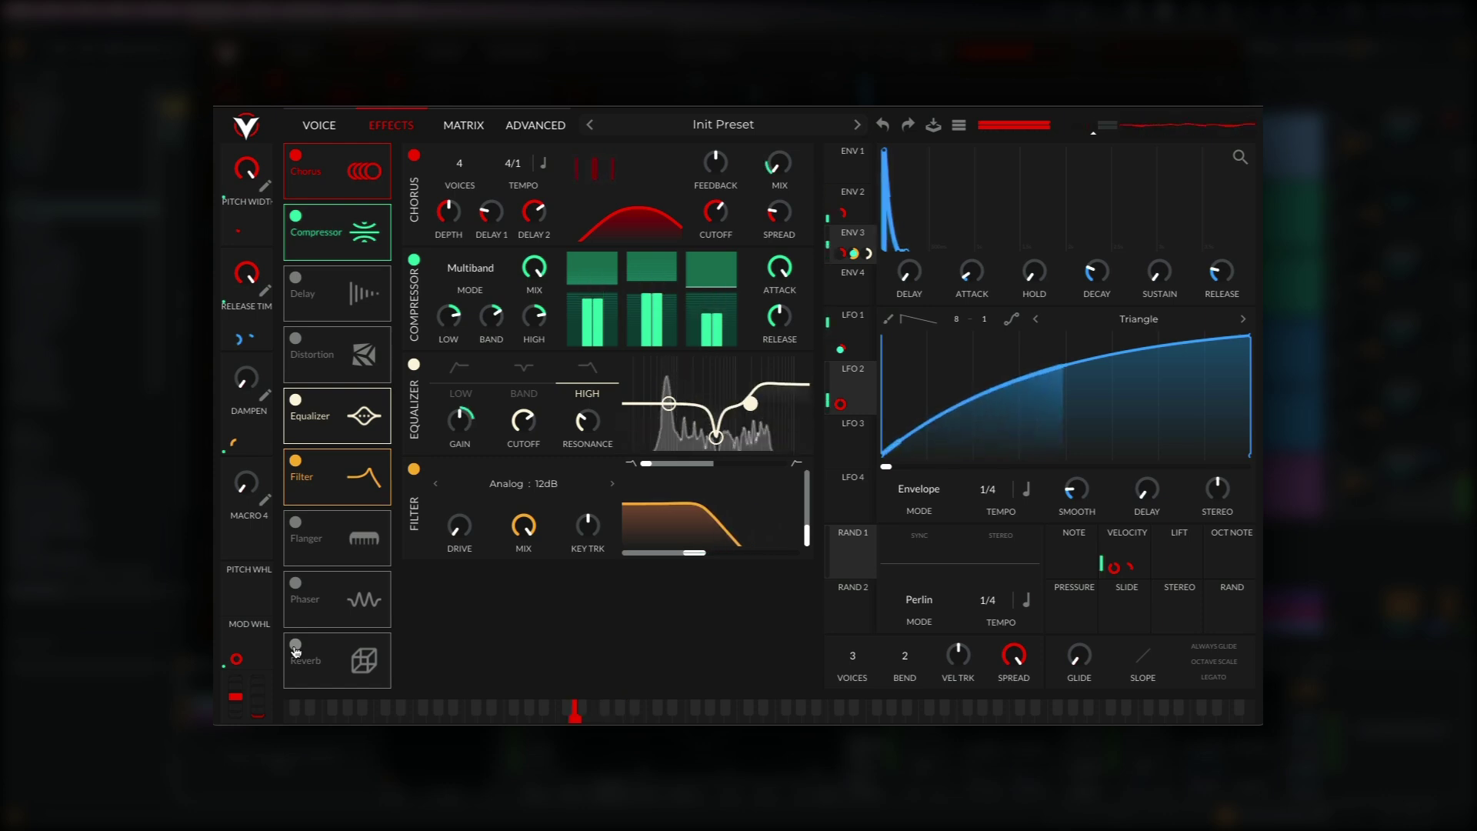
# Step: Enable the Reverb effect, raise its low shelf cutoff with the gain at minimum, and shorten the reverb time
pyautogui.click(295, 646)
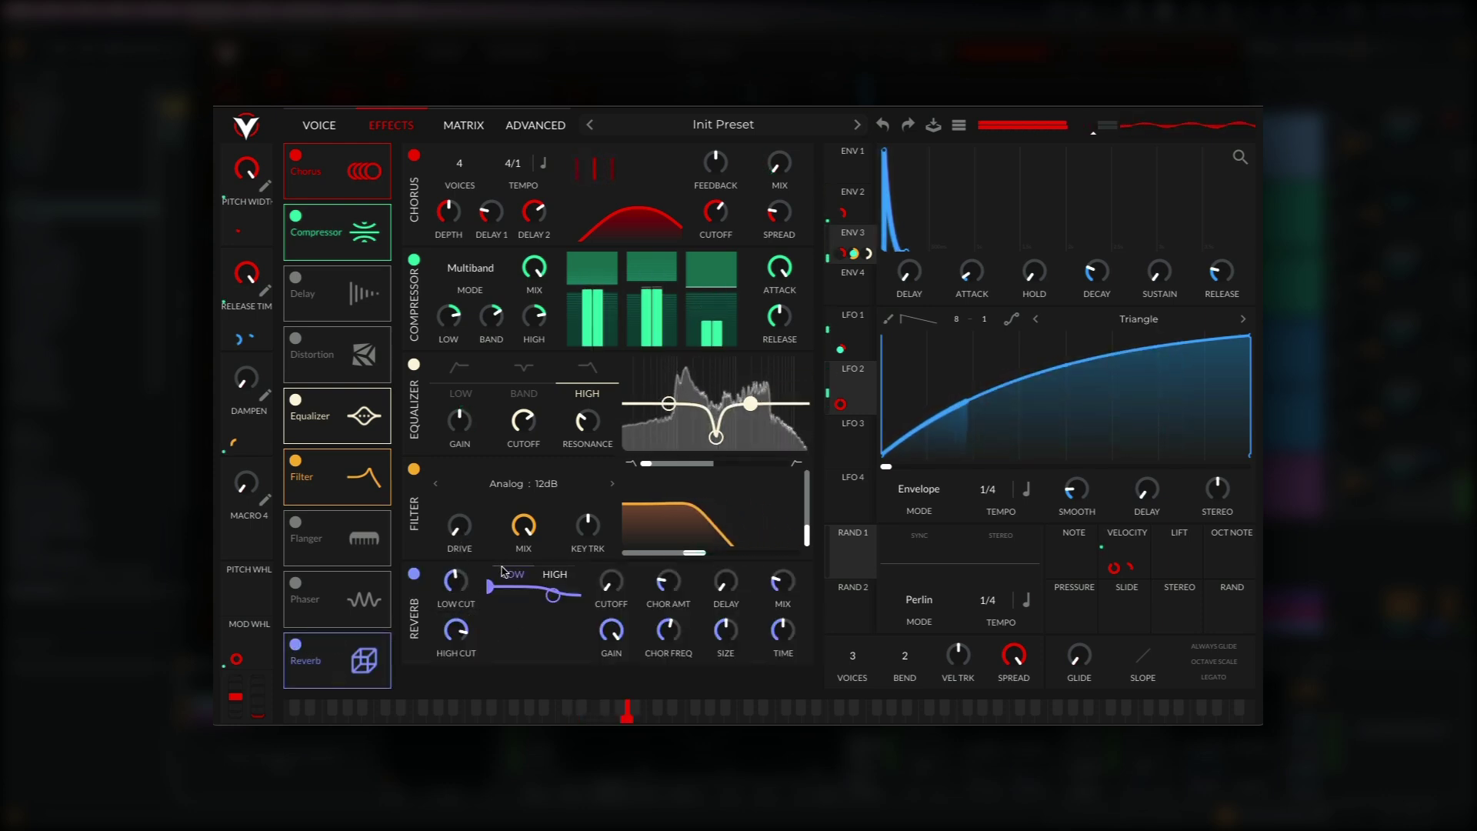
pyautogui.moveTo(489, 591); pyautogui.dragTo(632, 640)
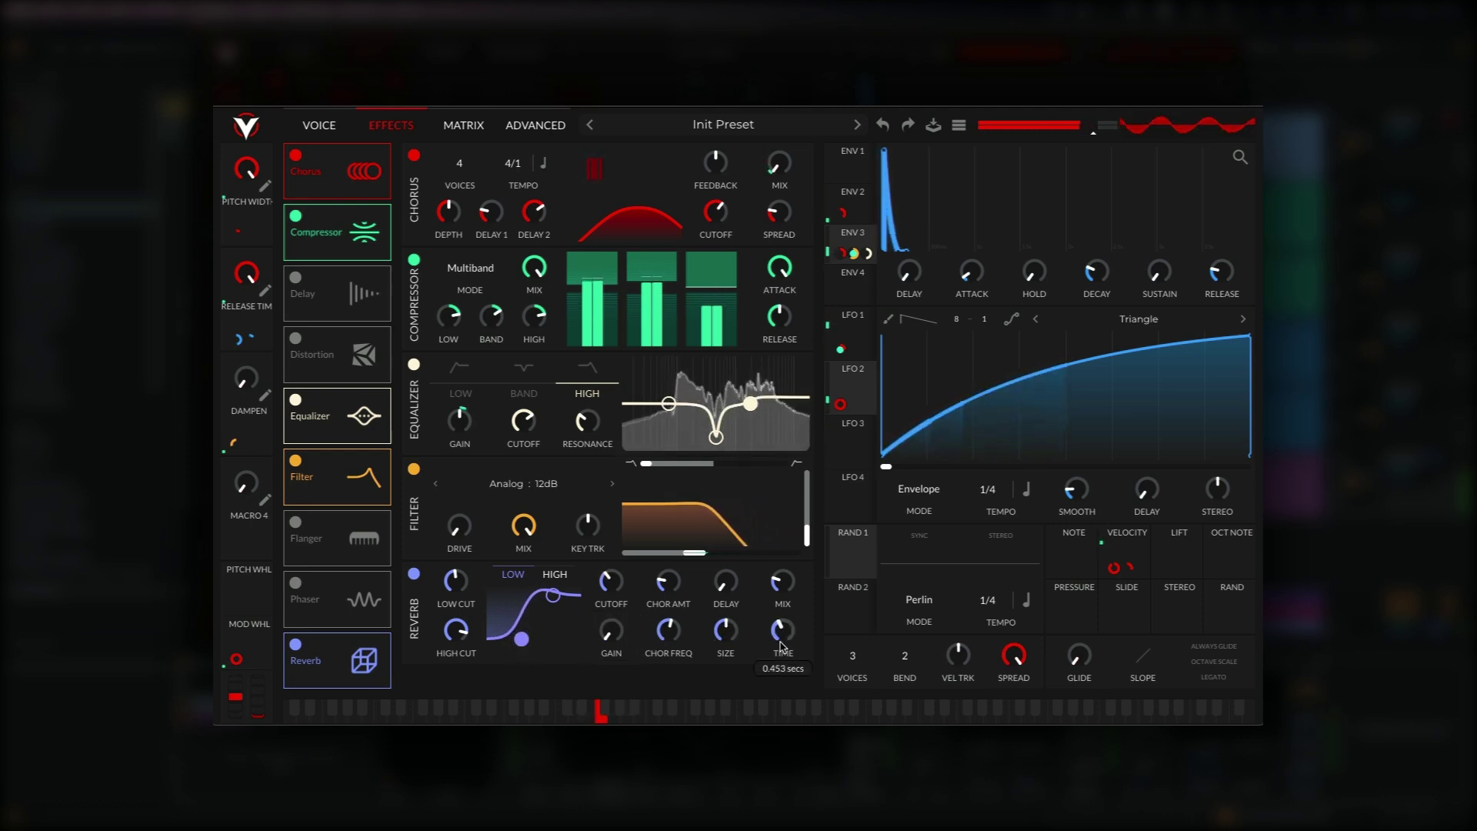
pyautogui.moveTo(783, 661); pyautogui.dragTo(783, 668)
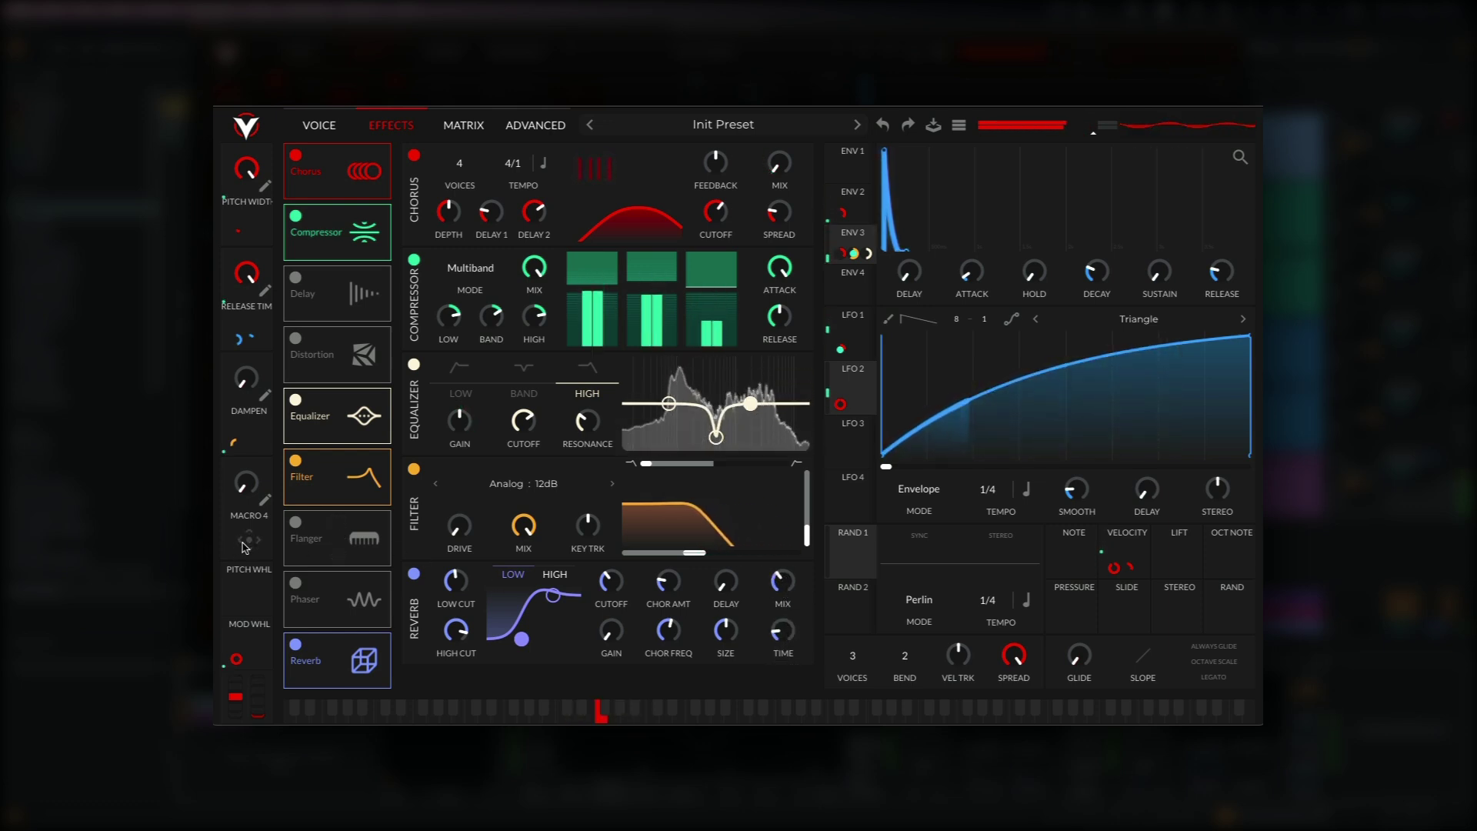
# Step: Assign Macro 4 to the Reverb's mix and time, and to its high cut with an amount of -14.99
pyautogui.moveTo(248, 544); pyautogui.dragTo(783, 629)
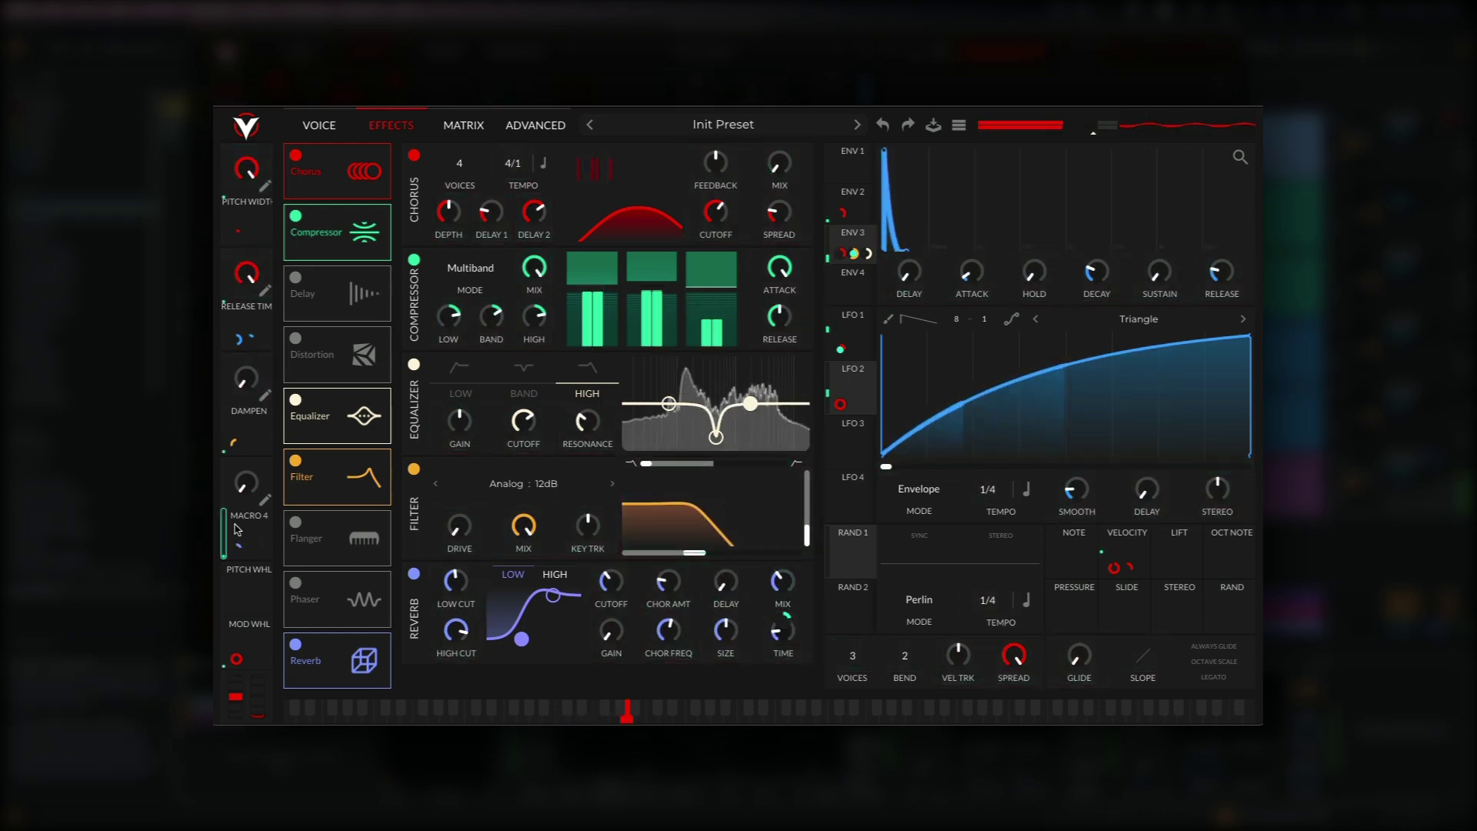
pyautogui.moveTo(239, 545); pyautogui.dragTo(783, 669)
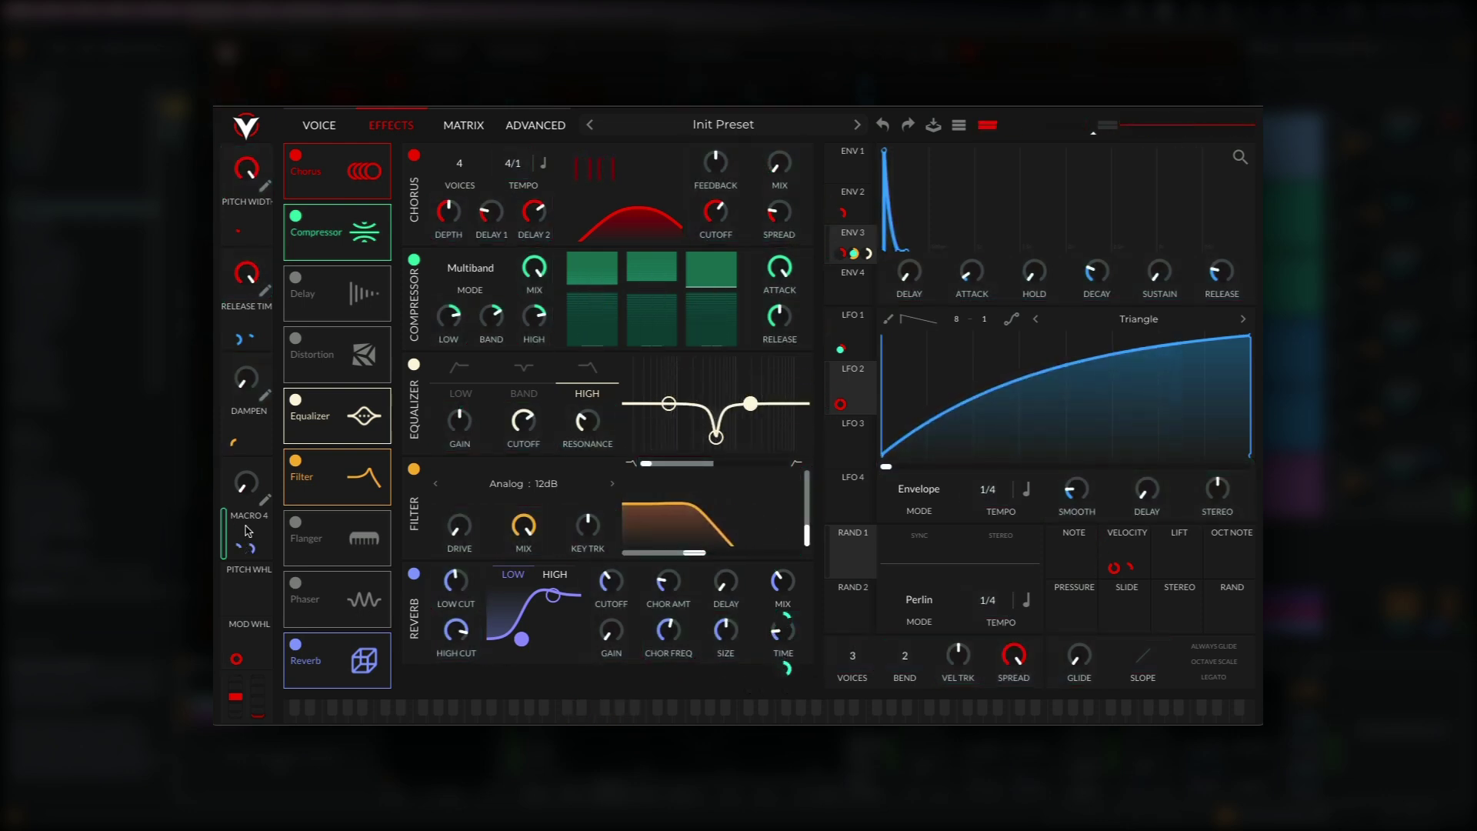
pyautogui.moveTo(246, 545); pyautogui.dragTo(460, 670)
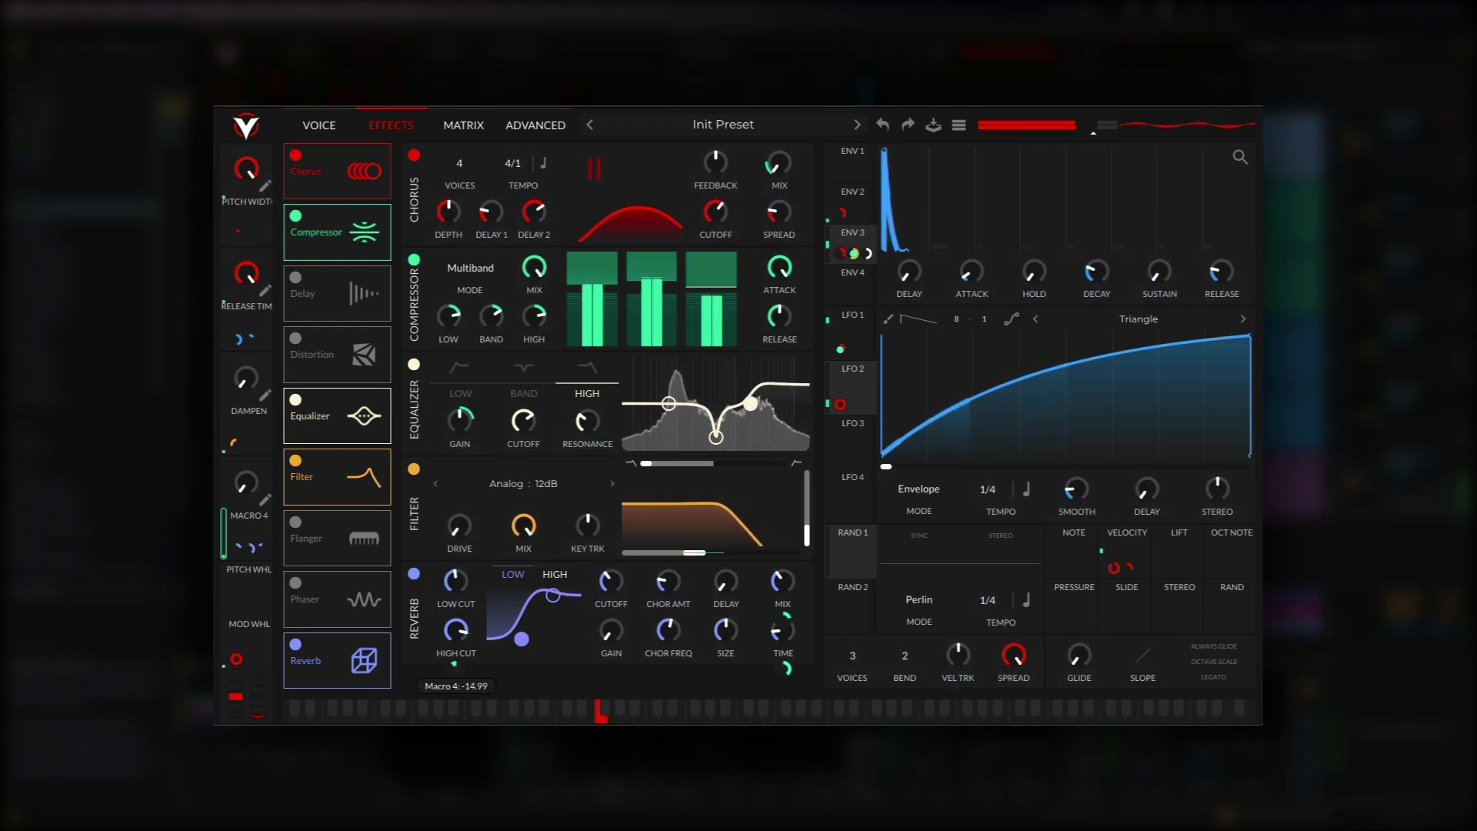
# Step: Test Macro 4 at 1.000, rename it REVERB, and reset it to zero
pyautogui.moveTo(247, 482); pyautogui.dragTo(258, 400)
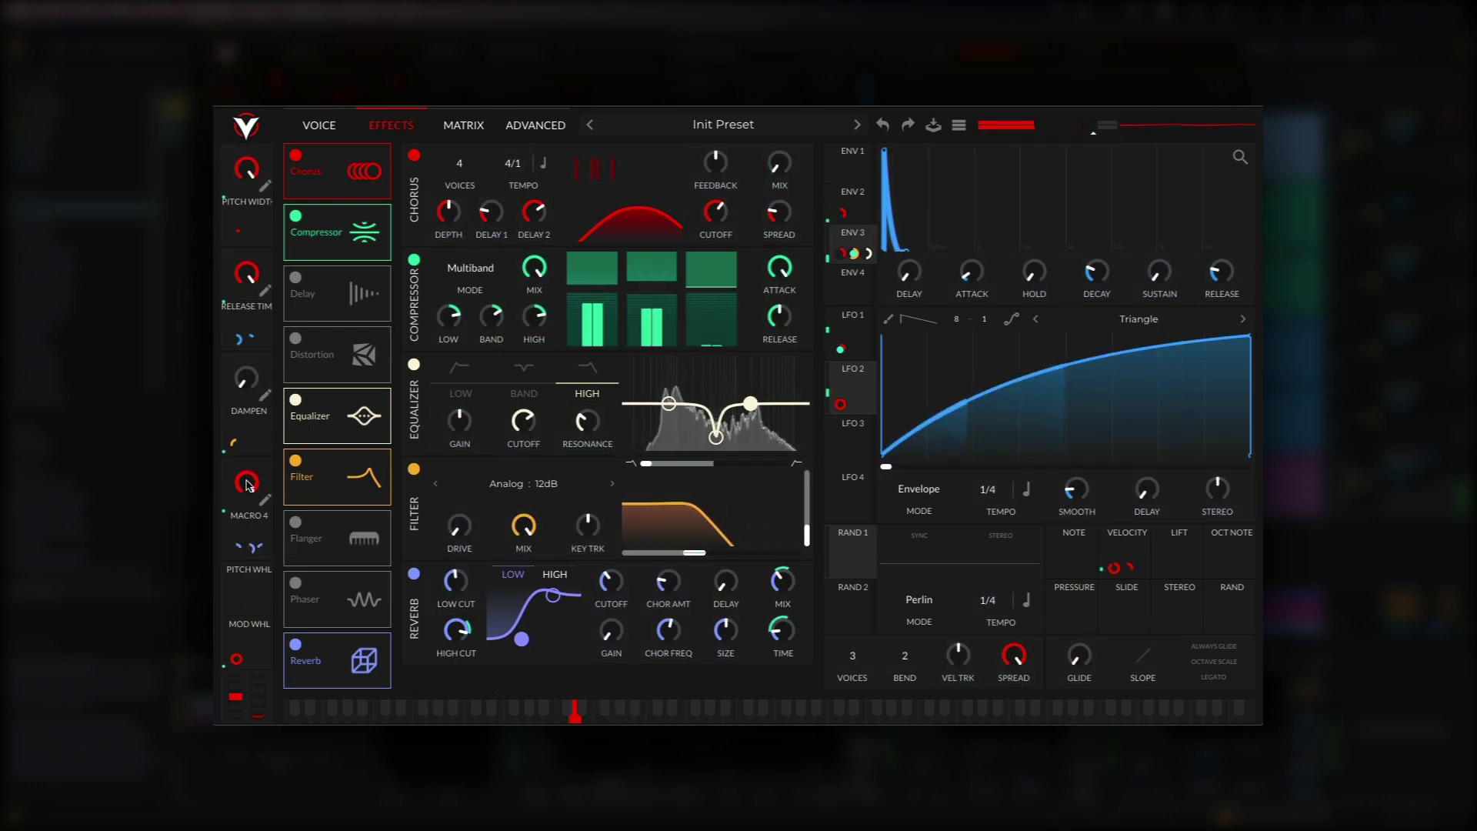
pyautogui.moveTo(261, 504)
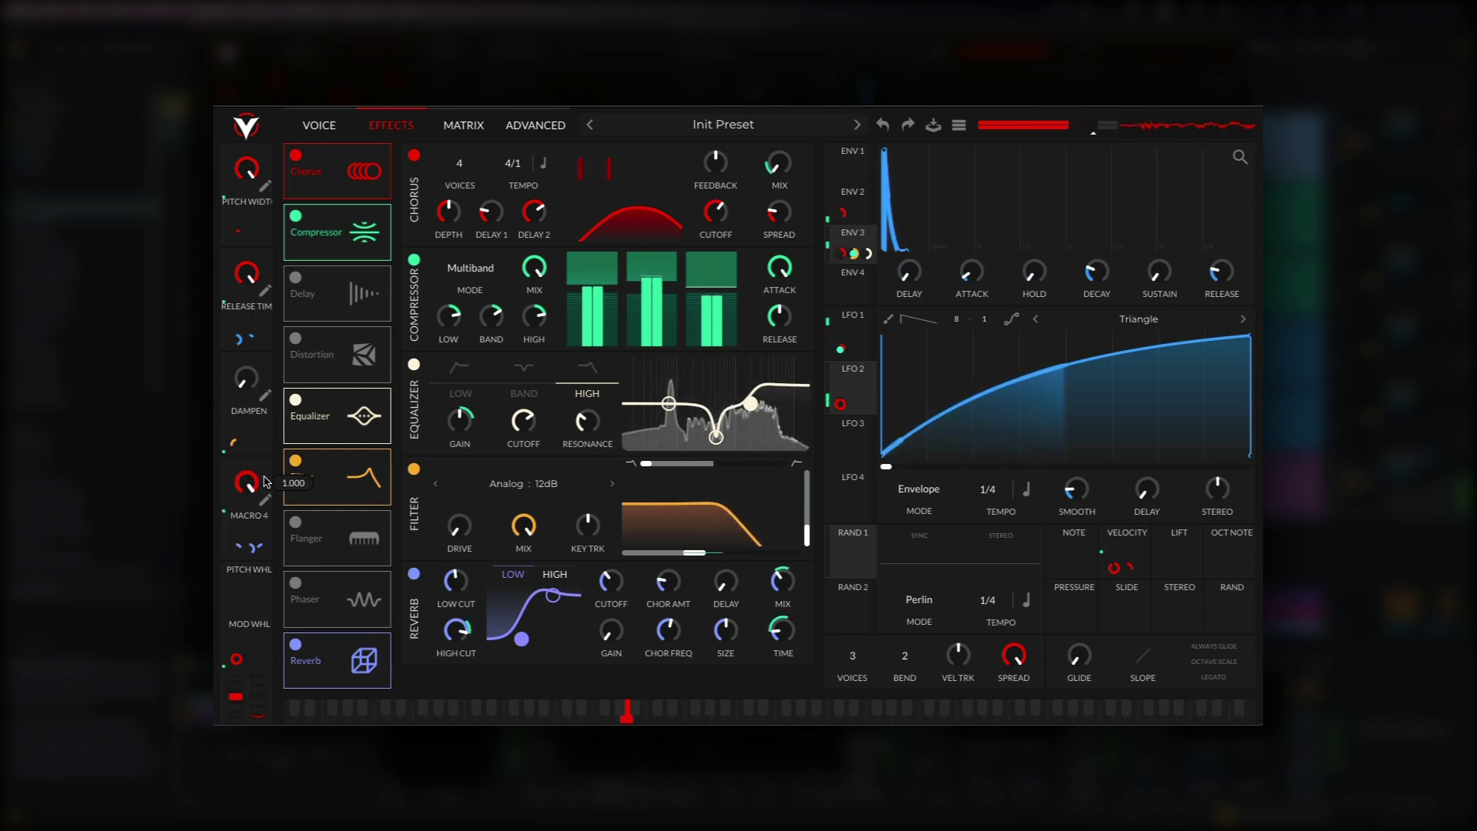
pyautogui.doubleClick(262, 504)
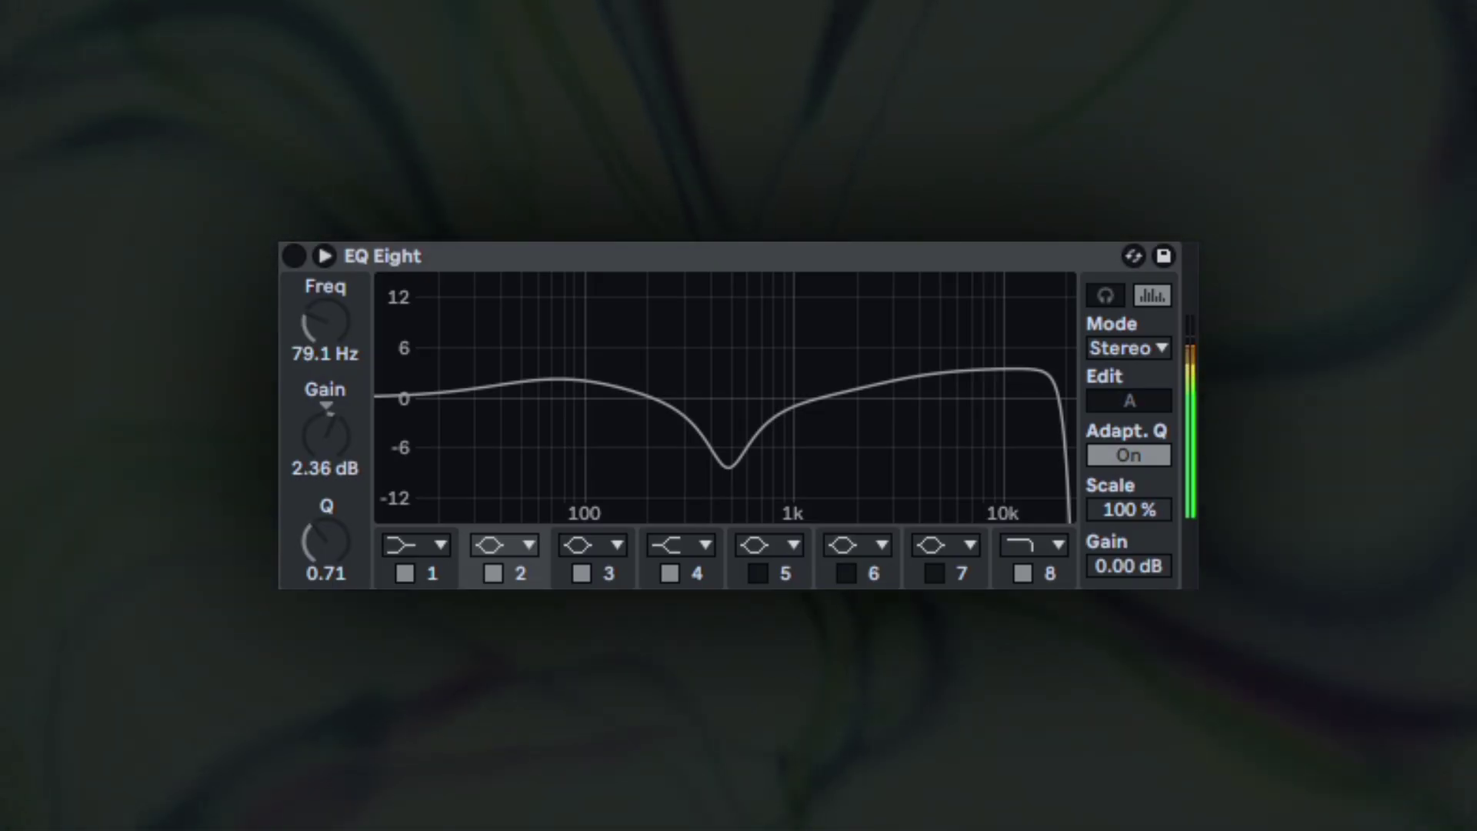
pyautogui.click(523, 247)
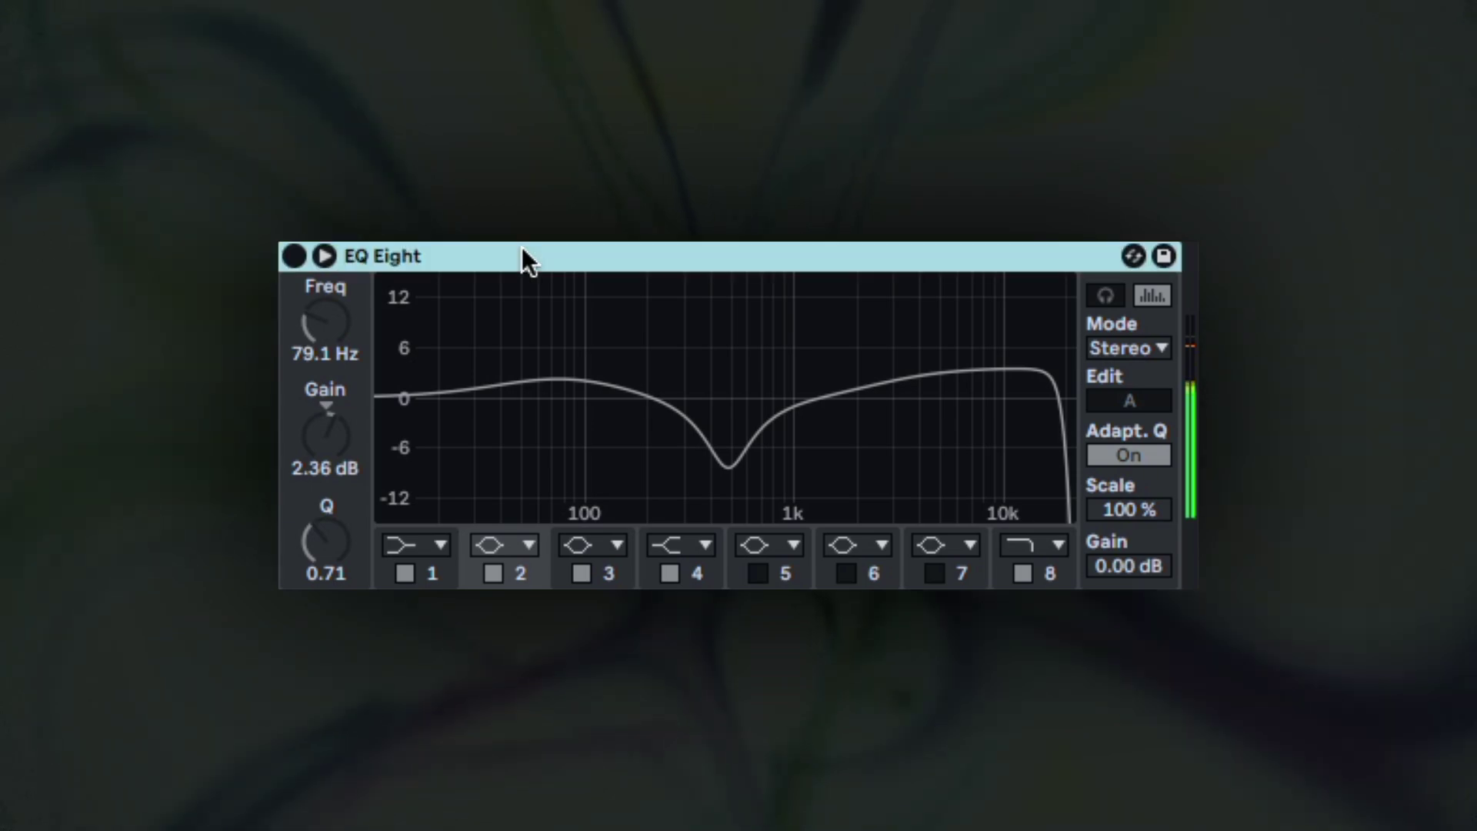
pyautogui.click(293, 256)
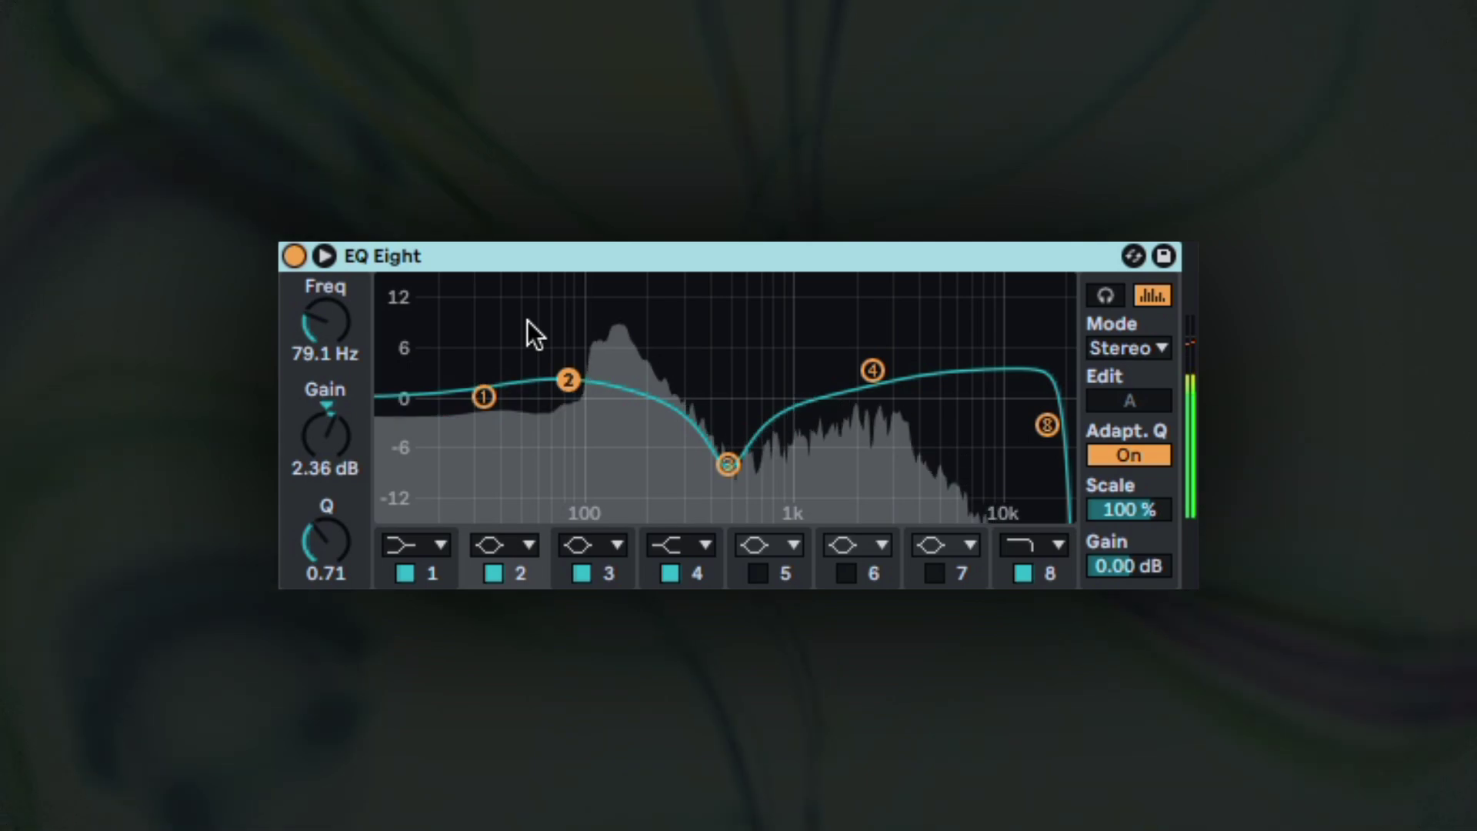
pyautogui.moveTo(500, 311); pyautogui.dragTo(650, 429)
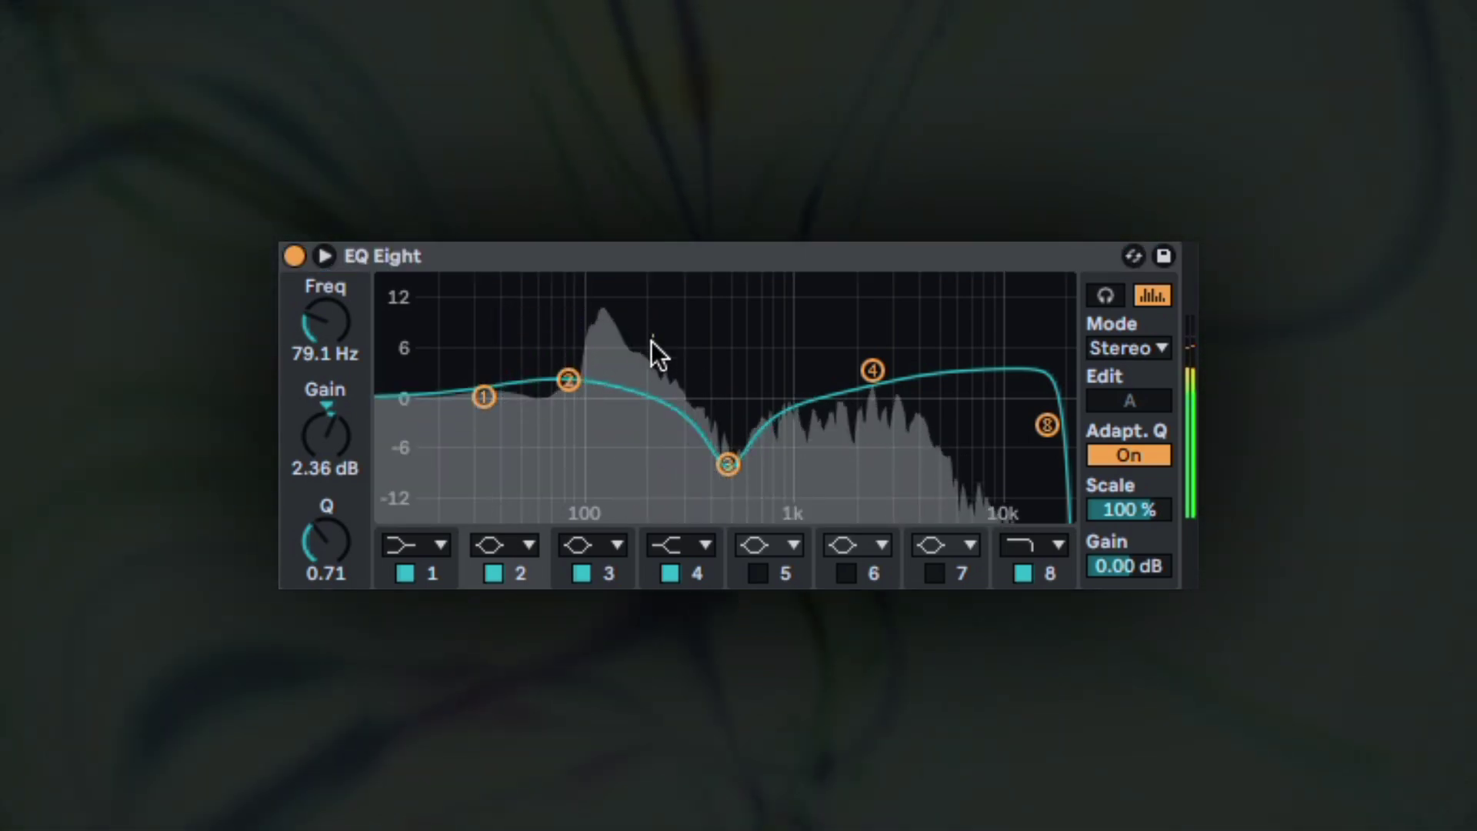
pyautogui.moveTo(650, 340); pyautogui.dragTo(786, 496)
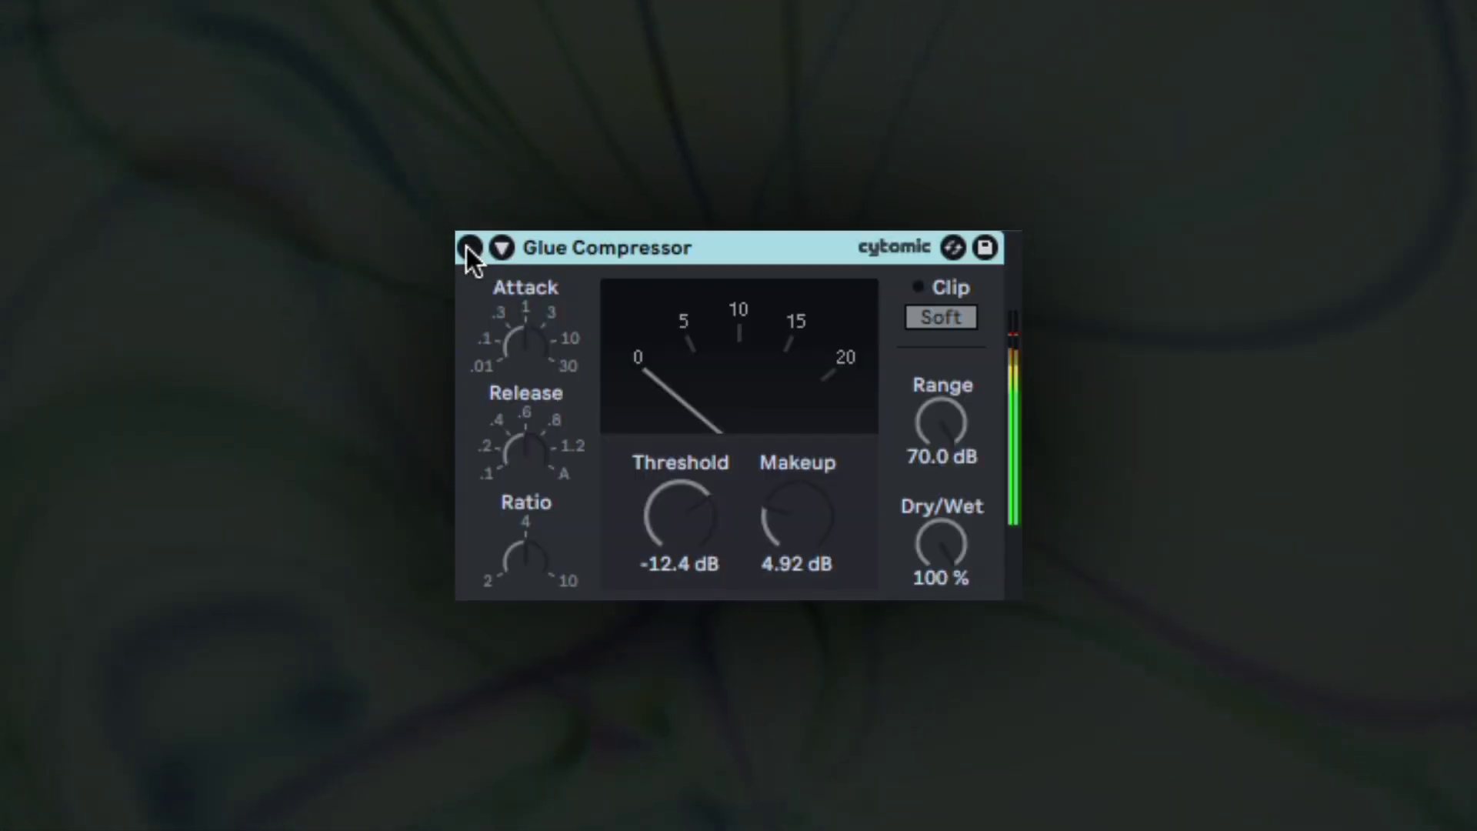
pyautogui.click(468, 247)
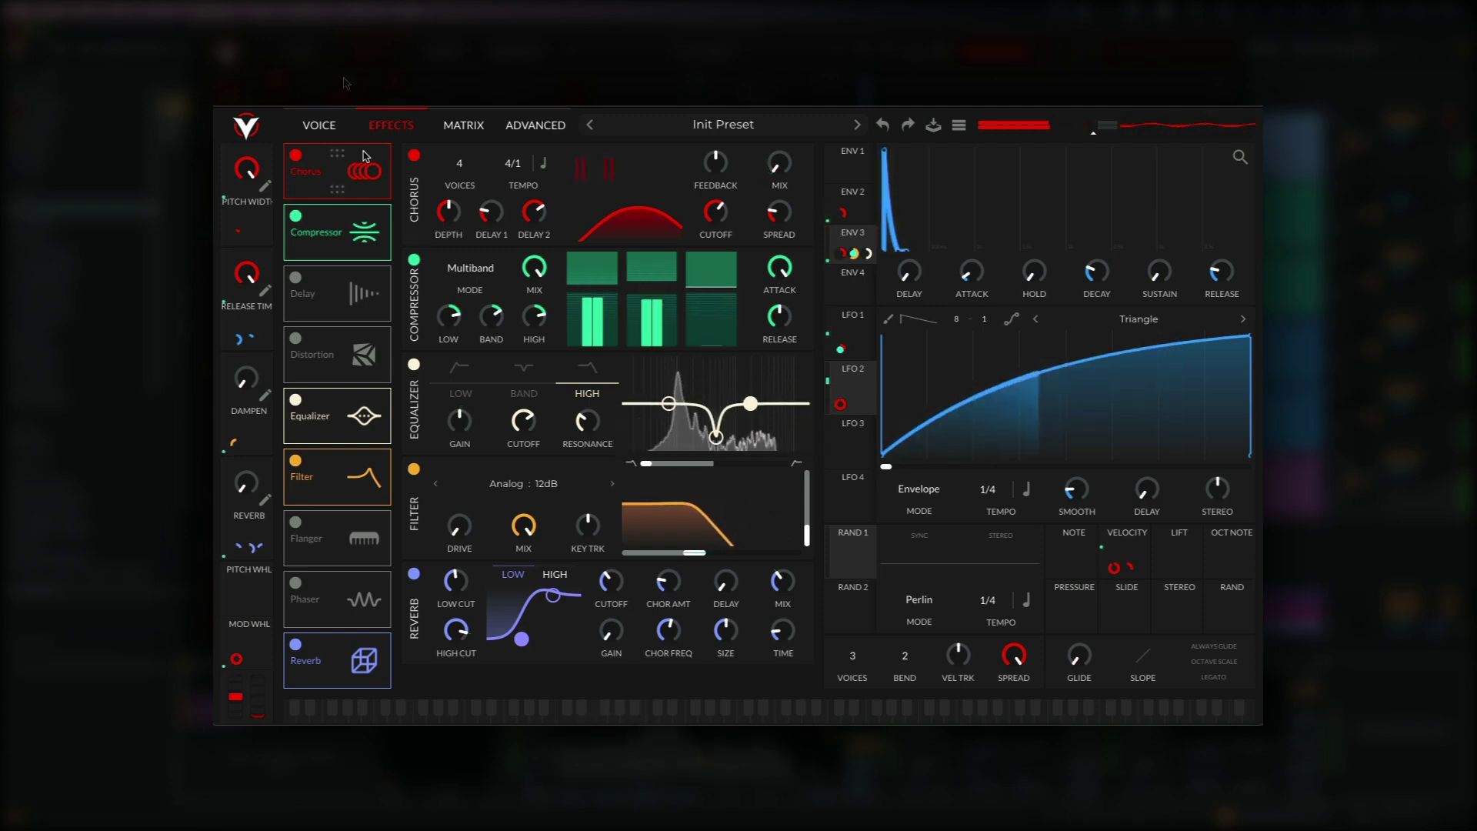
# Step: Return to the synth's voice view, try the DAMPEN macro and bring it back to zero, and lower the RELEASE TIME macro to 0.238
pyautogui.click(329, 130)
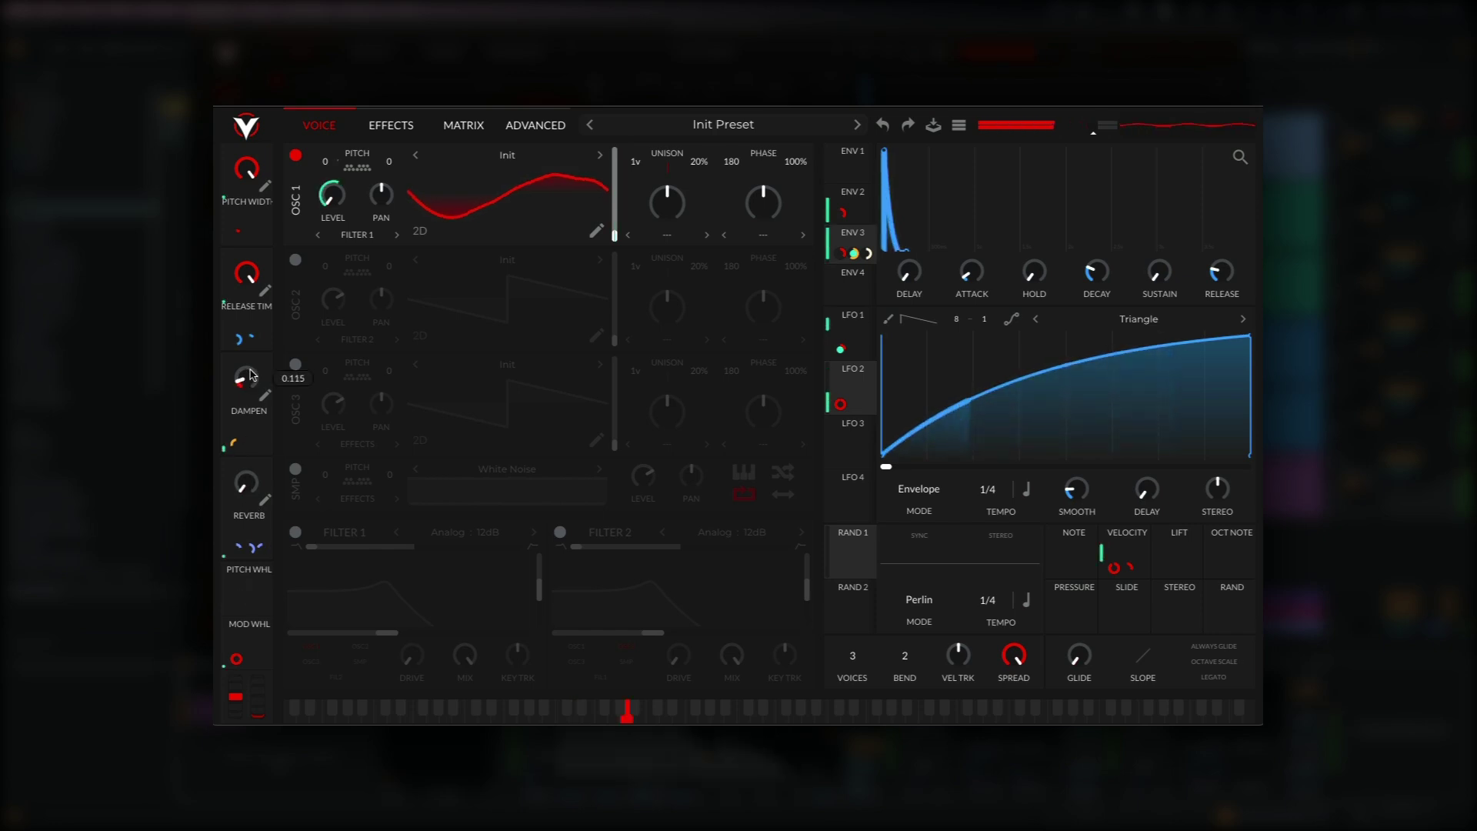
pyautogui.moveTo(248, 401)
pyautogui.mouseDown()
pyautogui.moveTo(277, 308)
pyautogui.moveTo(264, 414)
pyautogui.mouseUp()
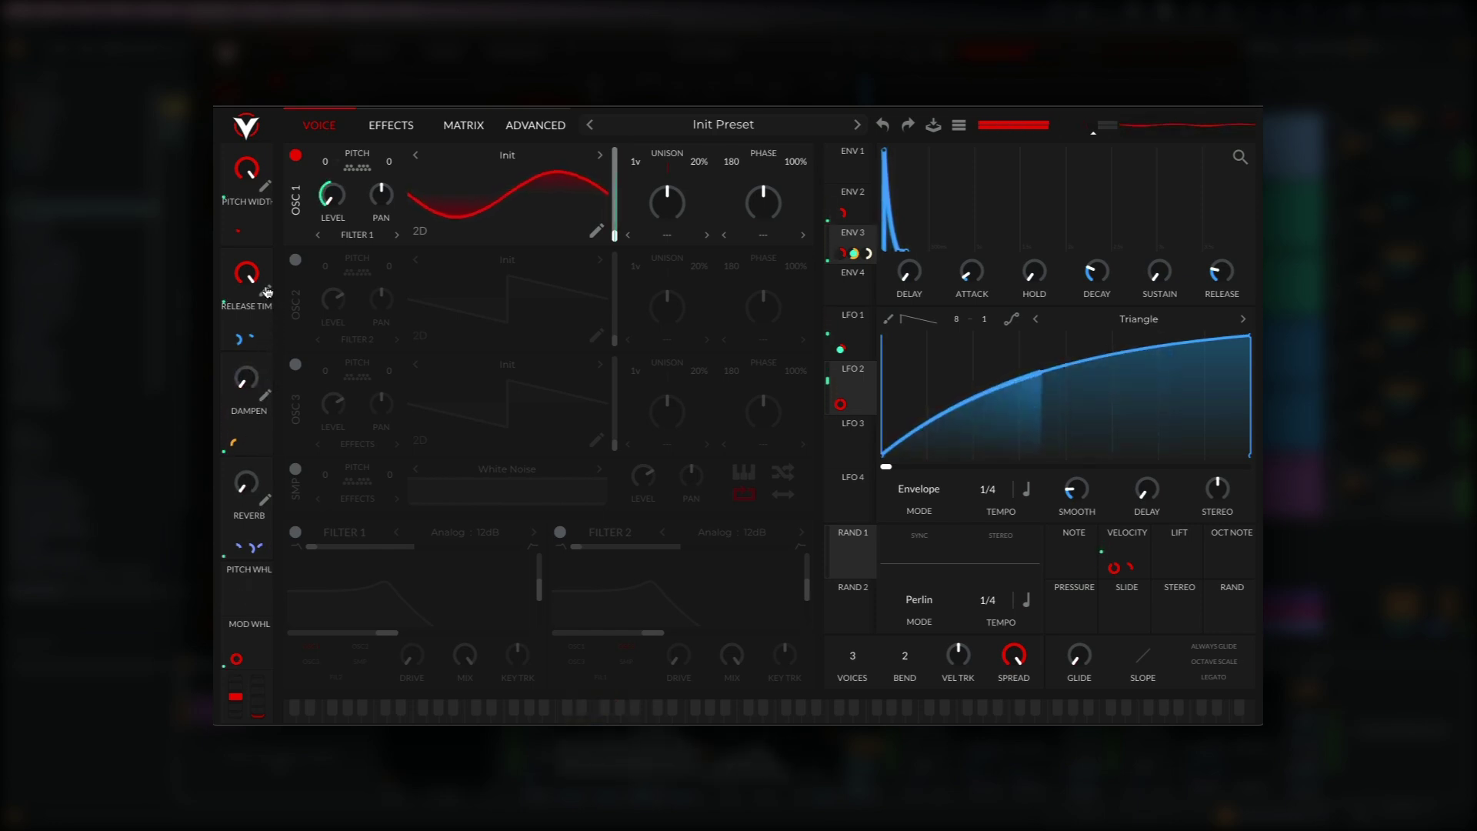
pyautogui.moveTo(246, 273); pyautogui.dragTo(240, 356)
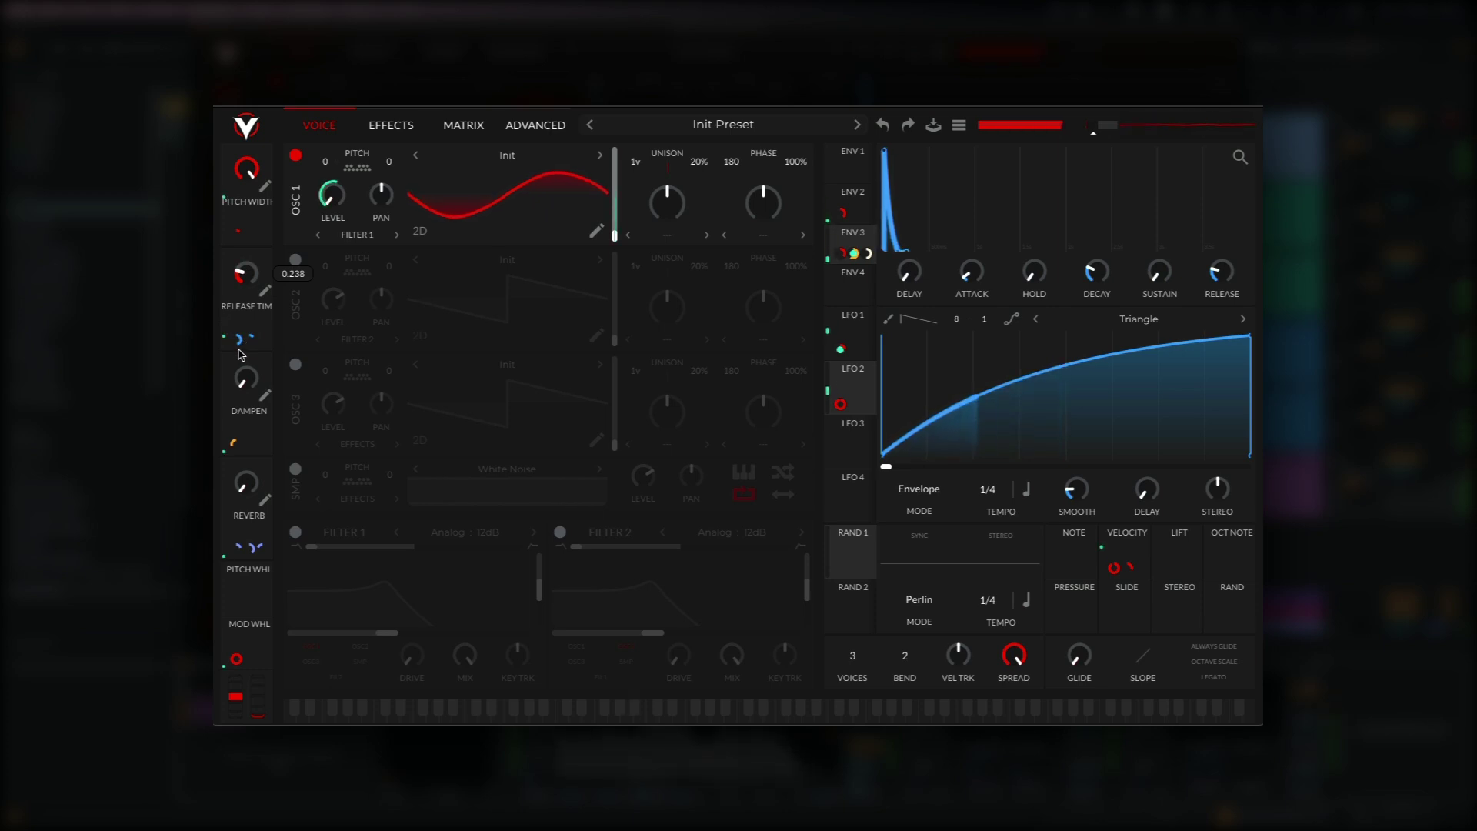